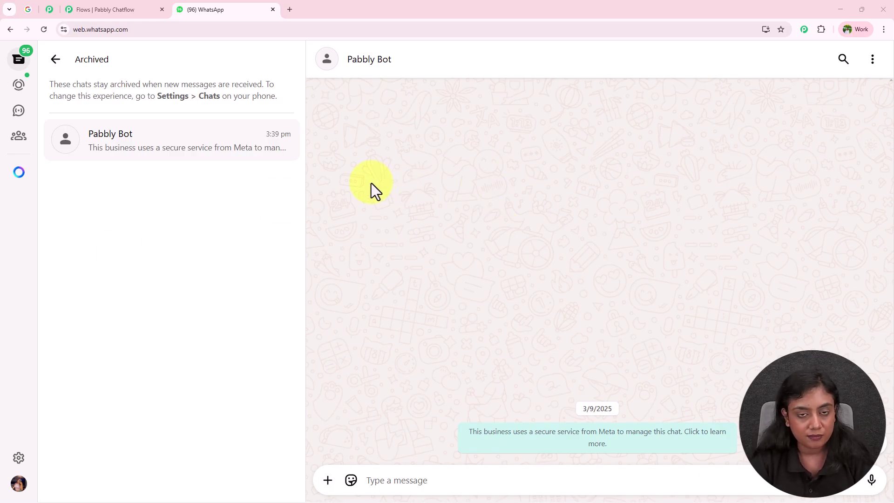
# Step: Send 'Hello please give me a diet plan.' to the Pabbly Bot chat
pyautogui.click(409, 484)
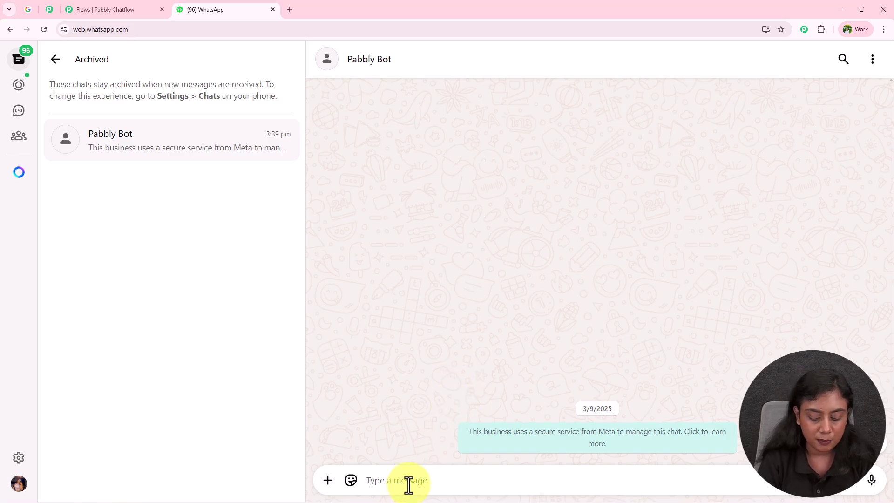
pyautogui.write('H')
pyautogui.write('ello please give me a diet plan')
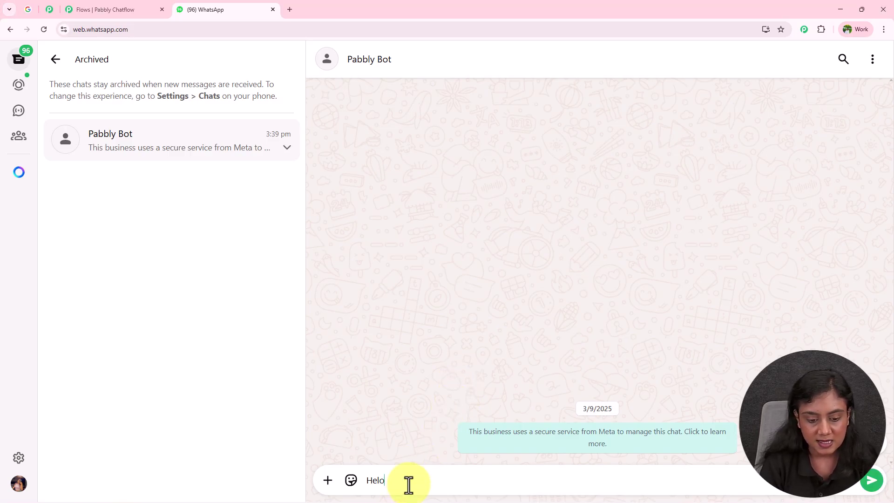
pyautogui.press('BackSpace')
pyautogui.write('lo please give me a diet plan')
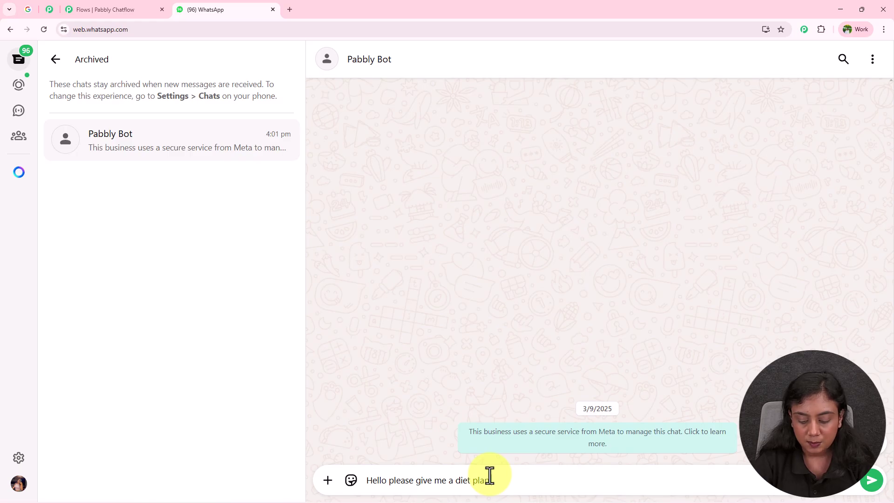
pyautogui.write('.')
pyautogui.press('Return')
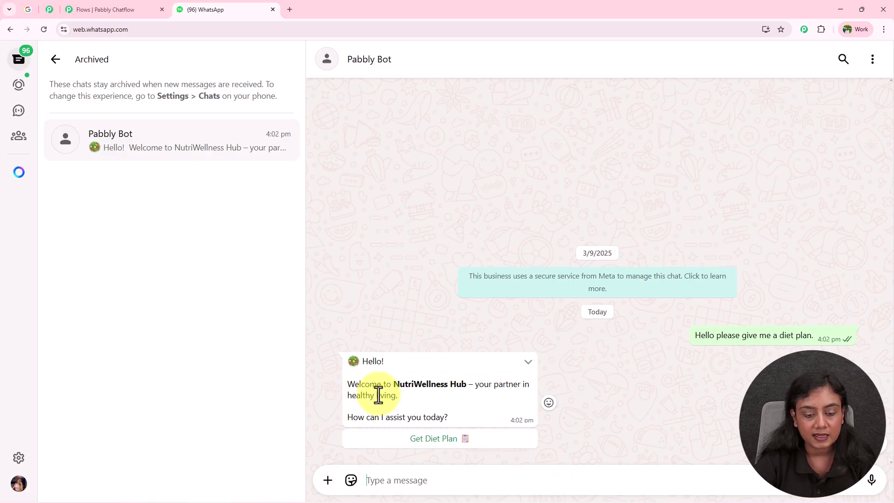
# Step: Choose Get Diet Plan with a Weight Loss goal and answer age 25
pyautogui.click(422, 440)
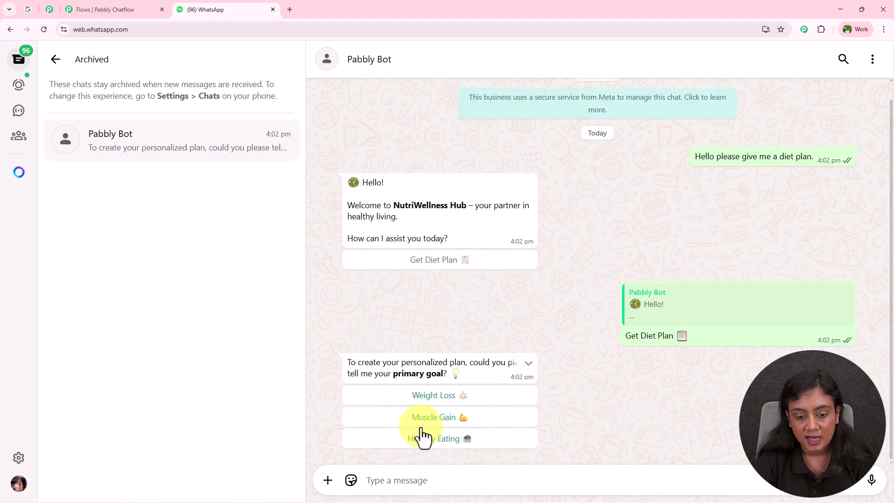
pyautogui.click(456, 405)
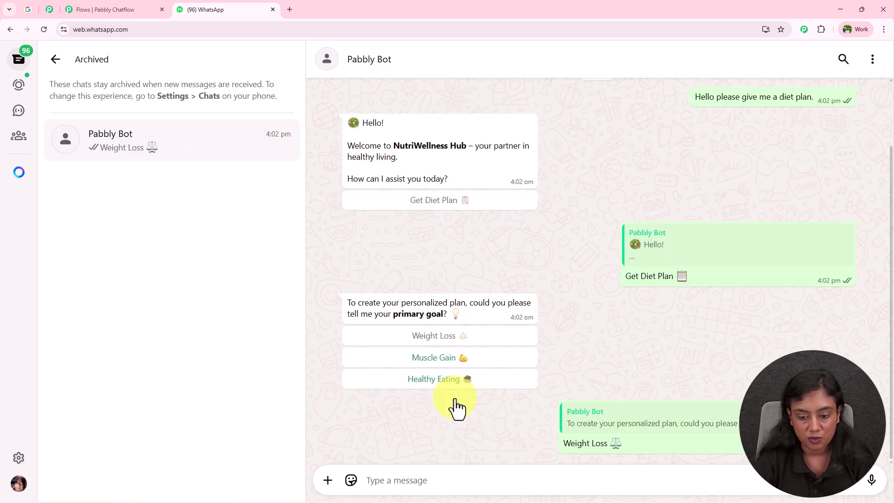
pyautogui.click(419, 476)
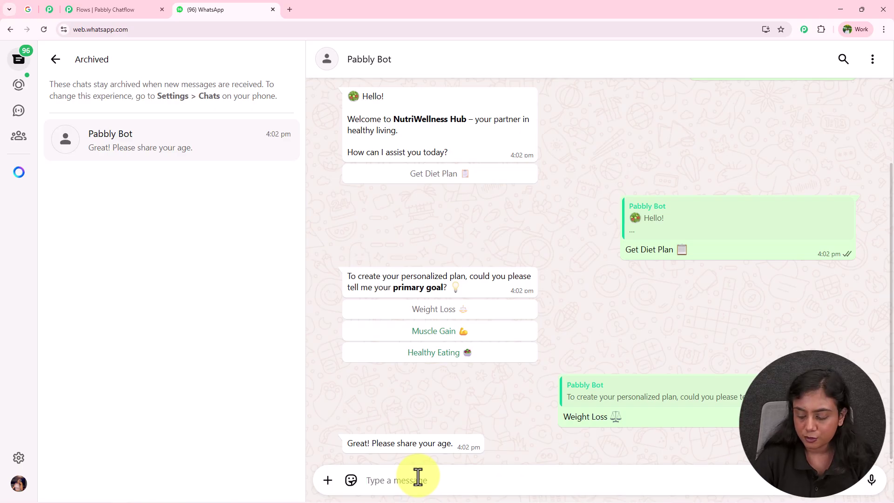
pyautogui.write('2')
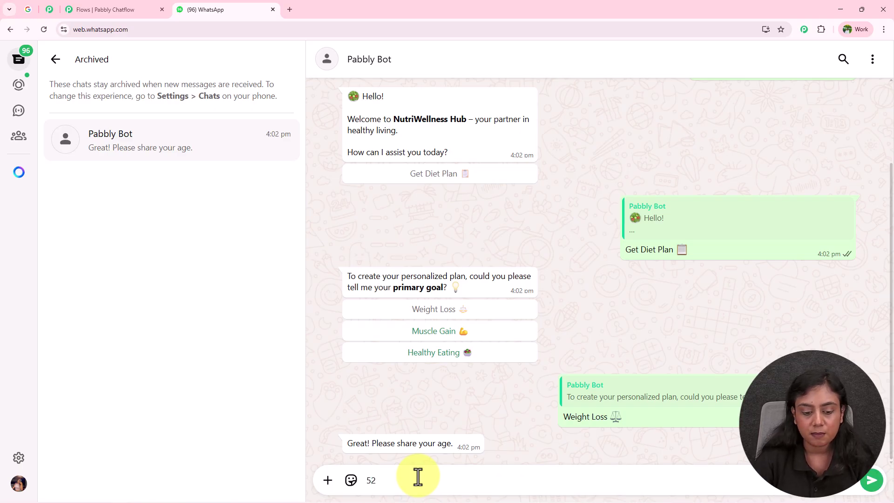
pyautogui.press('BackSpace')
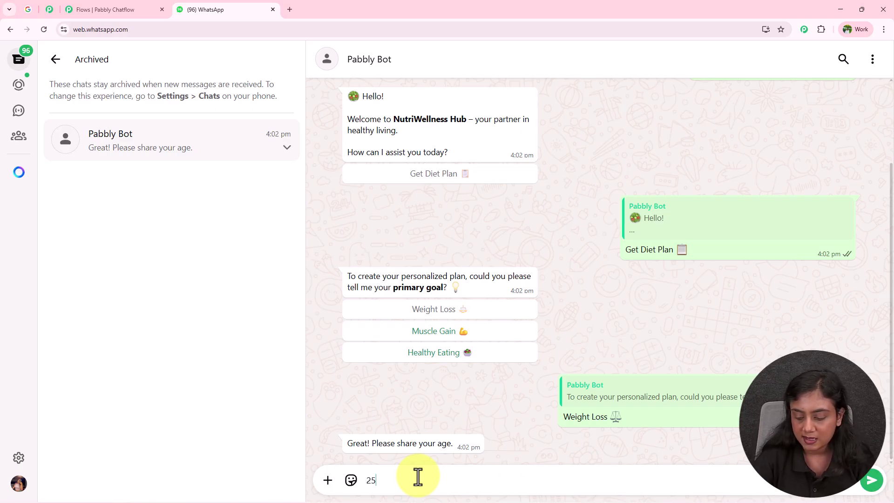
pyautogui.press('Return')
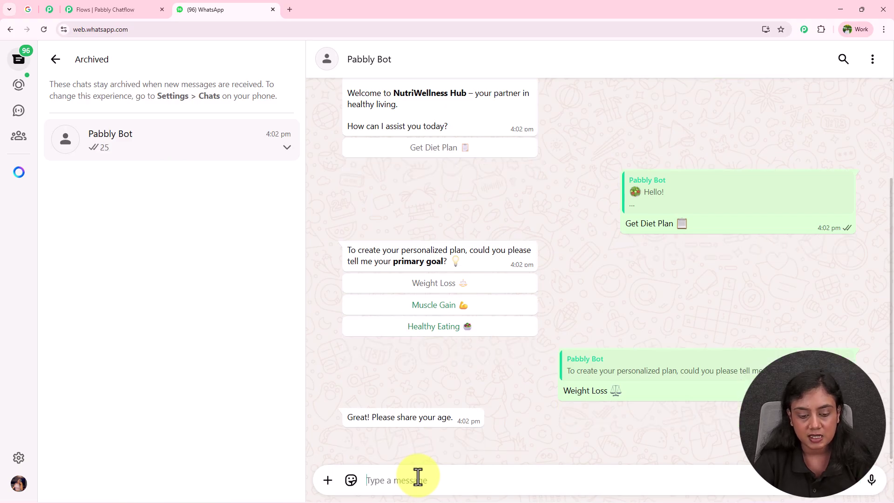
# Step: Answer gender Female, height 5'6 ft and weight 56 kg
pyautogui.write('Female')
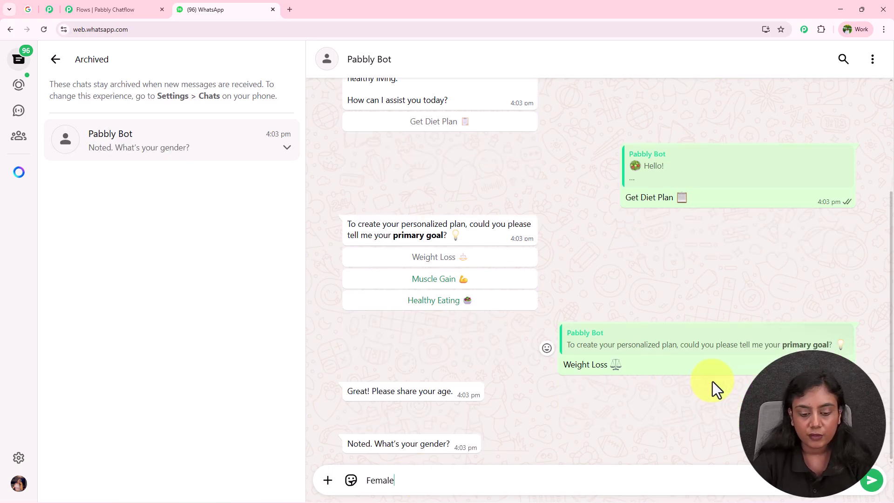
pyautogui.press('Return')
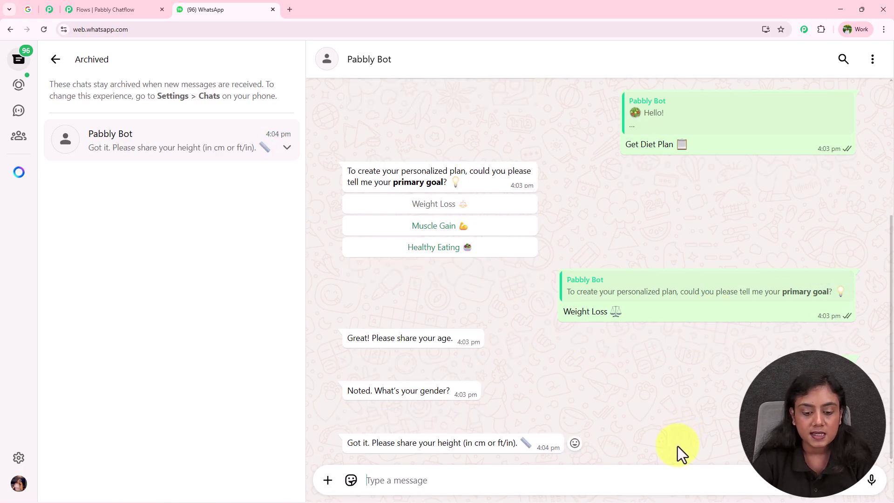
pyautogui.write('5')
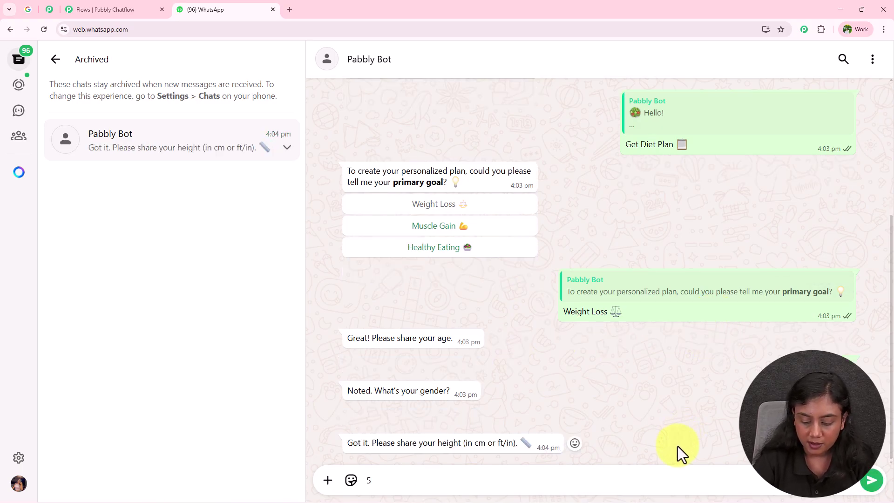
pyautogui.write("'6 ft")
pyautogui.press('Return')
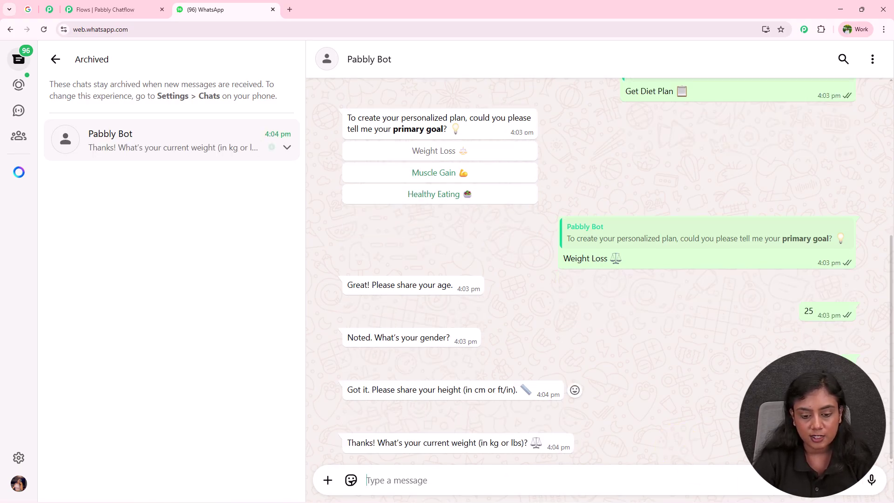
pyautogui.write('6')
pyautogui.press('BackSpace')
pyautogui.write('56')
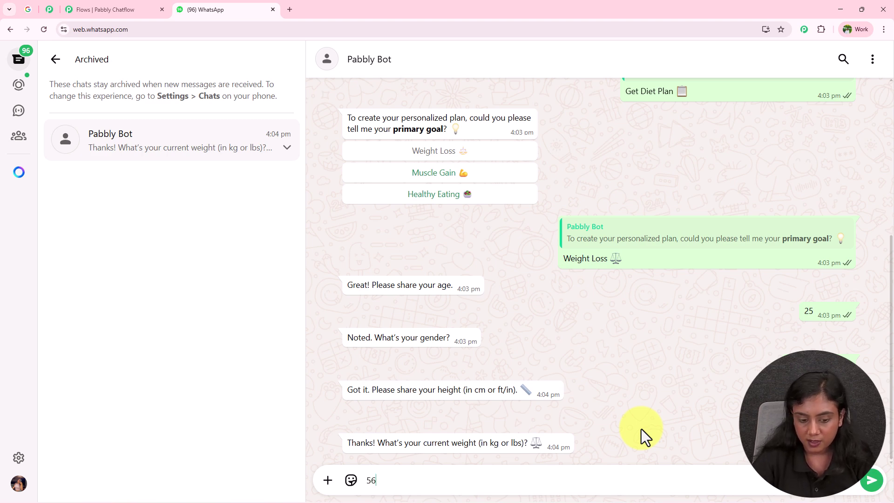
pyautogui.write(' kg')
pyautogui.press('Return')
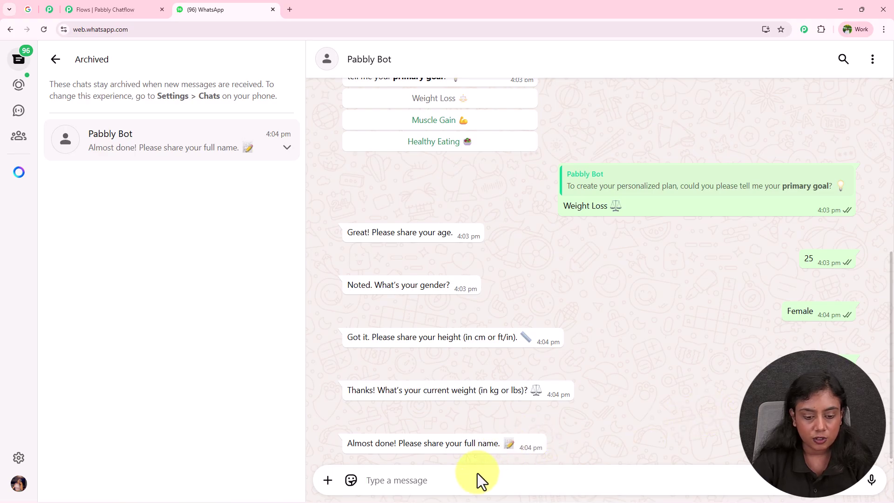
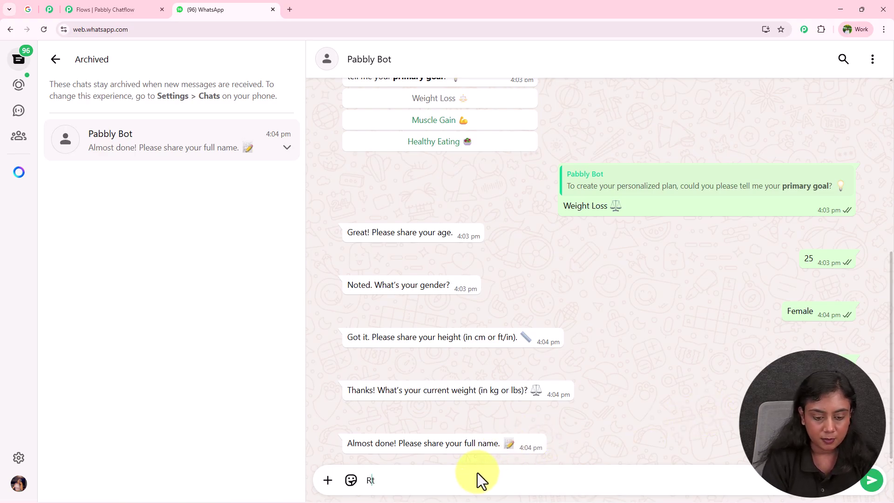
# Step: Send the full name, contact number and e-mail address to the bot
pyautogui.press('BackSpace')
pyautogui.press('BackSpace')
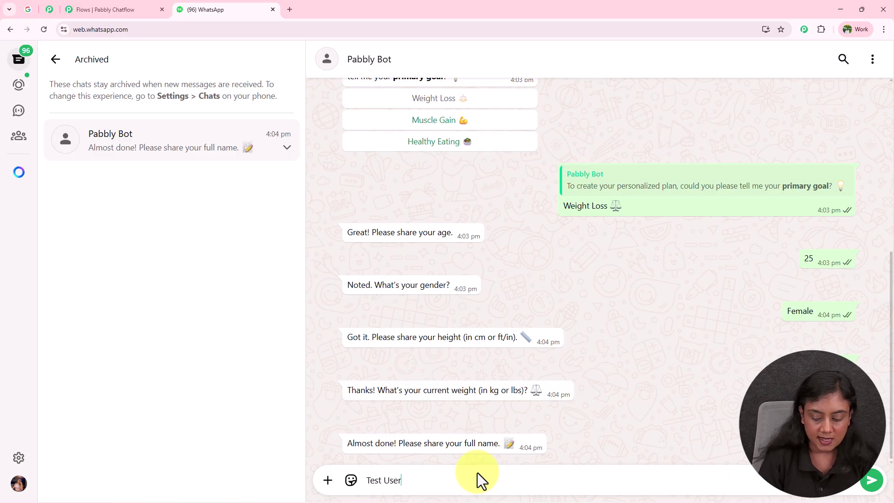
pyautogui.press('Return')
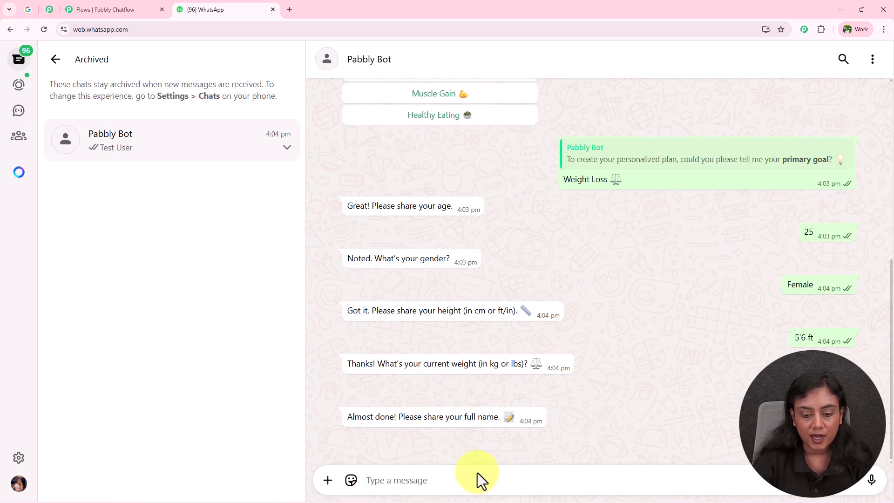
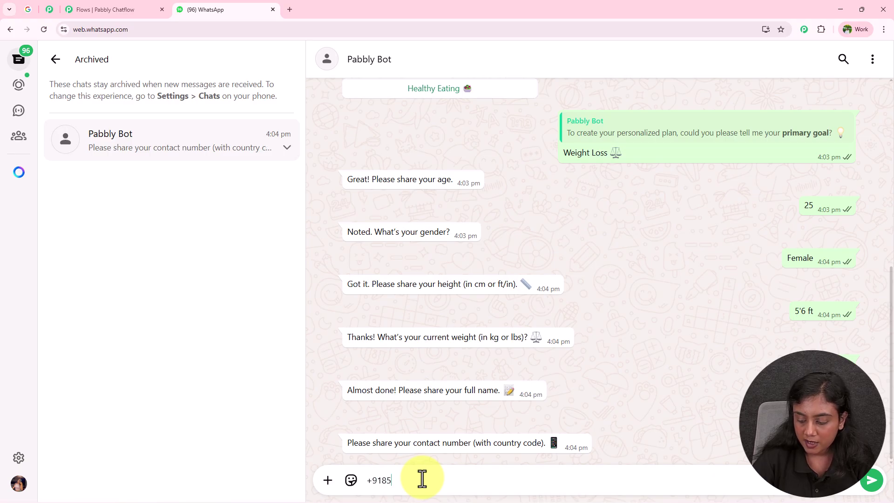
pyautogui.press('Return')
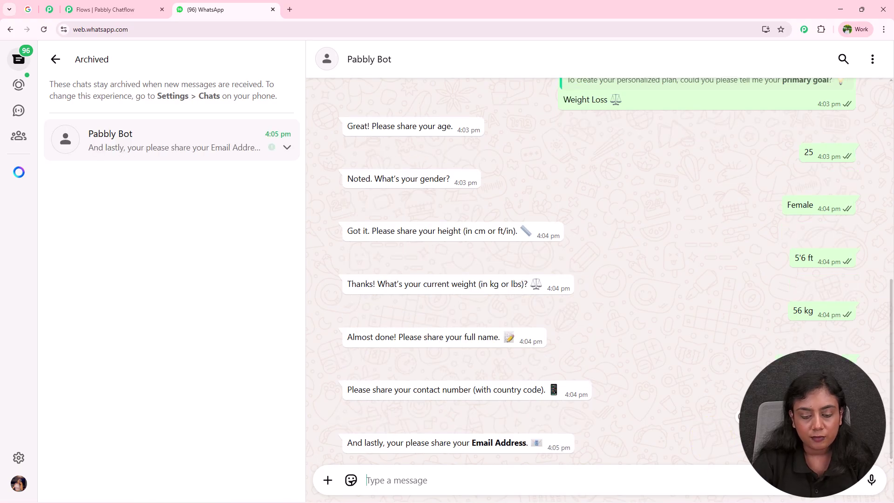
pyautogui.click(372, 479)
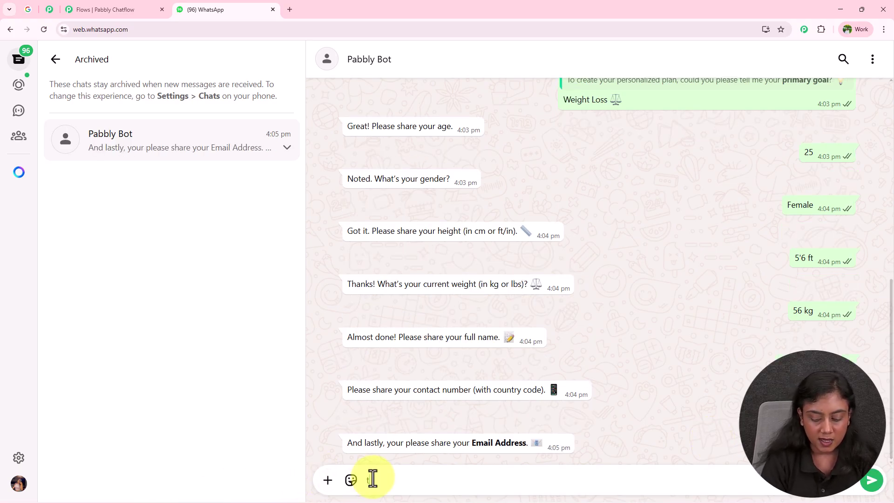
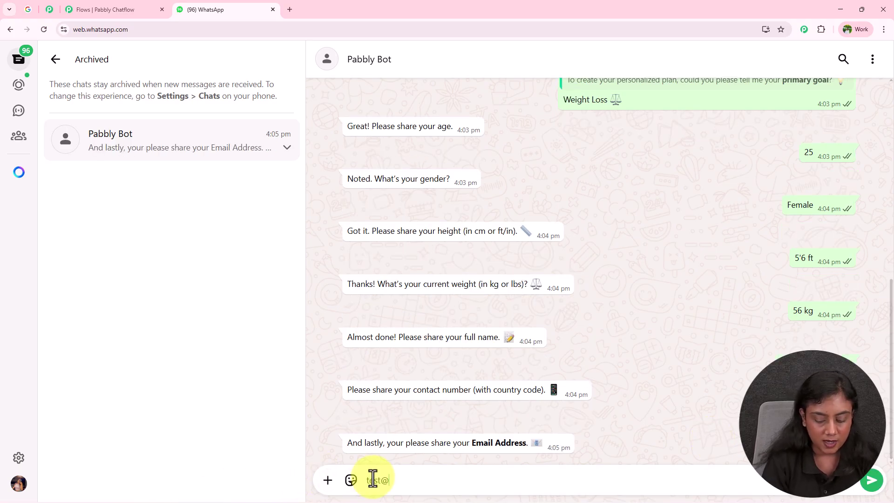
pyautogui.press('Return')
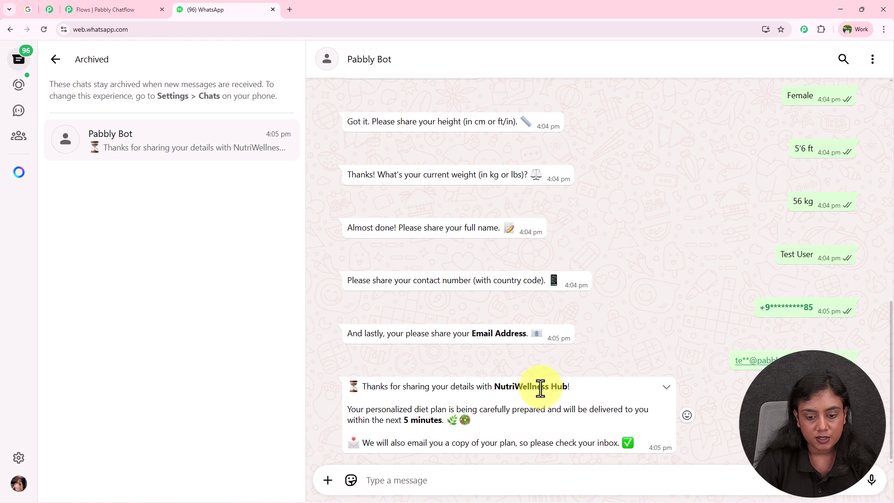
# Step: Read the bot's thank-you reply about 5-minute delivery and the e-mailed plan copy
pyautogui.moveTo(495, 386); pyautogui.dragTo(559, 387)
pyautogui.moveTo(356, 410); pyautogui.dragTo(451, 419)
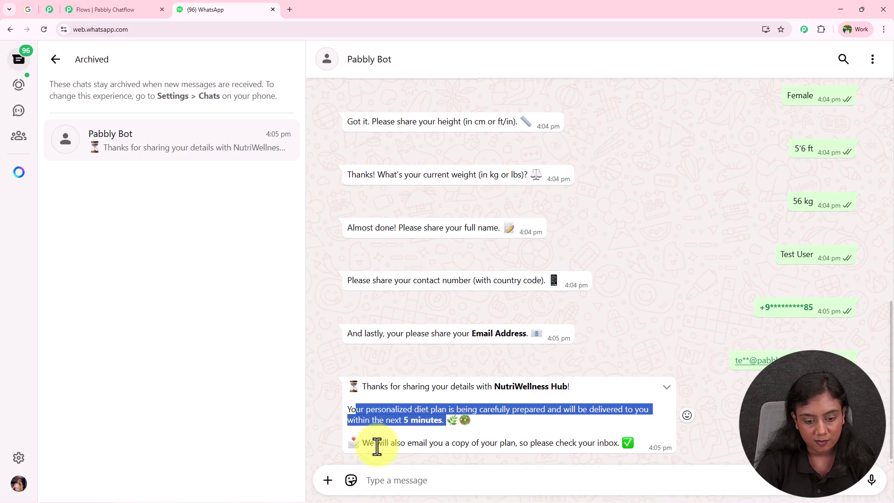
pyautogui.moveTo(362, 443); pyautogui.dragTo(630, 440)
pyautogui.click(631, 440)
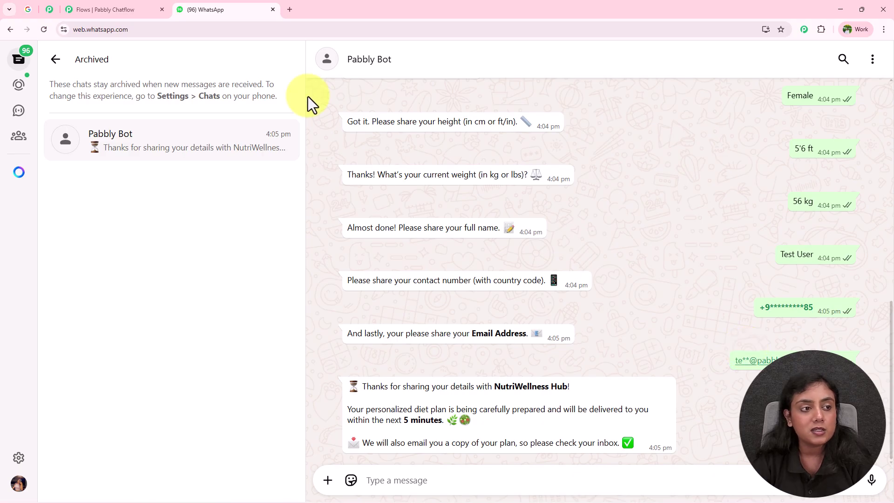
# Step: Open the NutriWellness Hub diet plan email in the Gmail inbox
pyautogui.click(28, 11)
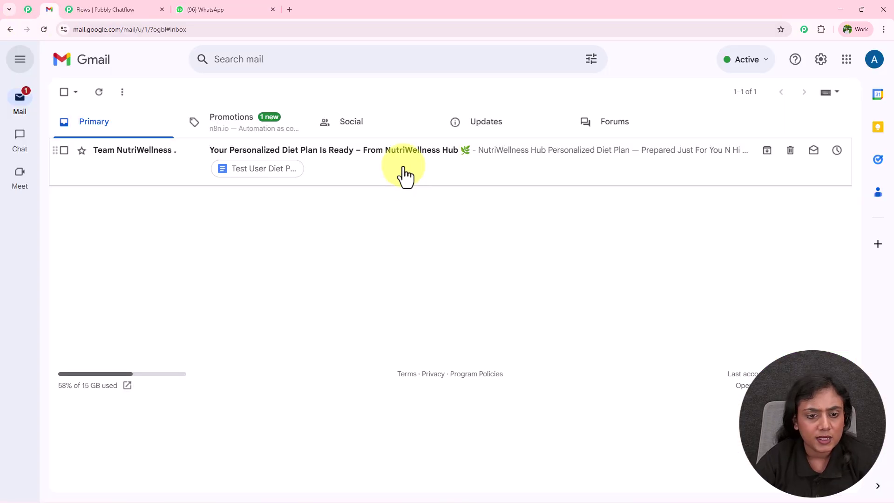
pyautogui.click(402, 176)
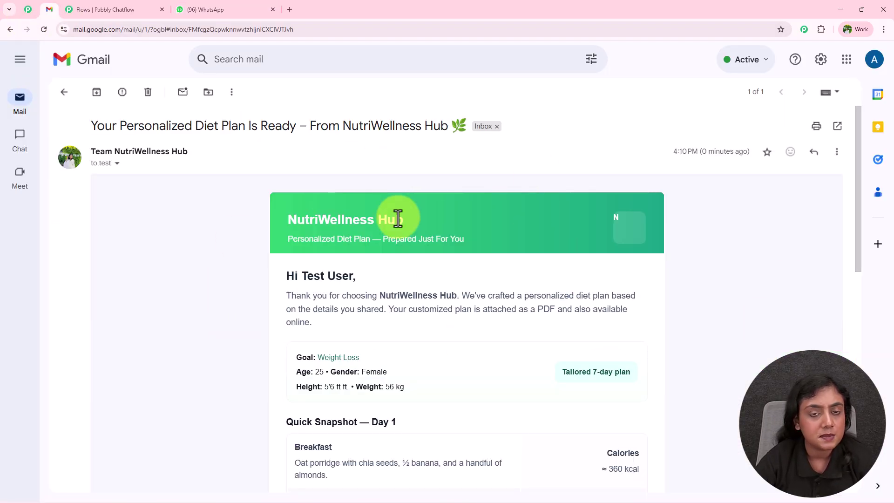
pyautogui.moveTo(105, 125); pyautogui.dragTo(402, 126)
pyautogui.click(174, 225)
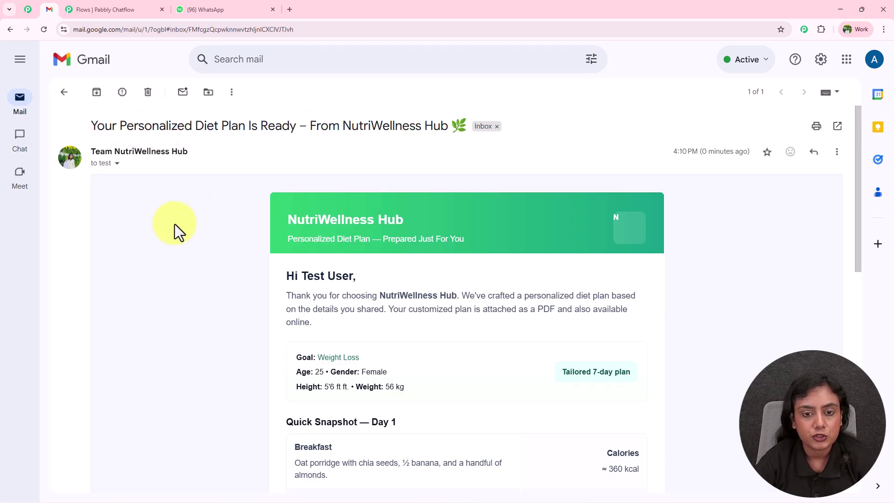
pyautogui.scroll(-2, 175, 225)
pyautogui.moveTo(285, 183); pyautogui.dragTo(357, 183)
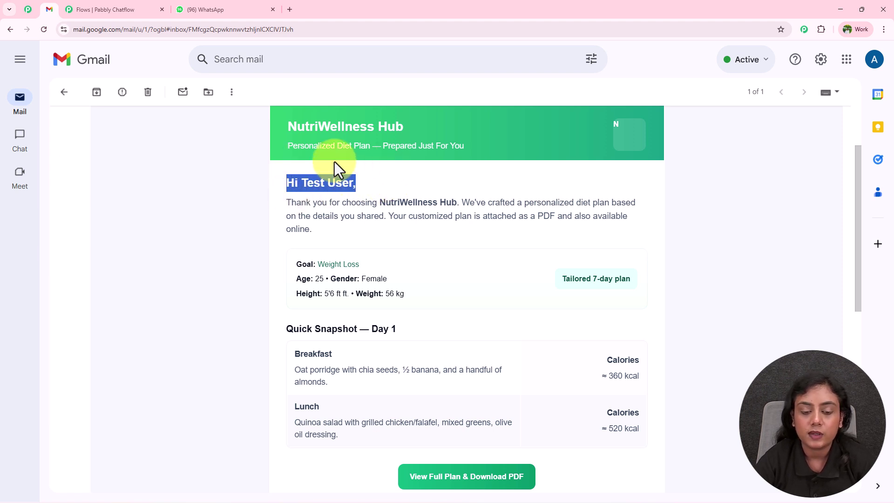
# Step: Review the Goal and Tailored 7-day plan lines, then download the full plan PDF
pyautogui.moveTo(297, 264); pyautogui.dragTo(419, 289)
pyautogui.click(308, 282)
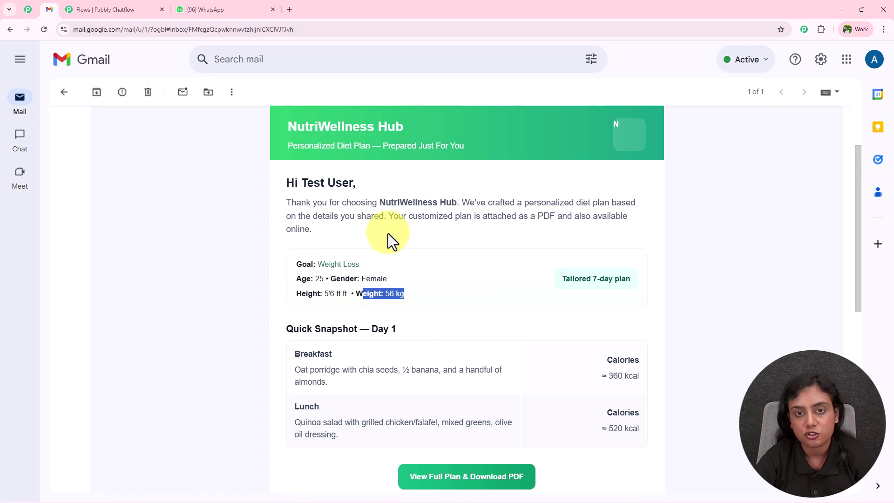
pyautogui.moveTo(559, 281); pyautogui.dragTo(638, 279)
pyautogui.click(677, 285)
pyautogui.scroll(-4, 677, 285)
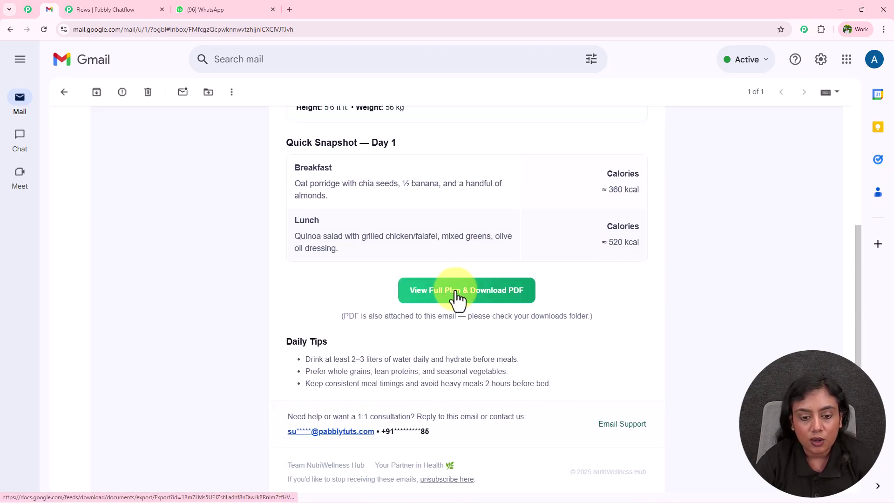
pyautogui.click(512, 301)
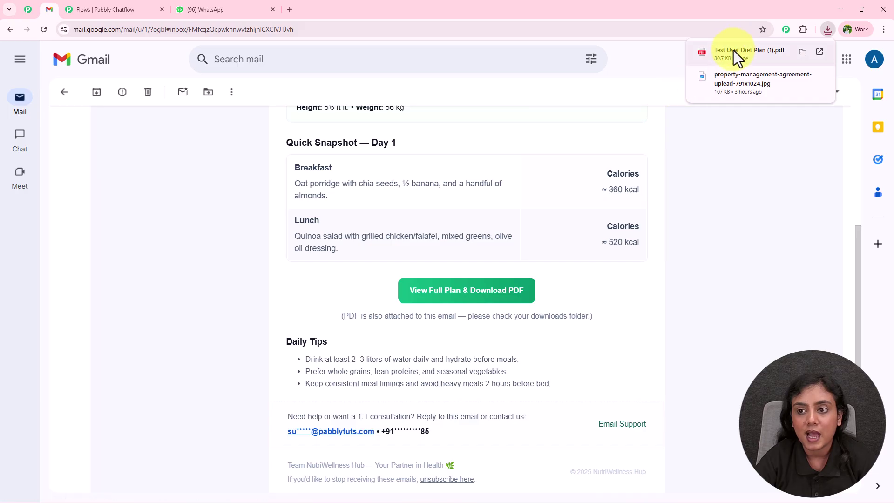
# Step: Open the Test User Diet Plan PDF and review its details and pages
pyautogui.click(733, 52)
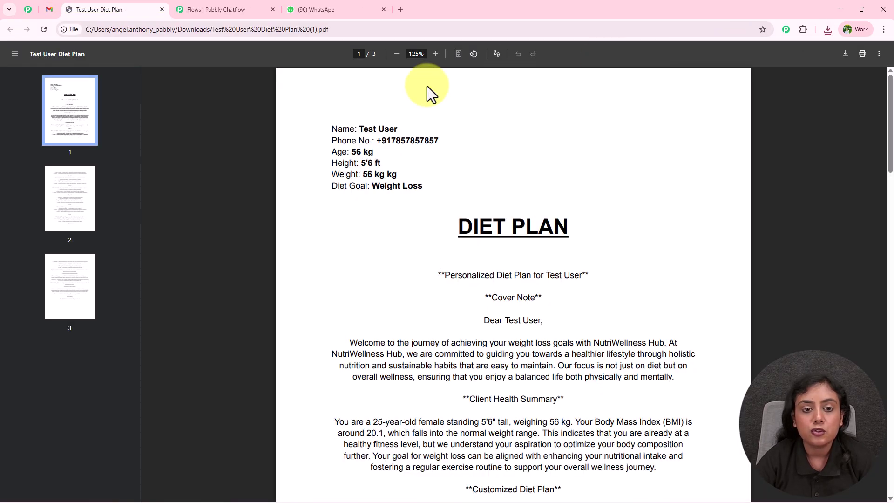
pyautogui.moveTo(331, 130); pyautogui.dragTo(429, 140)
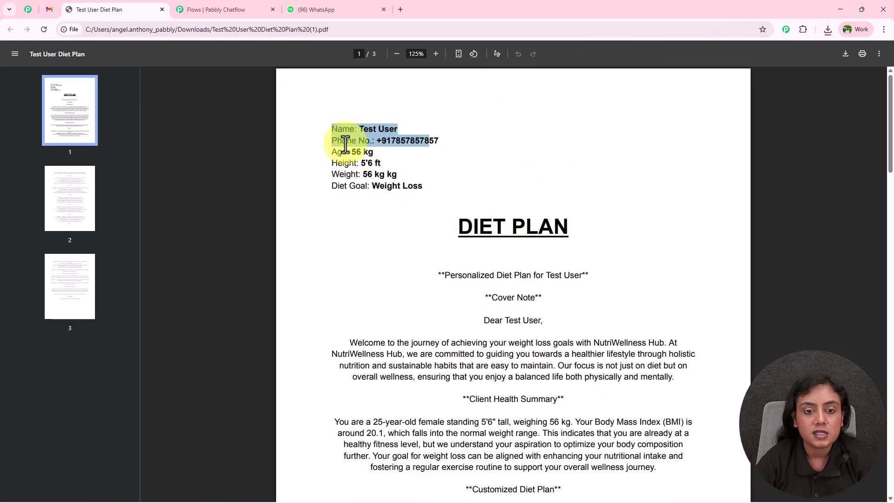
pyautogui.click(345, 146)
pyautogui.moveTo(360, 186); pyautogui.dragTo(441, 188)
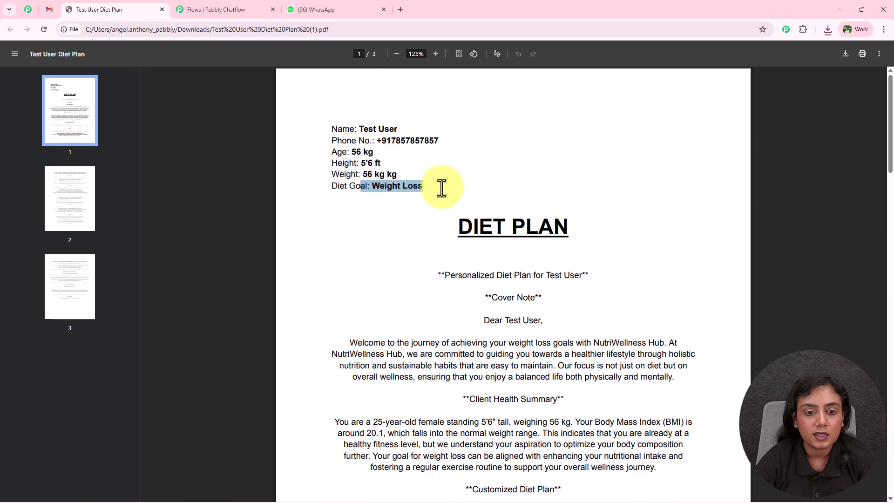
pyautogui.scroll(-2, 463, 176)
pyautogui.click(521, 224)
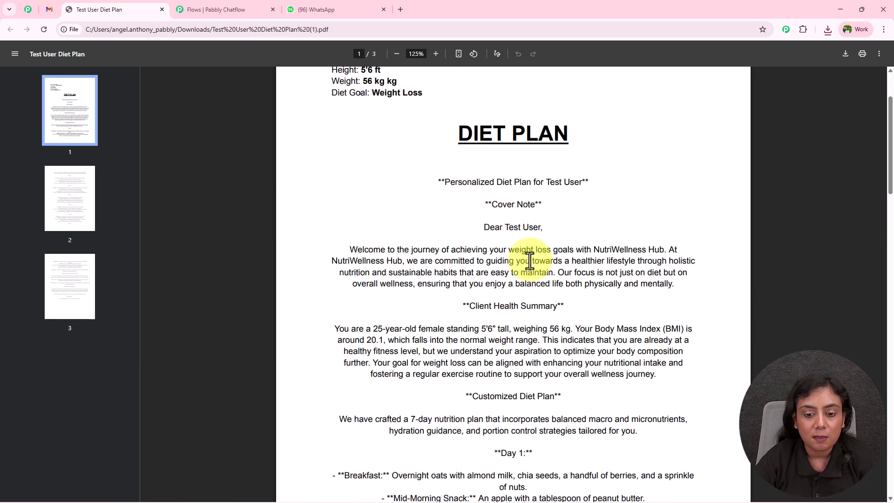
pyautogui.scroll(-15, 529, 260)
pyautogui.scroll(-15, 532, 254)
pyautogui.scroll(20, 533, 254)
pyautogui.scroll(8, 540, 179)
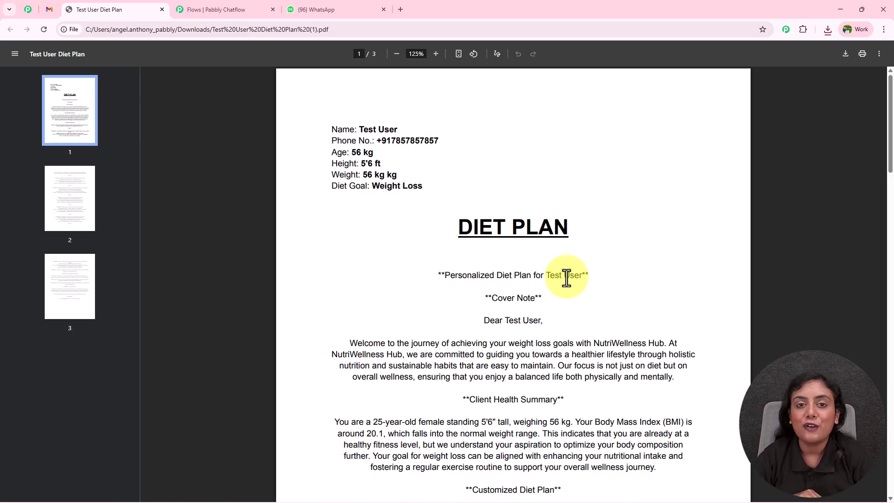
# Step: Close the Pabbly Chatflow flow editor tab, leaving the unsaved flow page
pyautogui.click(194, 10)
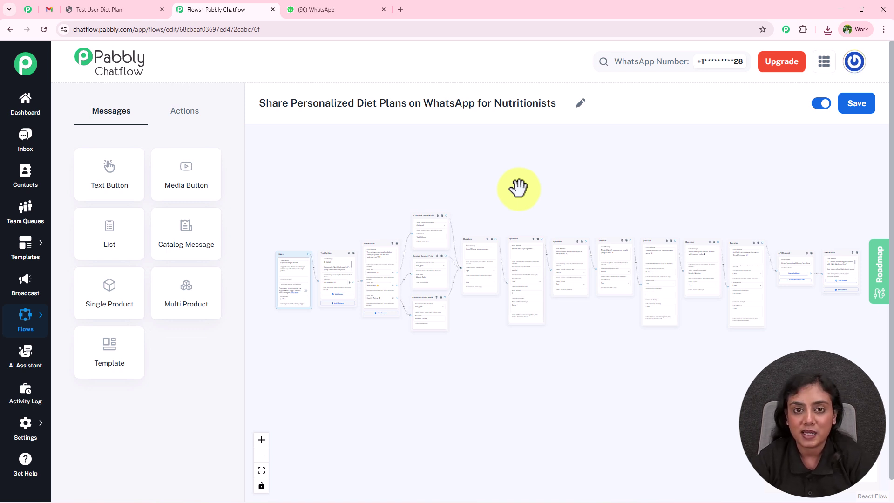
pyautogui.click(273, 9)
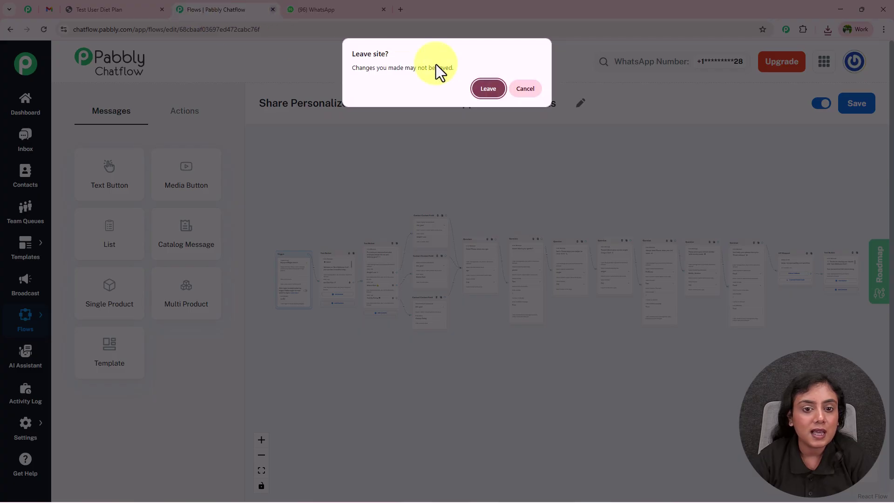
pyautogui.click(488, 89)
pyautogui.click(160, 10)
pyautogui.click(182, 11)
pyautogui.write('www')
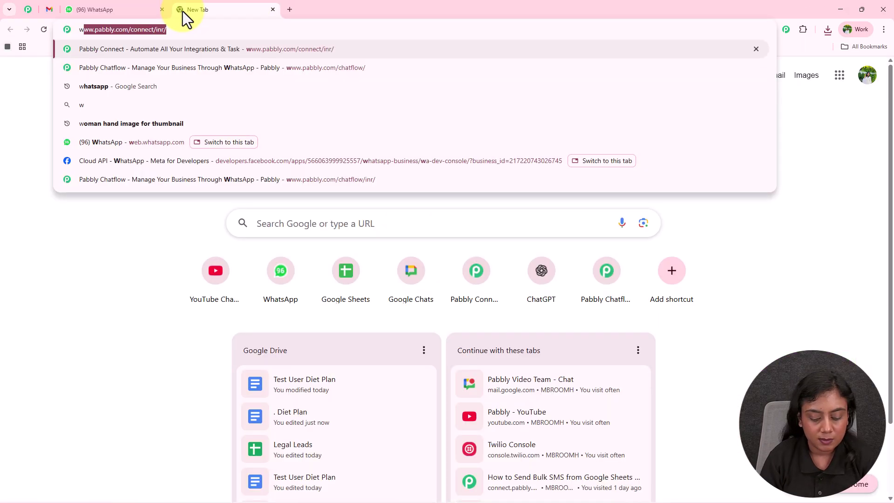
pyautogui.write('.')
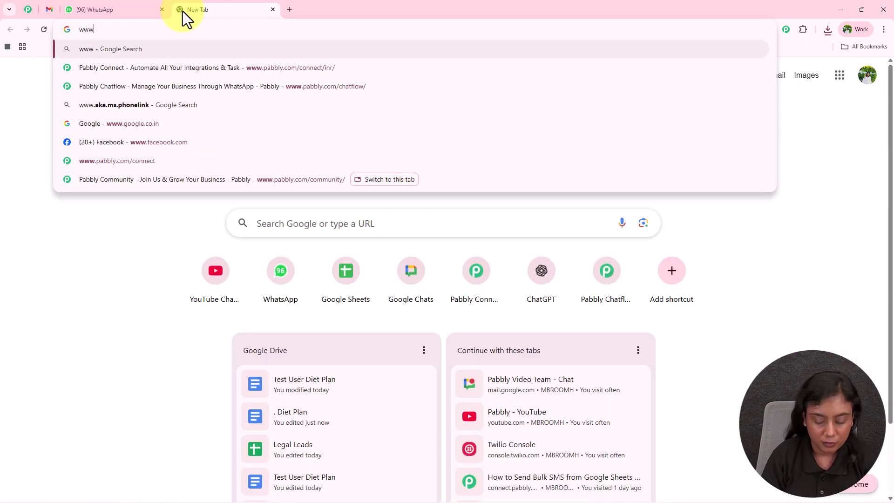
pyautogui.write('pabbly.c')
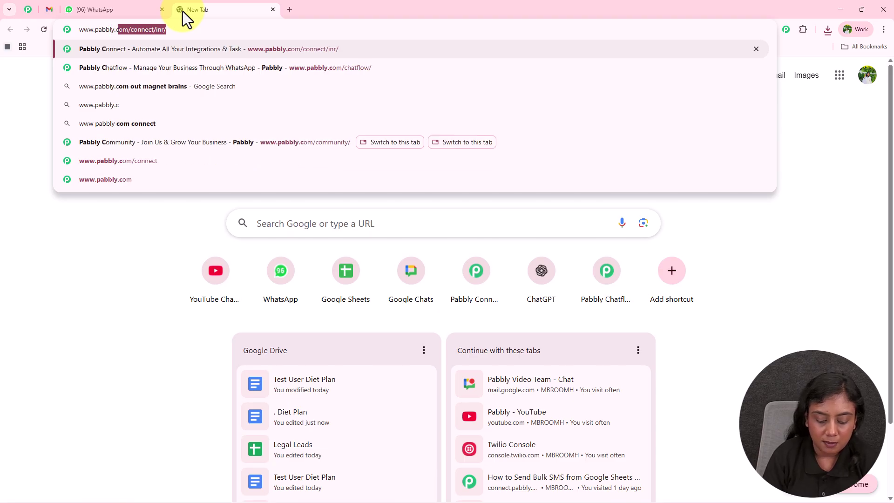
pyautogui.write('om/chatflow')
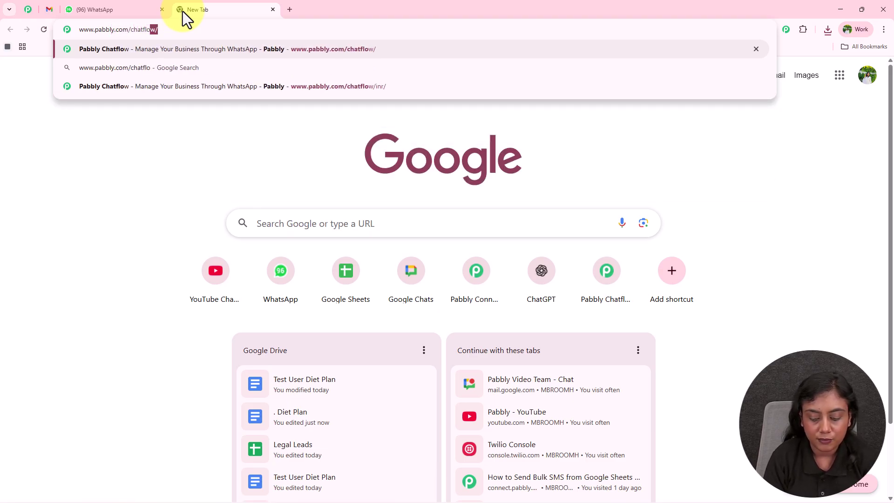
pyautogui.press('Return')
pyautogui.moveTo(268, 5); pyautogui.dragTo(137, 2)
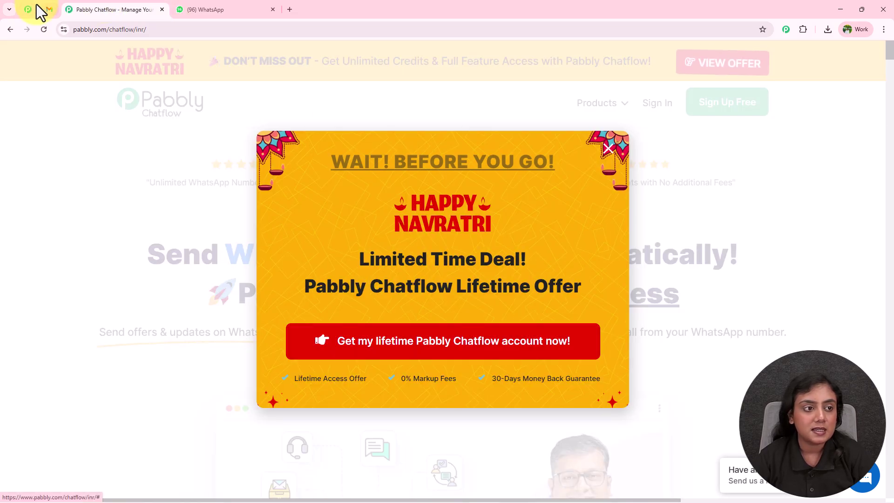
pyautogui.click(35, 11)
# Step: Autoscroll through the pabbly.com/community page's benefits, member videos and reviews
pyautogui.middleClick(818, 164)
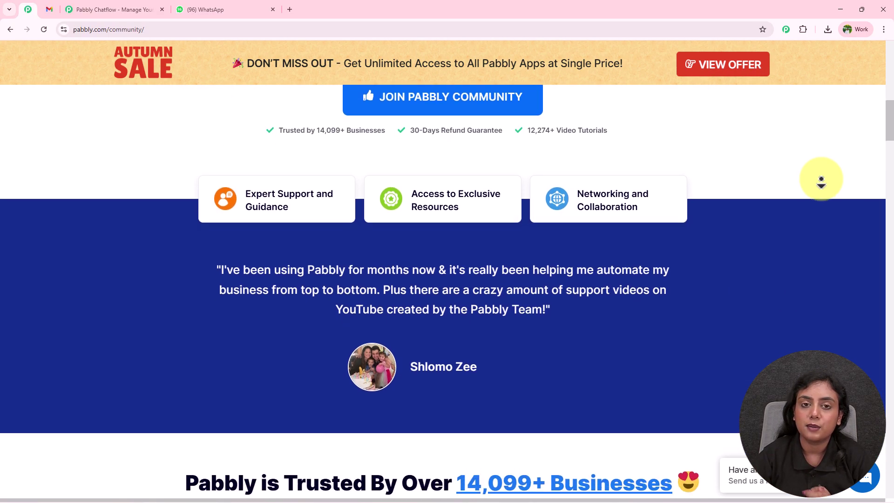
pyautogui.scroll(-5, 821, 180)
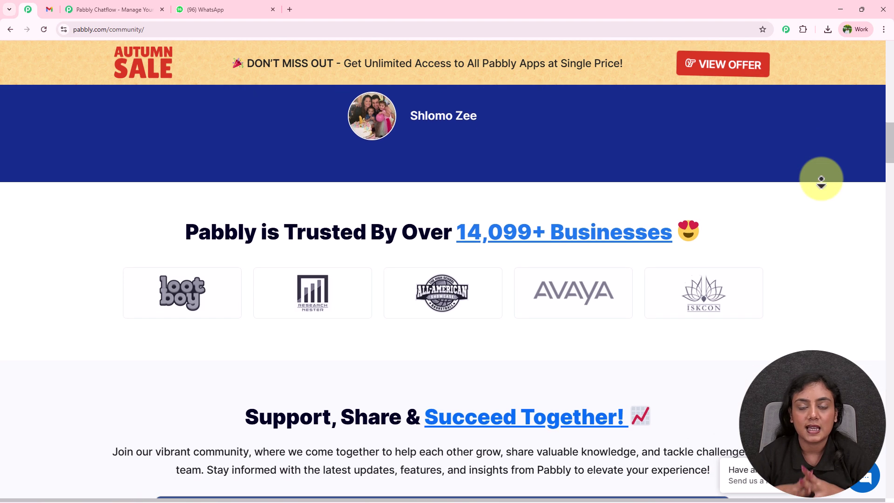
pyautogui.scroll(-5, 821, 180)
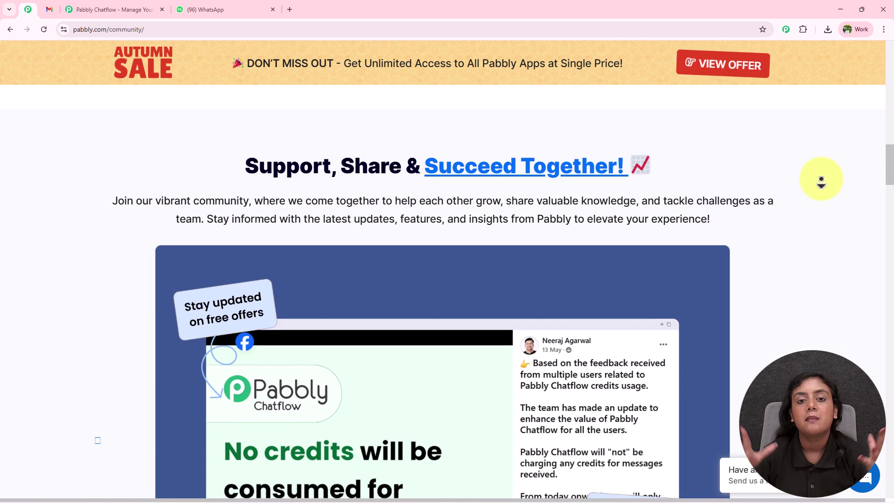
pyautogui.scroll(-5, 821, 180)
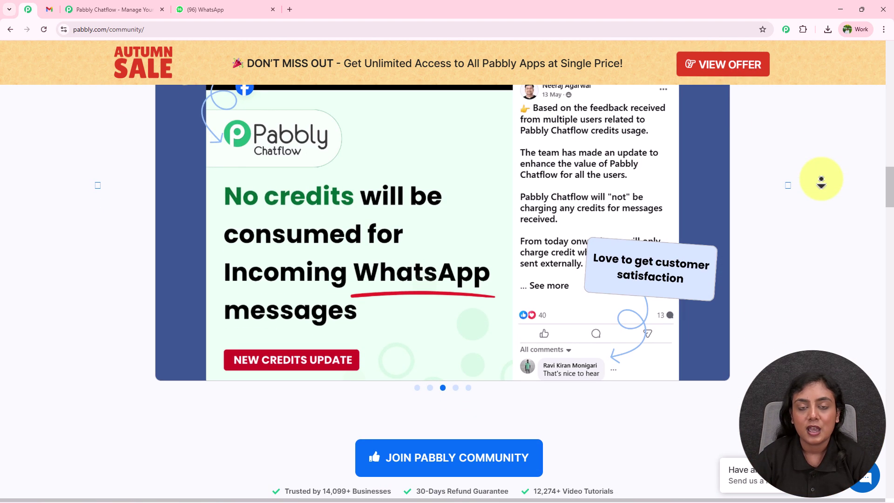
pyautogui.scroll(-5, 821, 179)
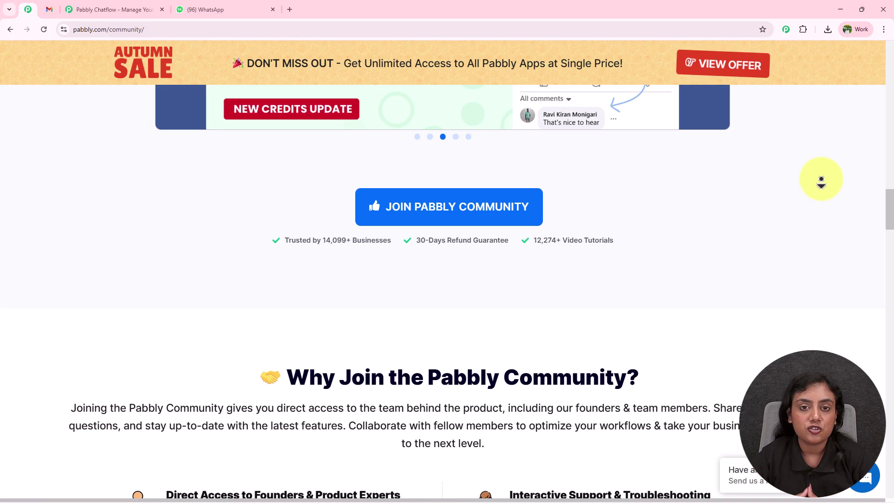
pyautogui.scroll(-5, 821, 179)
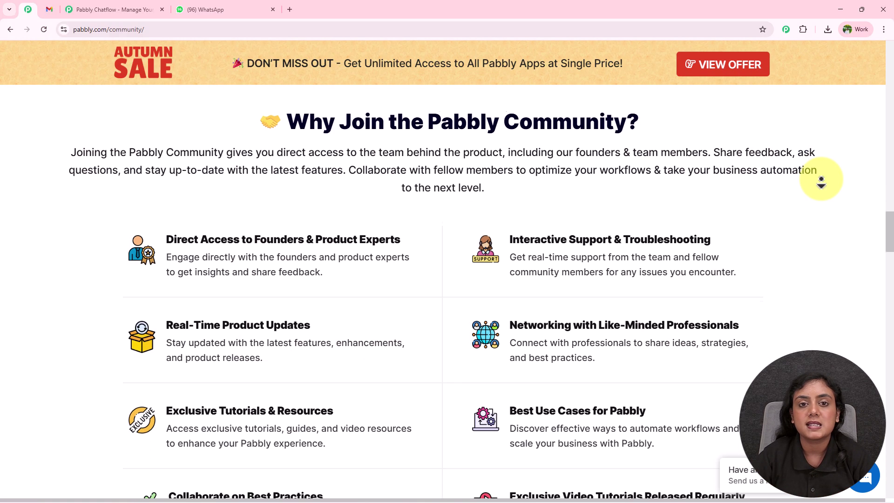
pyautogui.scroll(-5, 821, 179)
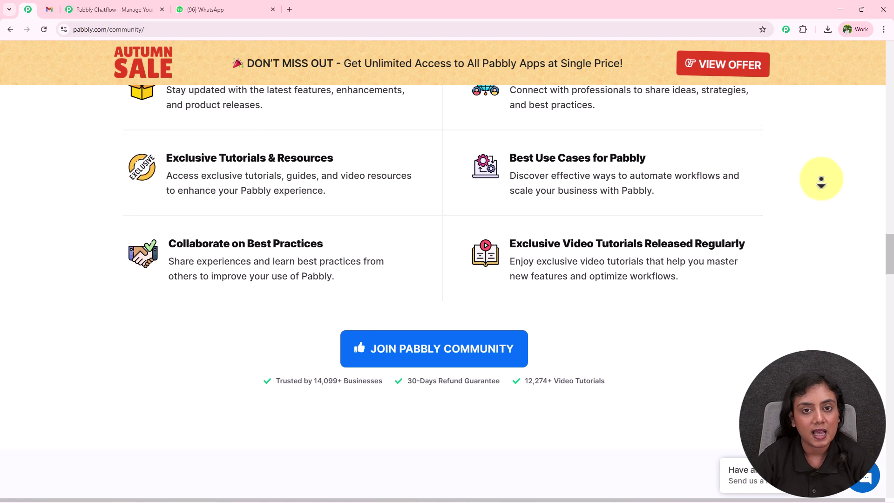
pyautogui.scroll(-5, 821, 179)
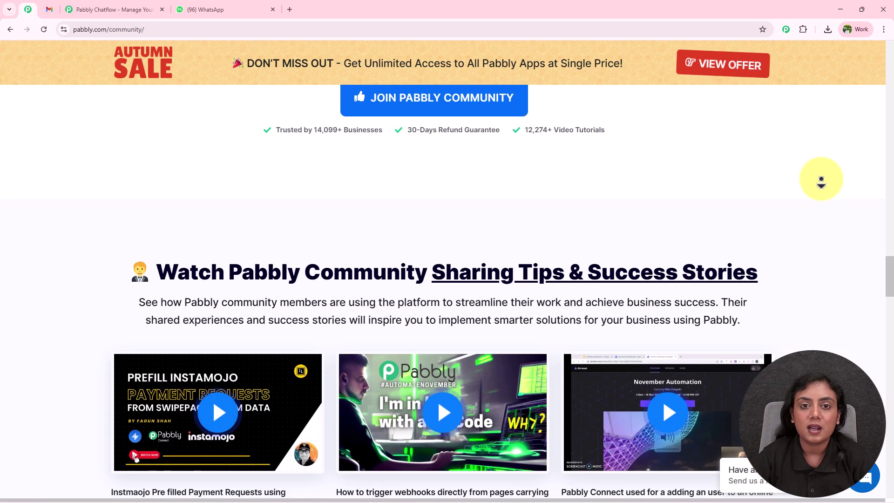
pyautogui.scroll(-5, 821, 179)
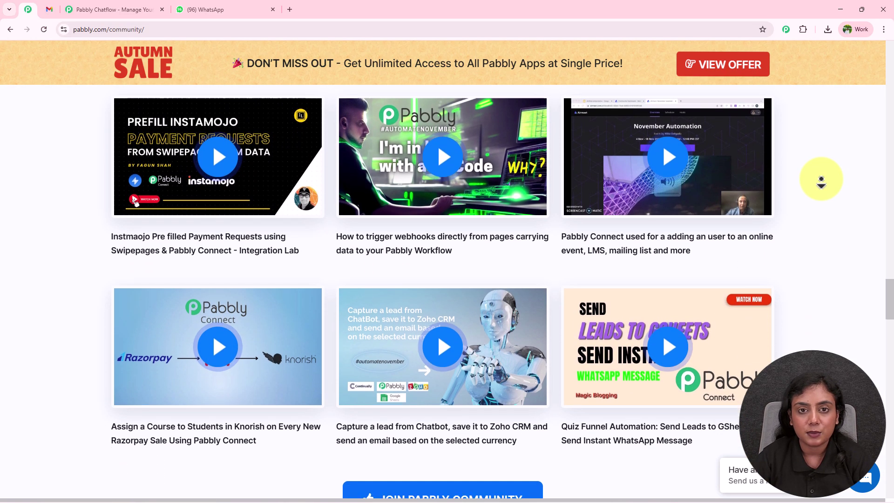
pyautogui.scroll(-5, 821, 179)
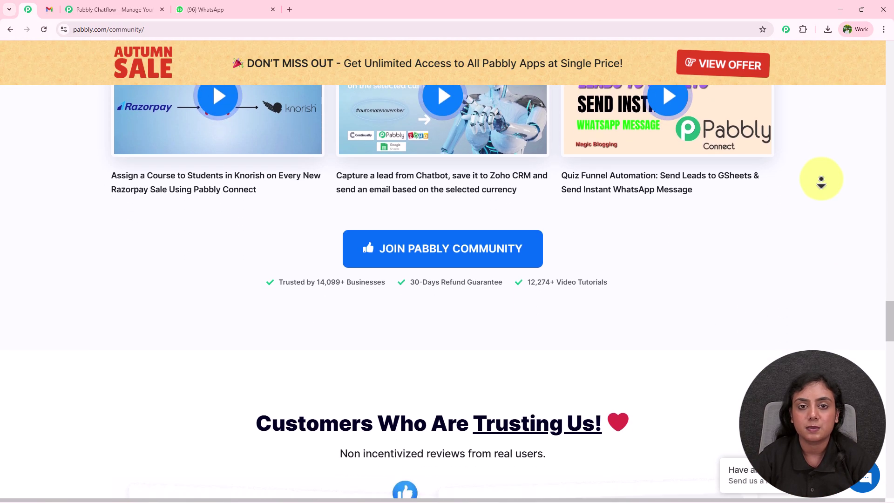
# Step: Dismiss the 'Wait! Before you go!' lifetime offer popup and go to Sign In
pyautogui.click(155, 8)
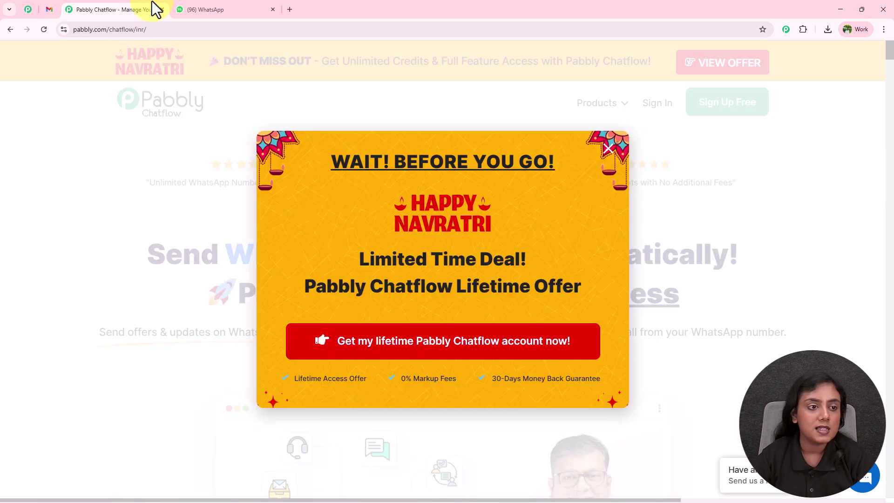
pyautogui.click(795, 224)
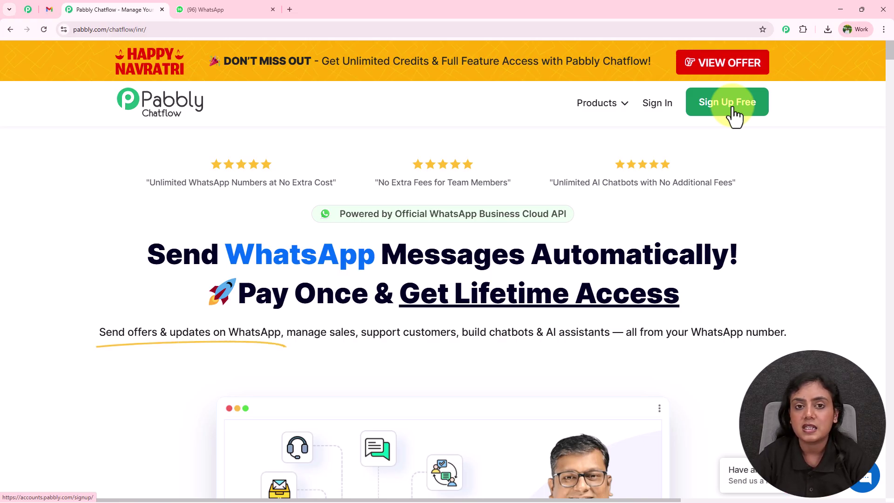
pyautogui.click(660, 110)
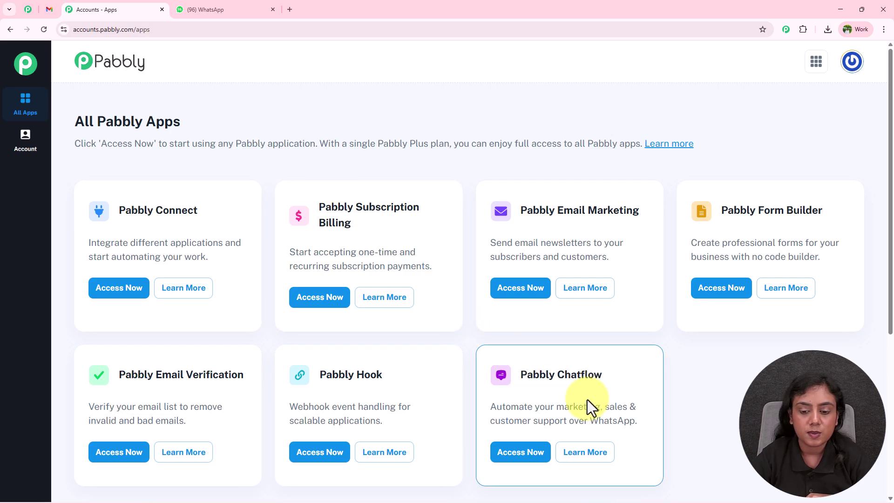
# Step: Launch Pabbly Chatflow via Access Now on its app card
pyautogui.click(523, 453)
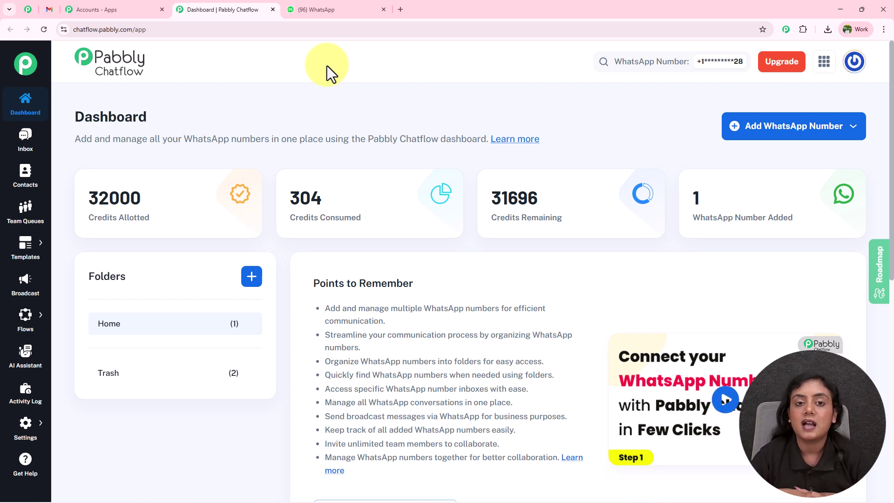
# Step: Check the add-WhatsApp-number options without choosing, then look over the dashboard folders
pyautogui.click(793, 126)
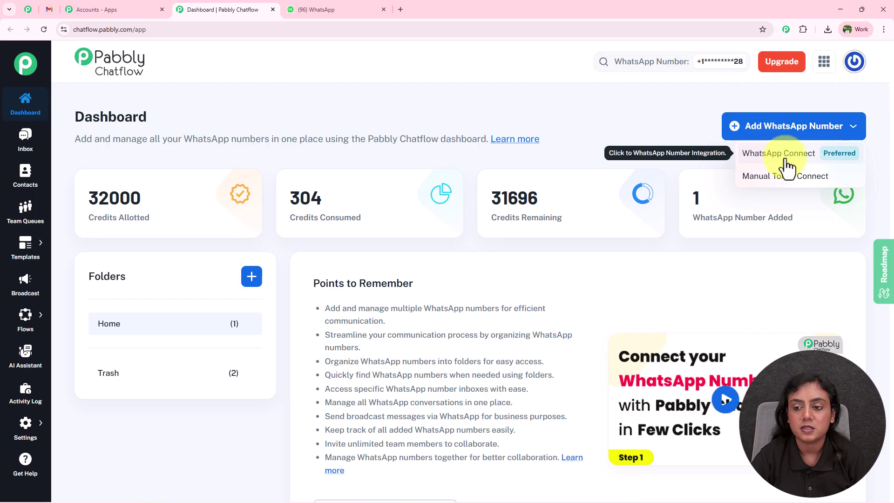
pyautogui.click(643, 144)
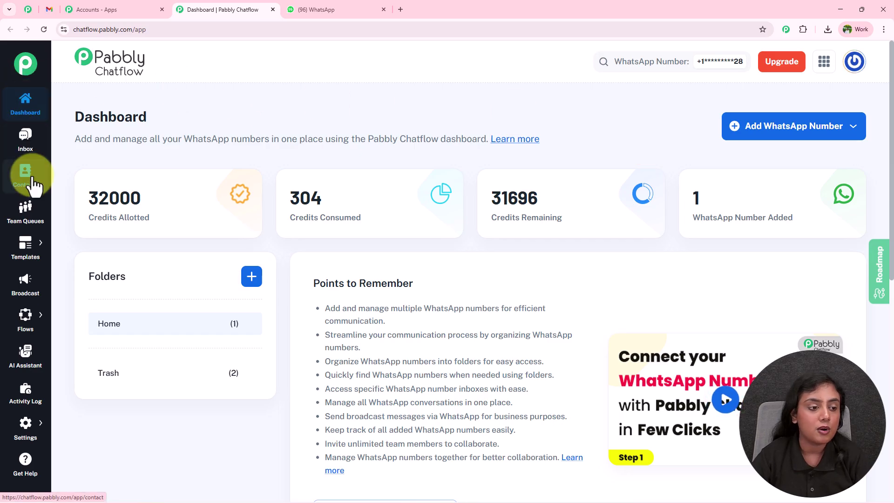
pyautogui.moveTo(24, 251)
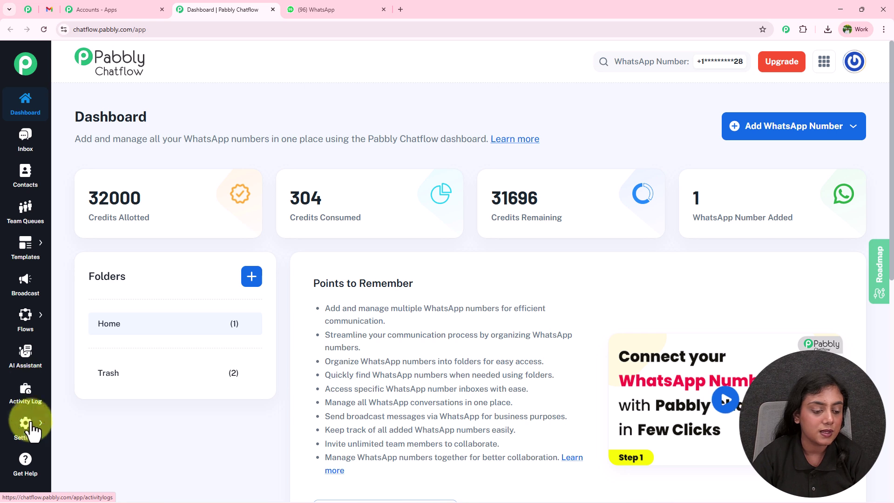
pyautogui.moveTo(25, 423)
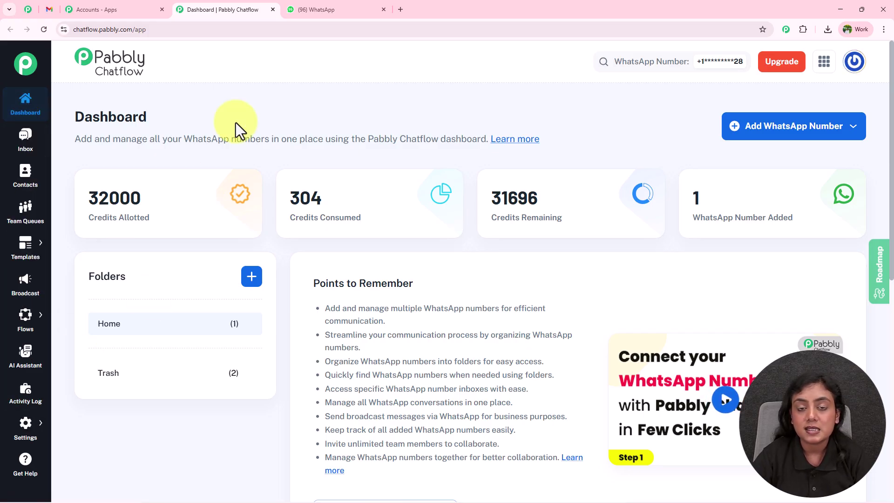
pyautogui.moveTo(202, 175)
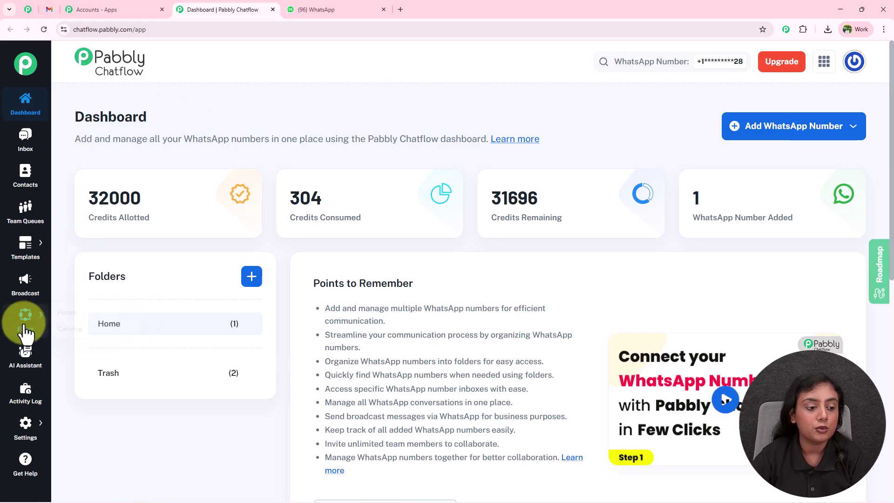
# Step: Add a new flow from Flows and rename it 'Share Personalized Diet Plans on WhatsApp for Nutritionists'
pyautogui.click(77, 314)
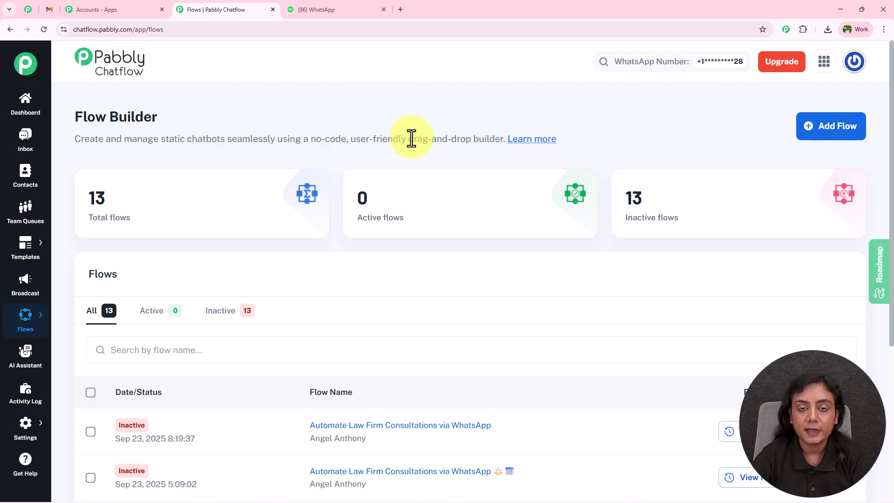
pyautogui.click(809, 136)
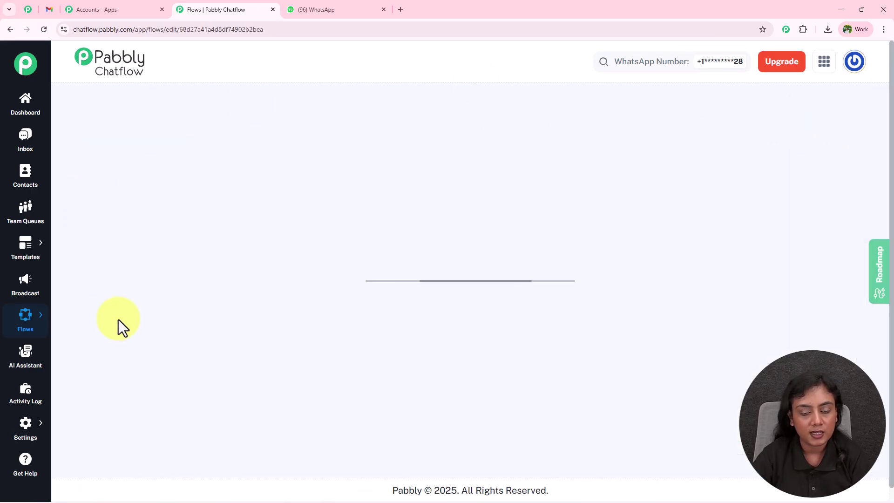
pyautogui.click(321, 104)
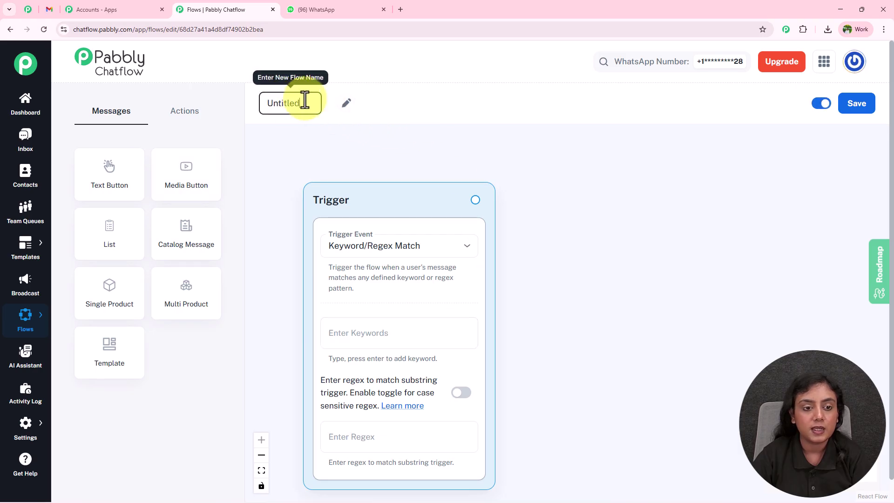
pyautogui.press('BackSpace')
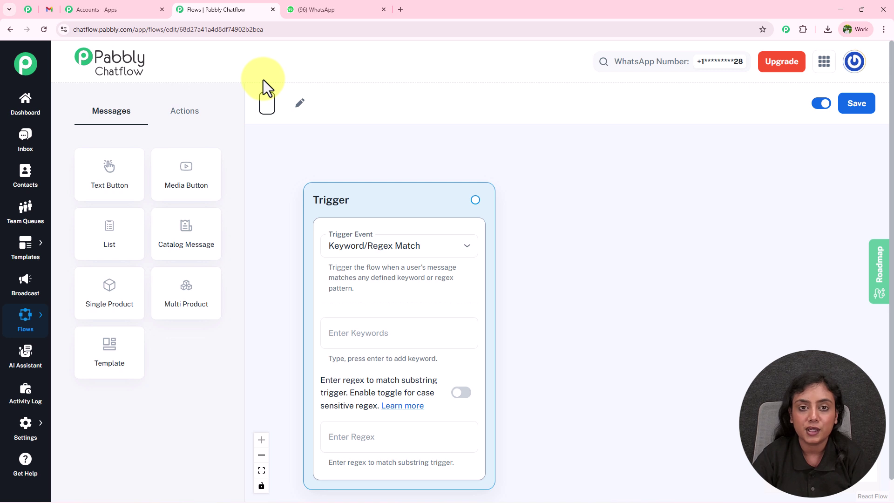
pyautogui.write('Share Personalized Diet Plans on WhatsApp for Nutritionists')
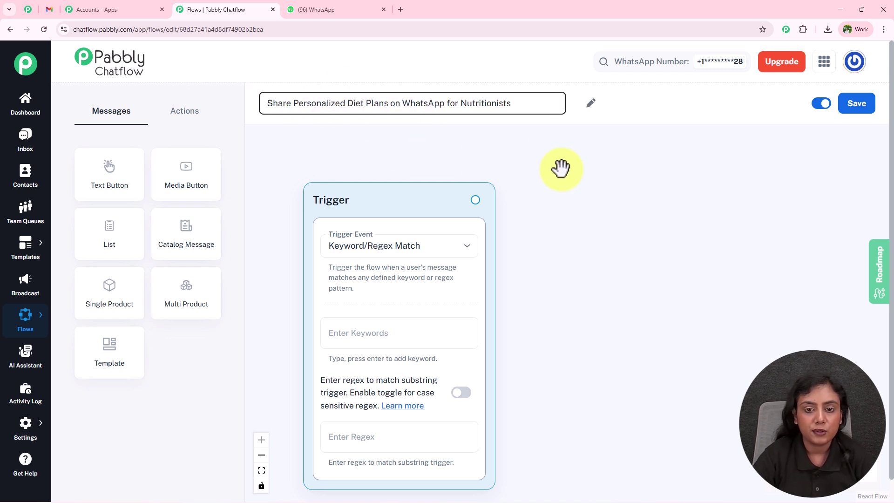
pyautogui.click(485, 154)
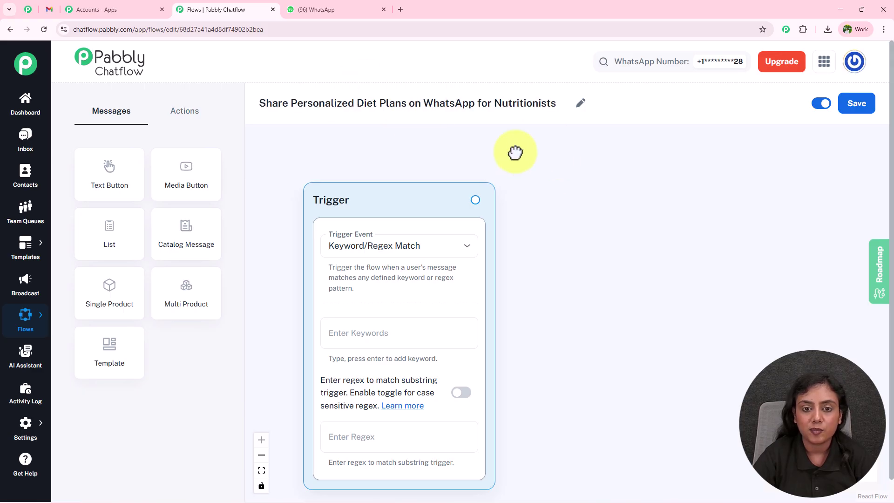
# Step: Keep the Keyword/Regex Match trigger event and add keywords Hey, Diet Plan, Hello and Hi
pyautogui.scroll(-3, 557, 295)
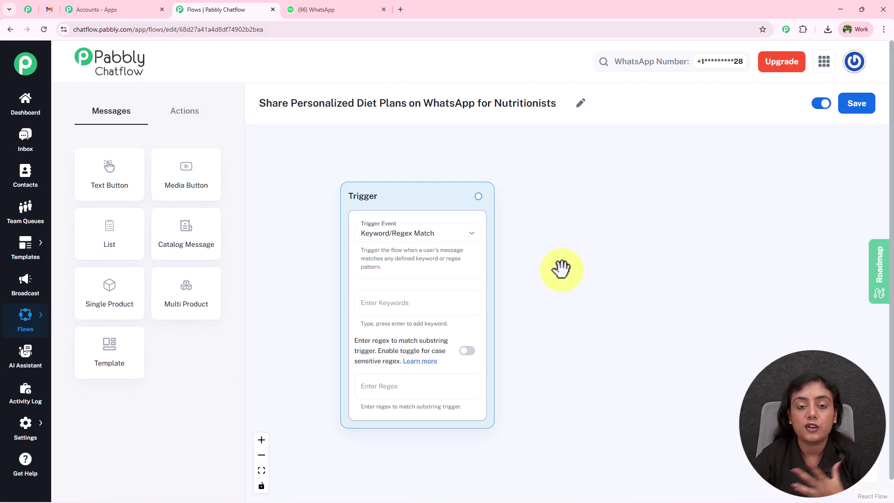
pyautogui.click(472, 234)
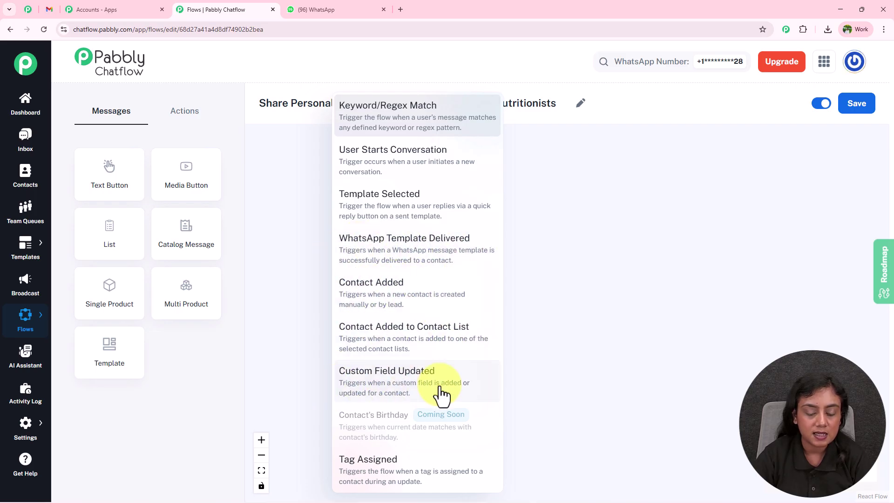
pyautogui.click(575, 385)
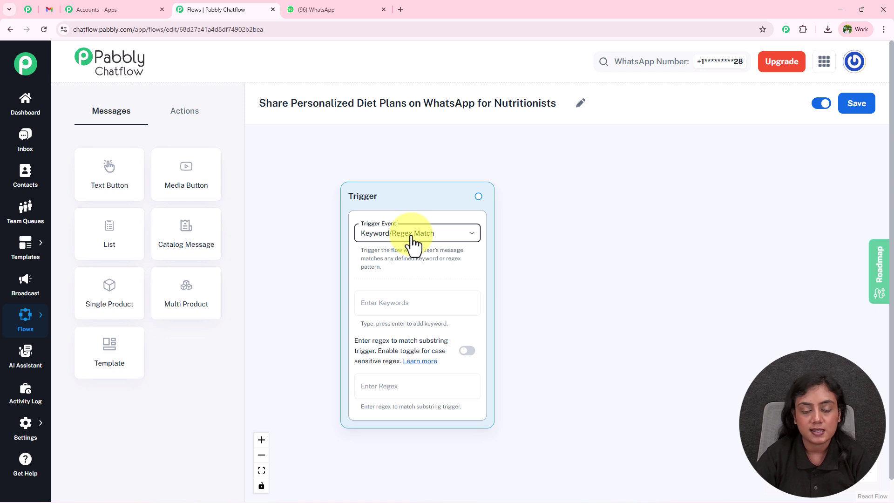
pyautogui.click(426, 305)
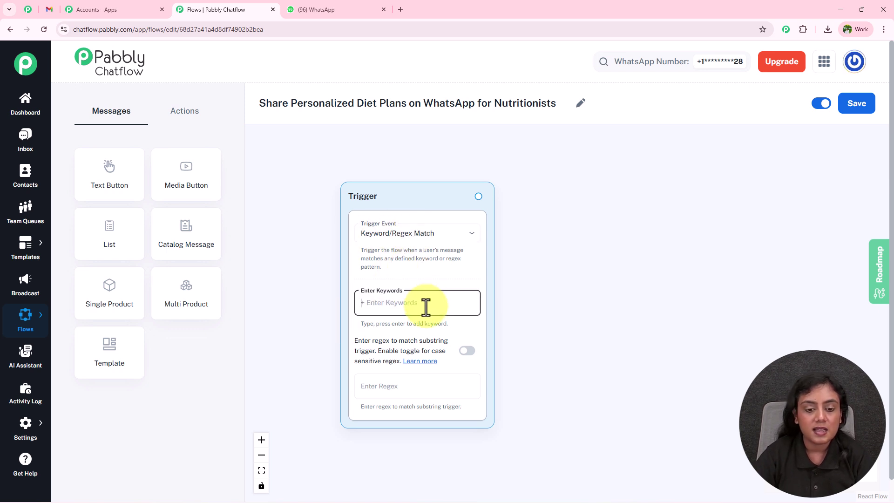
pyautogui.write('He')
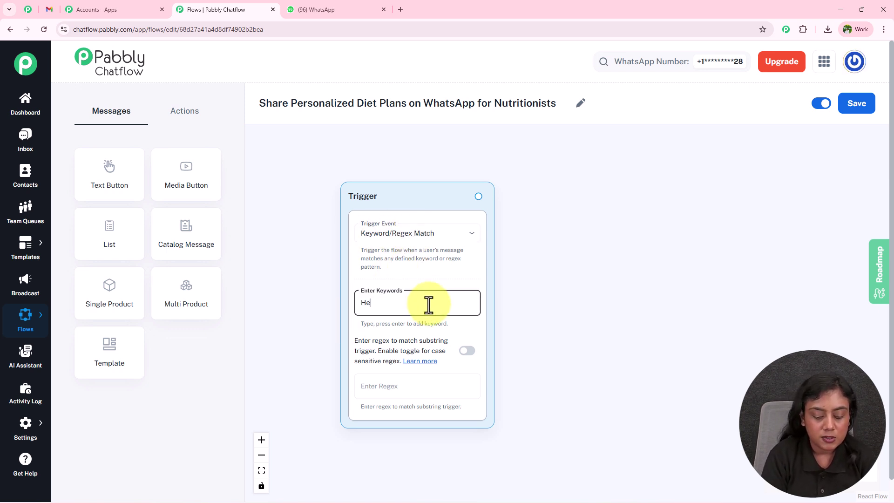
pyautogui.write('y')
pyautogui.press('Return')
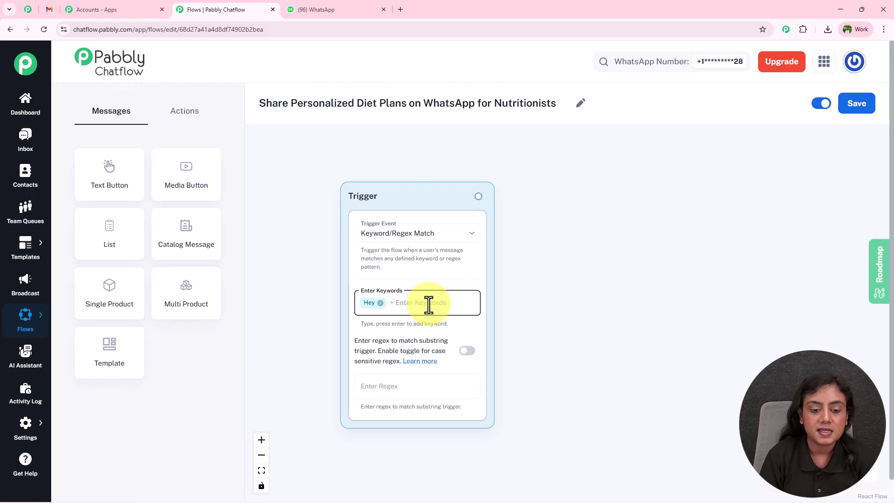
pyautogui.write('Diet')
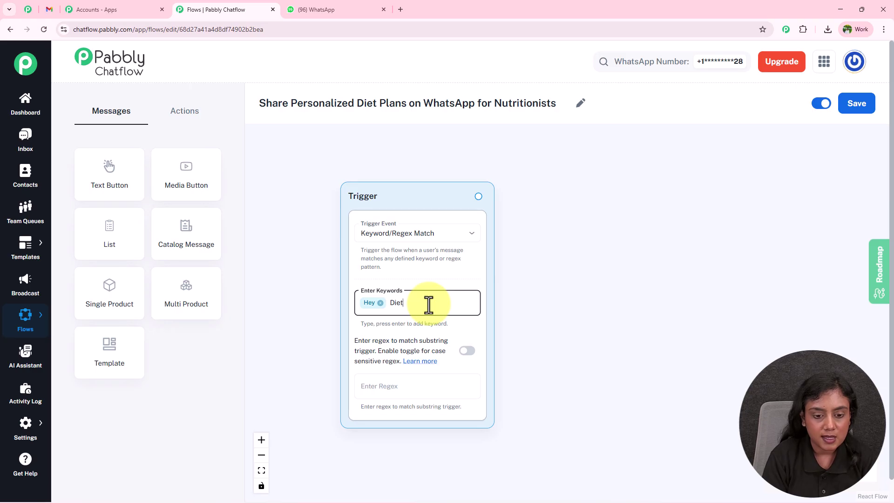
pyautogui.write(' Plan')
pyautogui.press('Return')
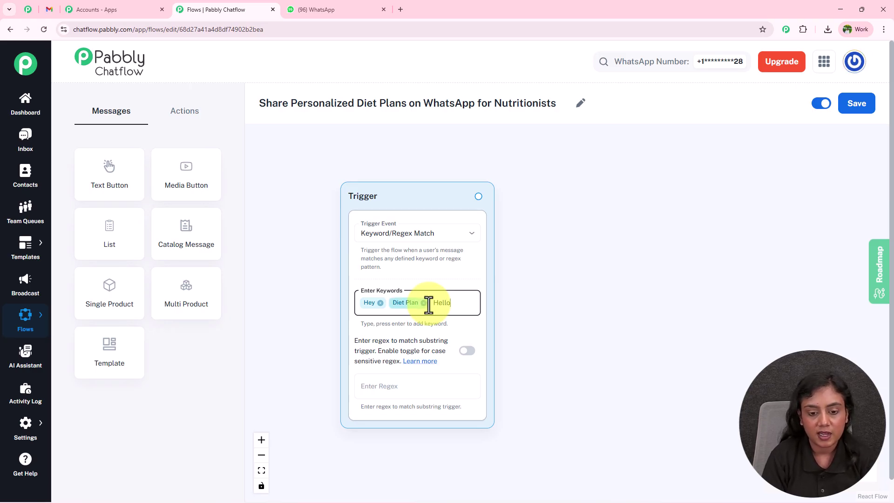
pyautogui.press('Return')
pyautogui.write('H')
pyautogui.press('Return')
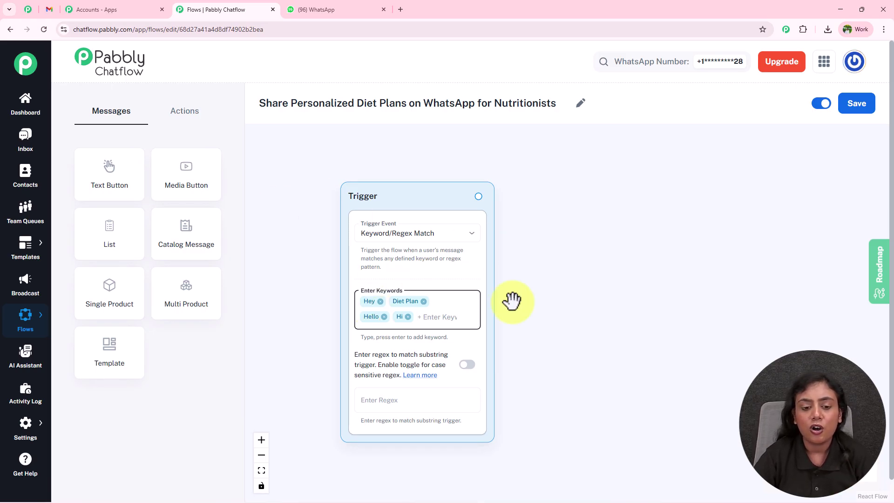
pyautogui.click(557, 287)
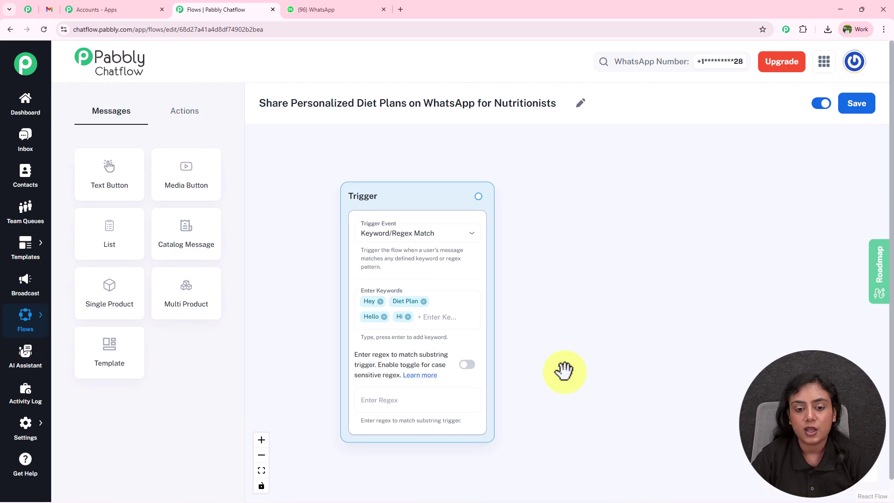
# Step: Shift the trigger node toward the left of the canvas
pyautogui.scroll(-2, 564, 343)
pyautogui.moveTo(421, 302); pyautogui.dragTo(349, 283)
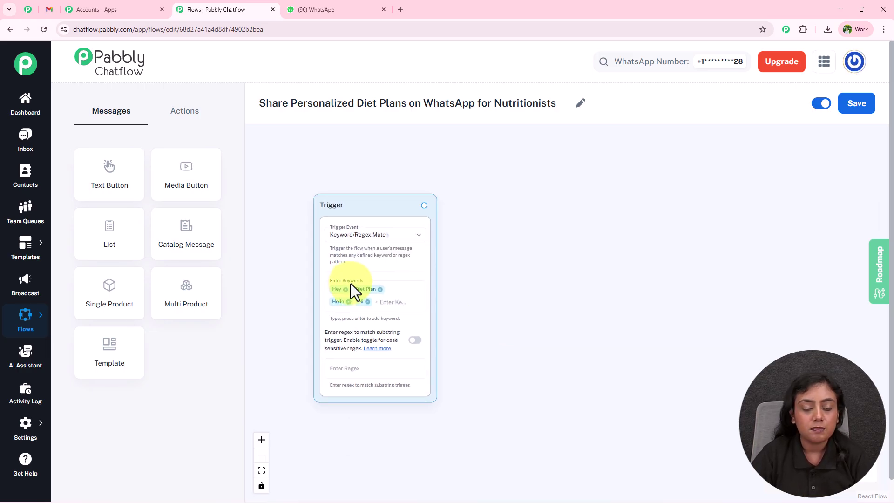
pyautogui.moveTo(509, 291); pyautogui.dragTo(485, 289)
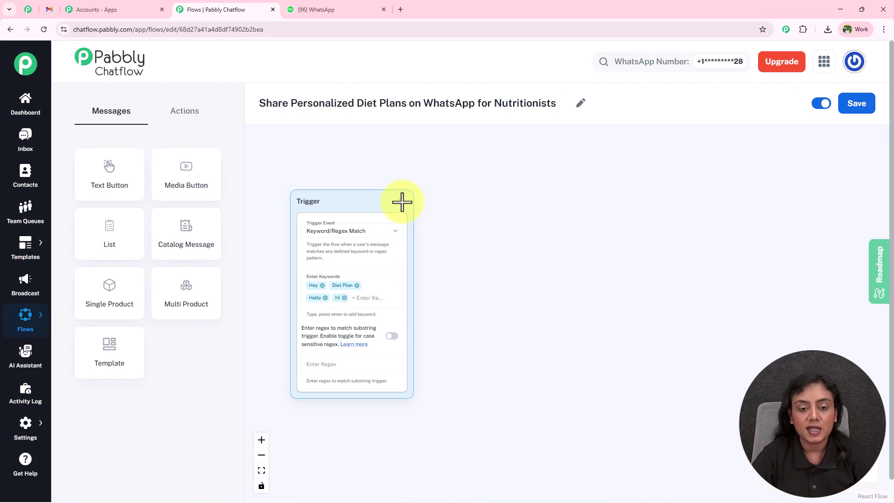
pyautogui.scroll(3, 402, 202)
# Step: Attach a Text Button node to the trigger and paste in the bot's welcome message
pyautogui.moveTo(400, 200); pyautogui.dragTo(523, 225)
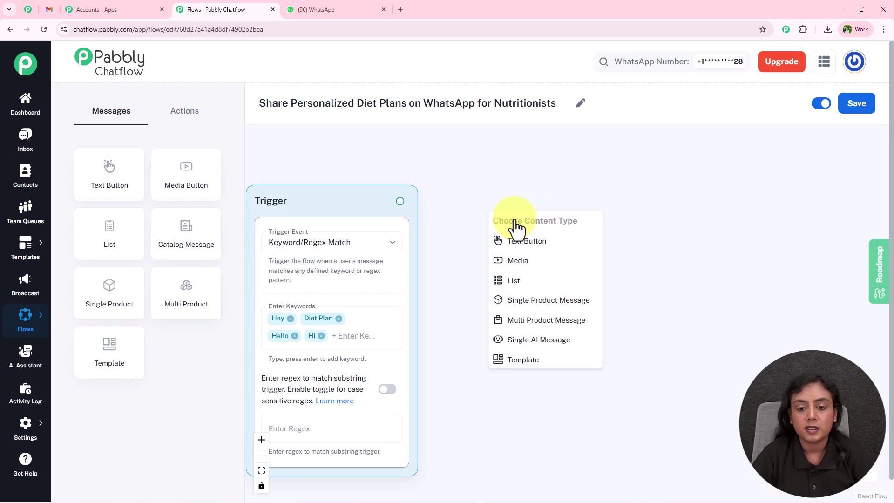
pyautogui.click(573, 240)
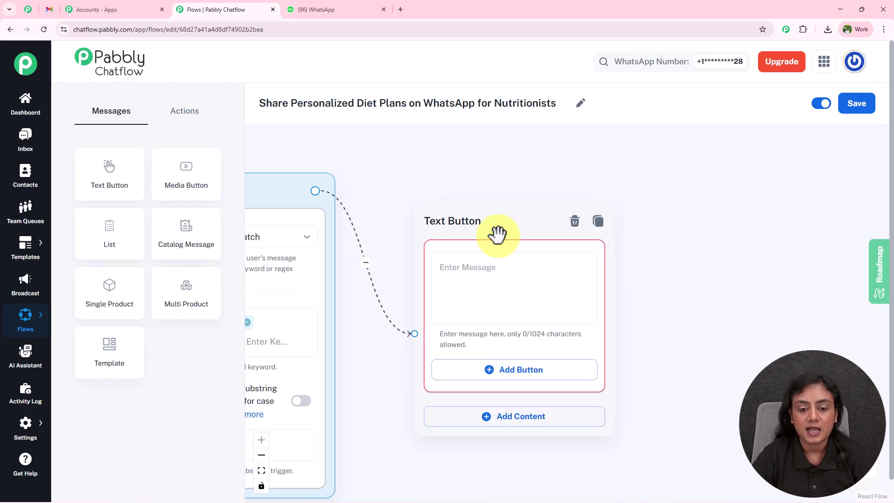
pyautogui.click(337, 8)
pyautogui.moveTo(455, 236); pyautogui.dragTo(335, 177)
pyautogui.click(198, 5)
pyautogui.click(519, 281)
pyautogui.hotkey('ctrl', 'v')
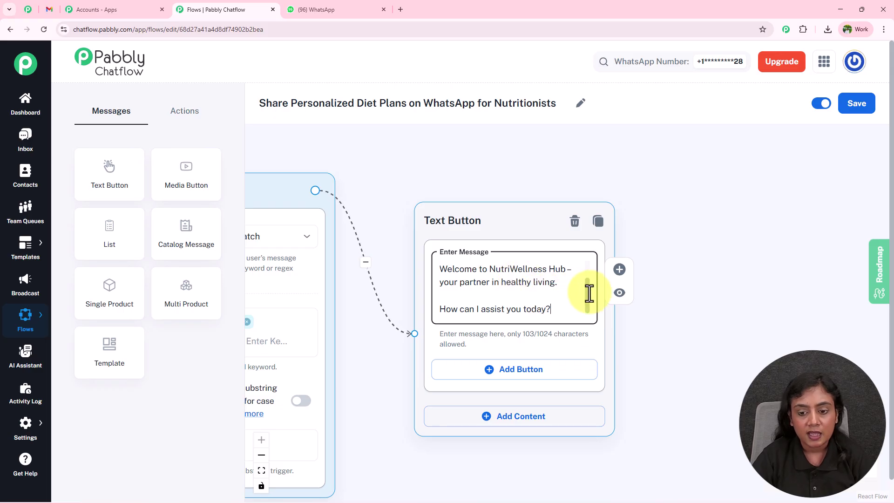
# Step: Make 'NutriWellness Hub' bold by wrapping it in asterisks
pyautogui.moveTo(588, 293); pyautogui.dragTo(582, 222)
pyautogui.click(316, 3)
pyautogui.click(414, 196)
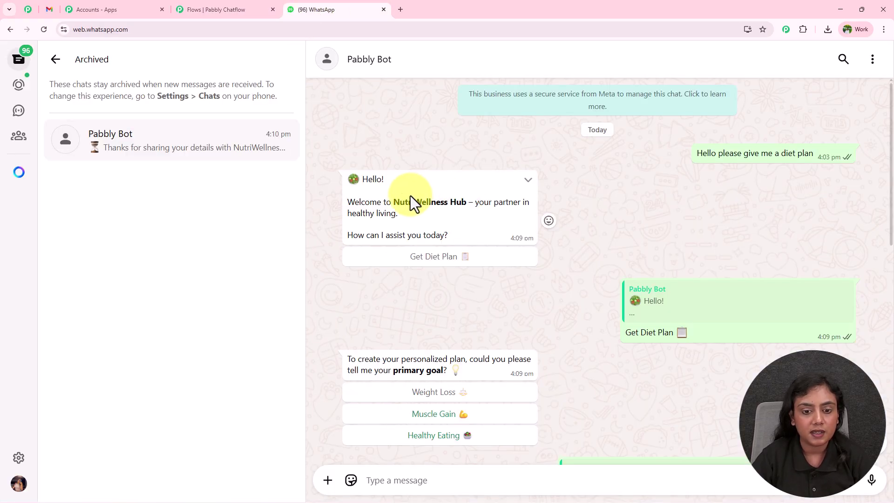
pyautogui.click(234, 11)
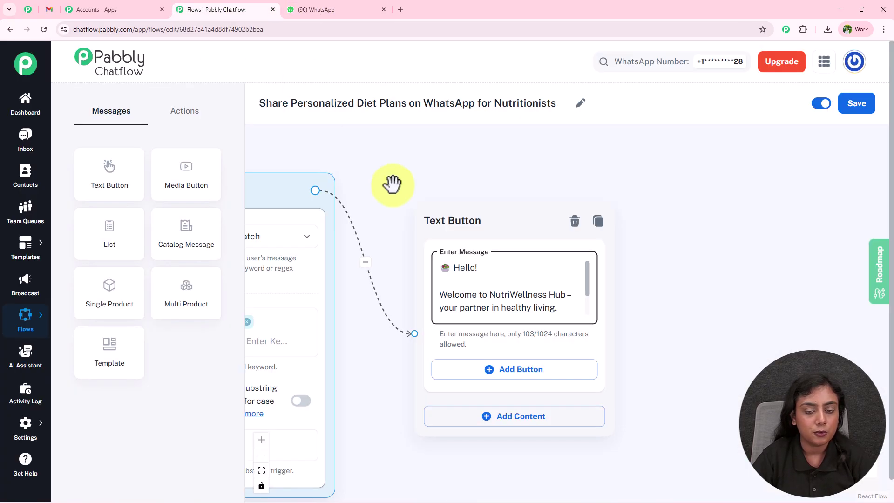
pyautogui.click(490, 294)
pyautogui.write('*')
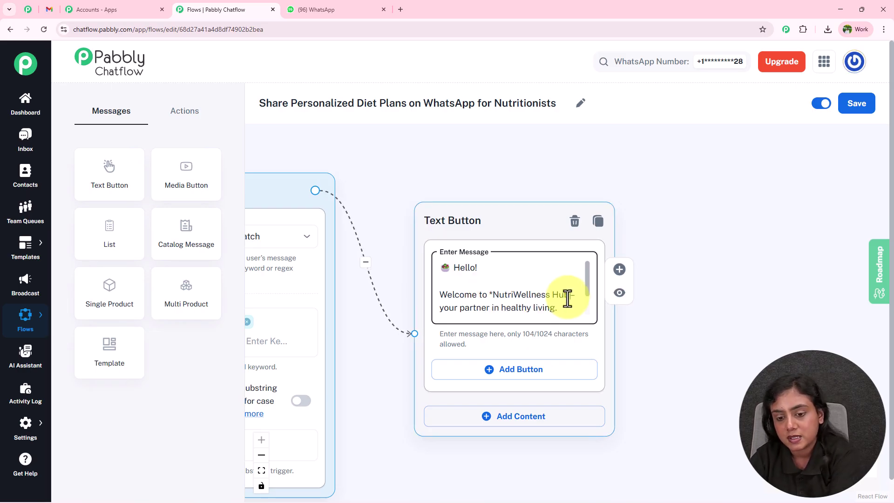
pyautogui.click(571, 295)
pyautogui.write('*')
# Step: Add a 'Get Diet Plan' reply button and move the node up and left
pyautogui.scroll(-1, 584, 300)
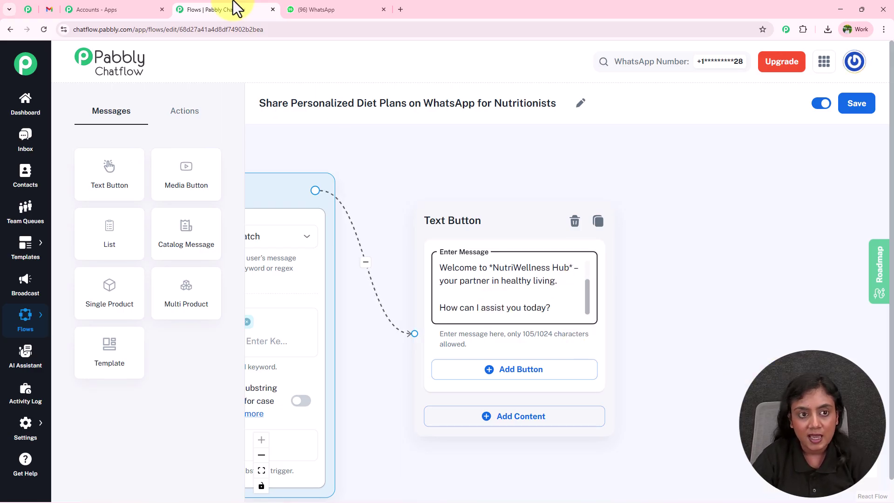
pyautogui.click(345, 10)
pyautogui.moveTo(697, 334); pyautogui.dragTo(607, 334)
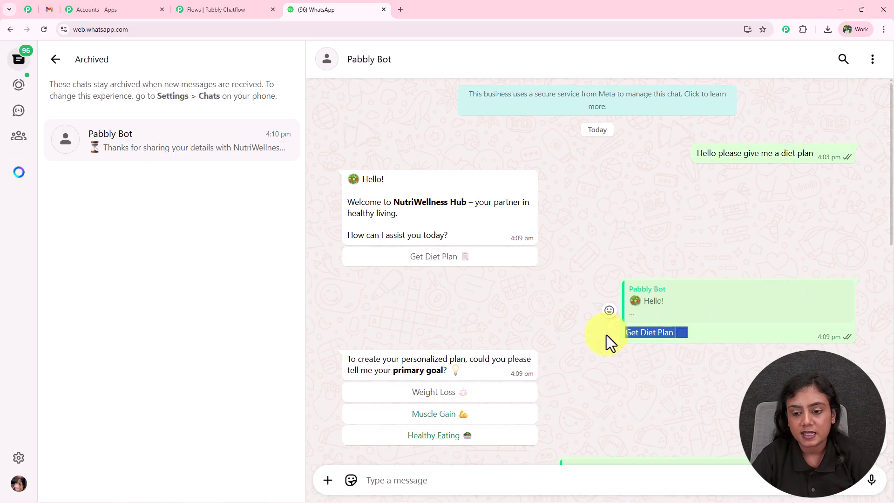
pyautogui.click(225, 9)
pyautogui.click(506, 367)
pyautogui.click(505, 376)
pyautogui.hotkey('ctrl', 'v')
pyautogui.click(630, 369)
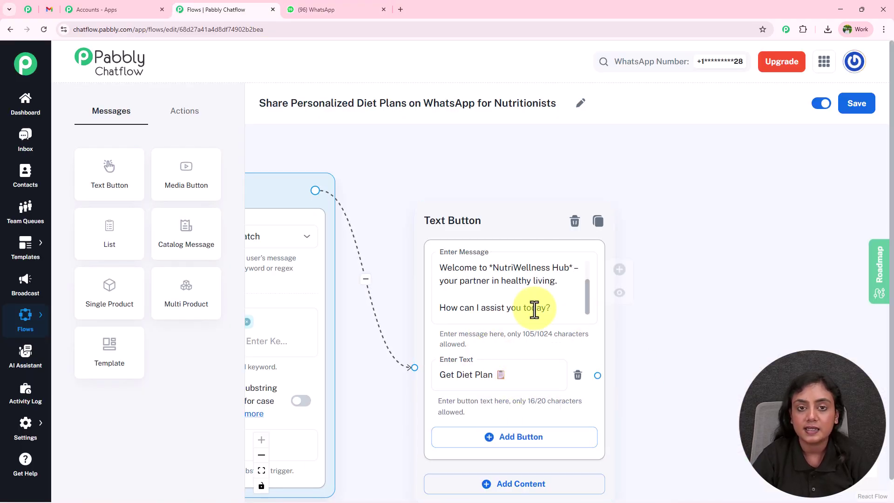
pyautogui.moveTo(488, 222); pyautogui.dragTo(475, 196)
# Step: Connect a new Text Button node to the Get Diet Plan button
pyautogui.moveTo(669, 360); pyautogui.dragTo(521, 350)
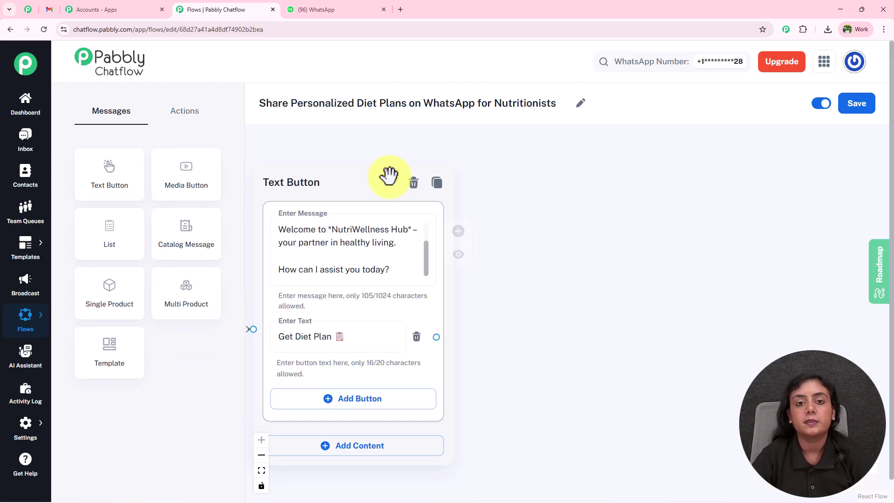
pyautogui.click(337, 13)
pyautogui.scroll(-3, 587, 371)
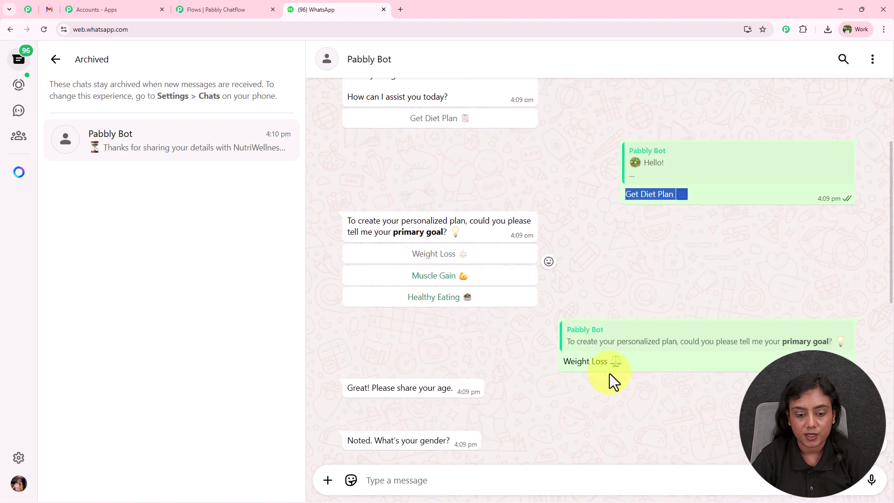
pyautogui.moveTo(333, 214); pyautogui.dragTo(464, 227)
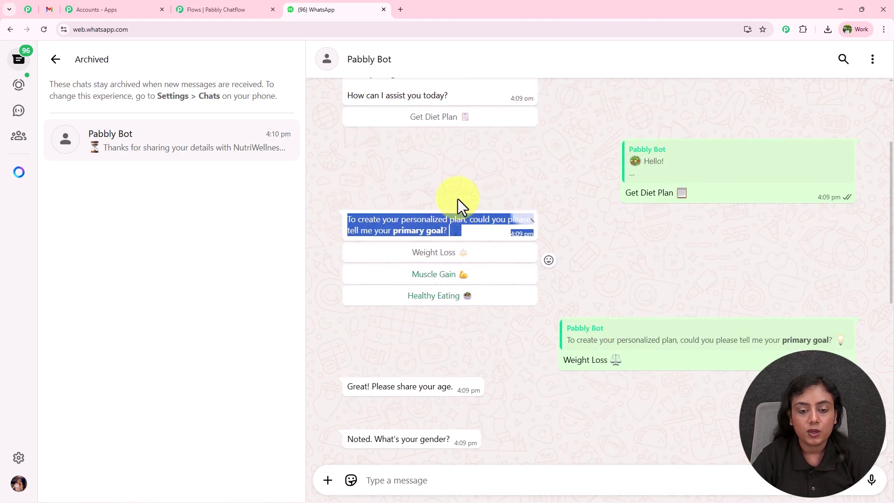
pyautogui.click(447, 171)
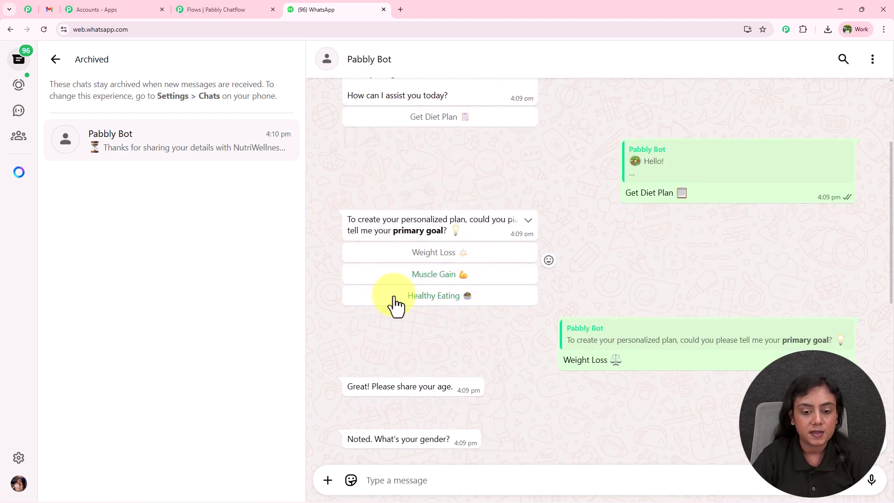
pyautogui.click(223, 10)
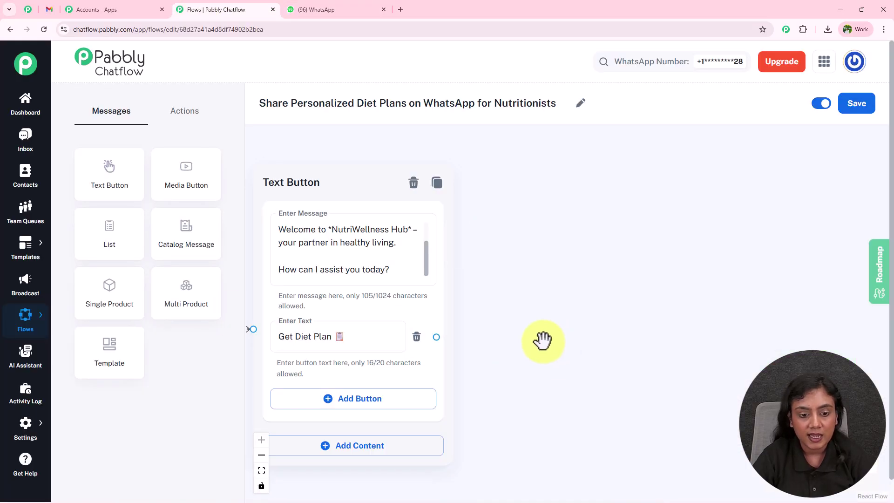
pyautogui.moveTo(497, 332); pyautogui.dragTo(443, 333)
pyautogui.moveTo(364, 338); pyautogui.dragTo(537, 196)
pyautogui.click(567, 227)
# Step: Paste the primary-goal question into the new node and bold 'primary goal' with asterisks
pyautogui.click(444, 261)
pyautogui.click(326, 8)
pyautogui.tripleClick(407, 230)
pyautogui.moveTo(407, 229); pyautogui.dragTo(339, 189)
pyautogui.hotkey('ctrl', 'c')
pyautogui.click(246, 8)
pyautogui.hotkey('ctrl', 'v')
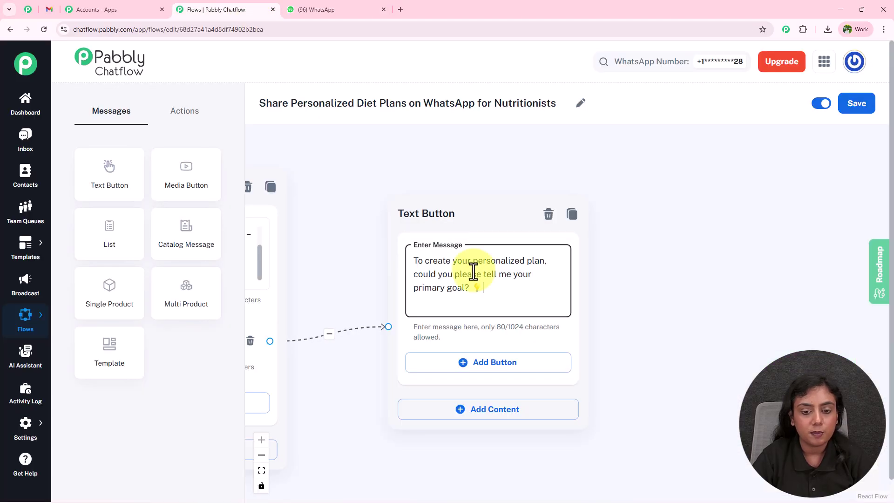
pyautogui.click(465, 289)
pyautogui.write('*')
pyautogui.click(414, 288)
pyautogui.write('*')
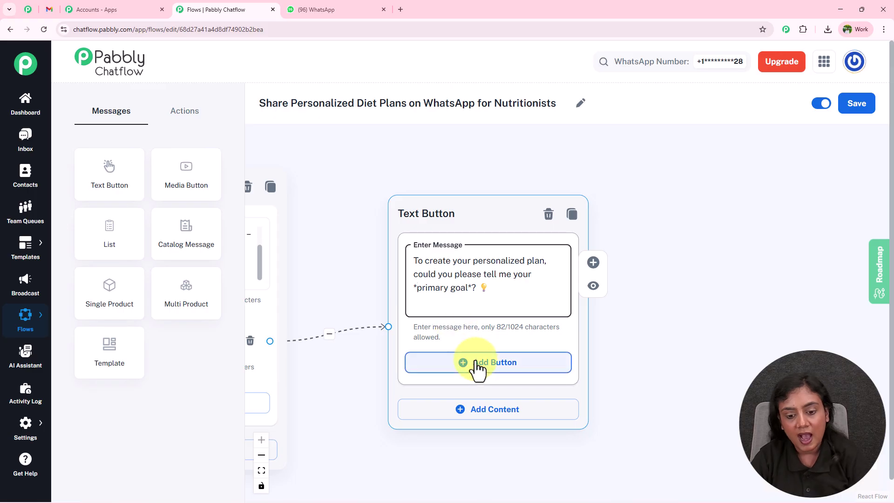
# Step: Add three answer buttons: Weight Loss, Muscle Gain and Healthy Eating
pyautogui.click(479, 368)
pyautogui.scroll(-3, 587, 354)
pyautogui.click(554, 319)
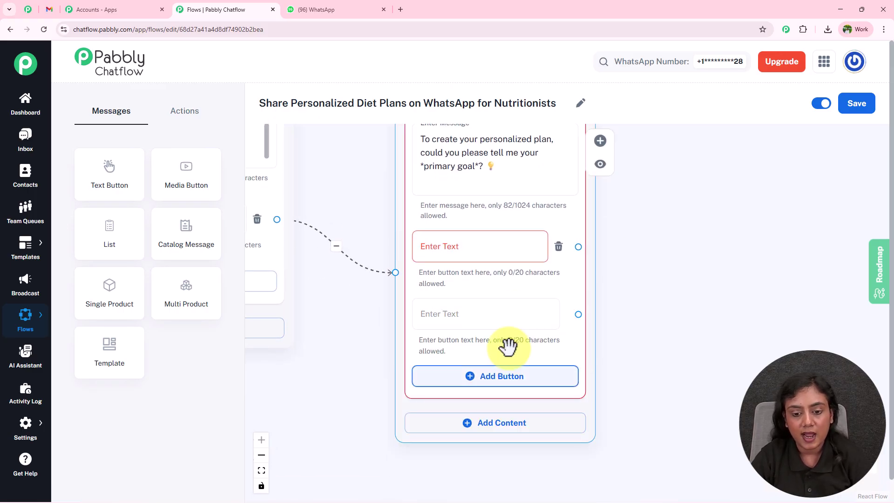
pyautogui.click(509, 377)
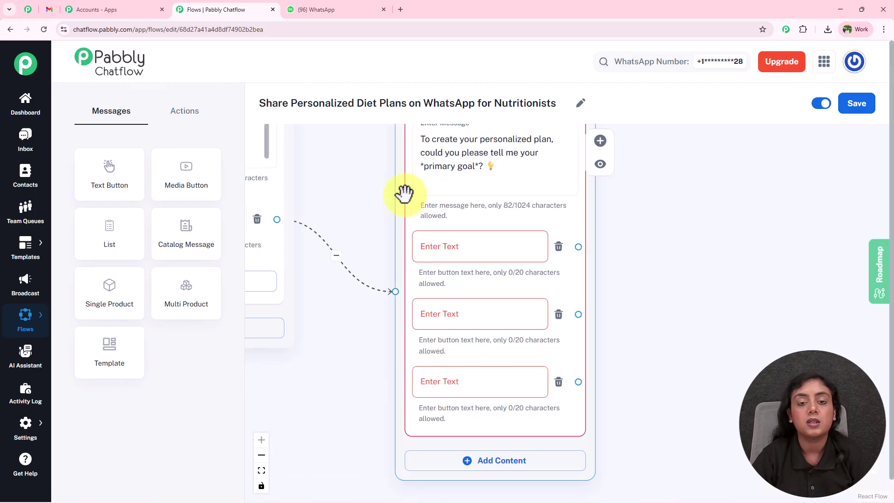
pyautogui.click(300, 3)
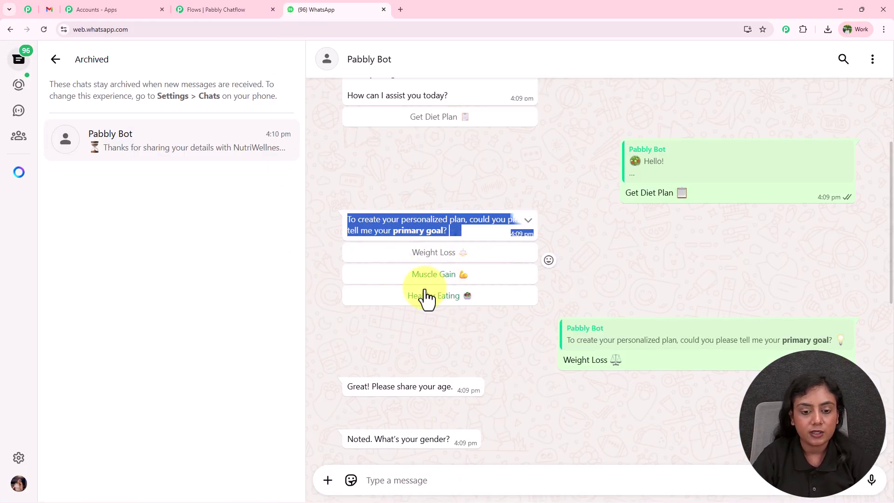
pyautogui.click(226, 9)
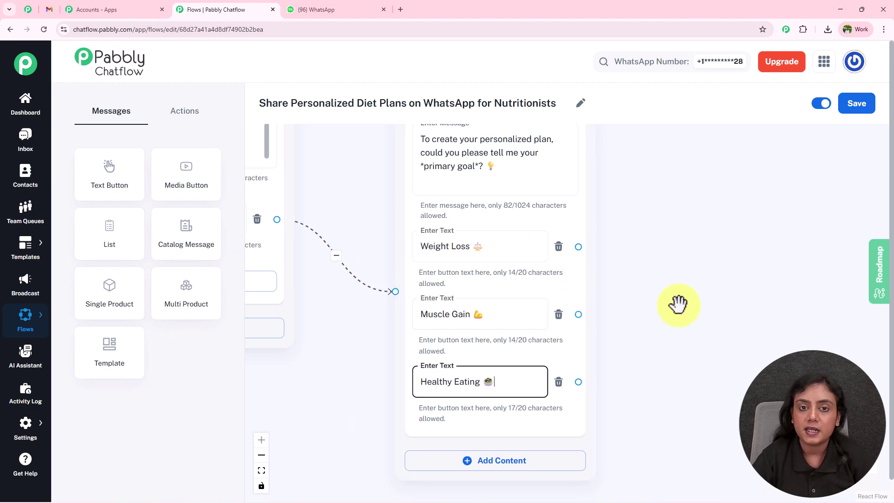
pyautogui.scroll(-2, 678, 305)
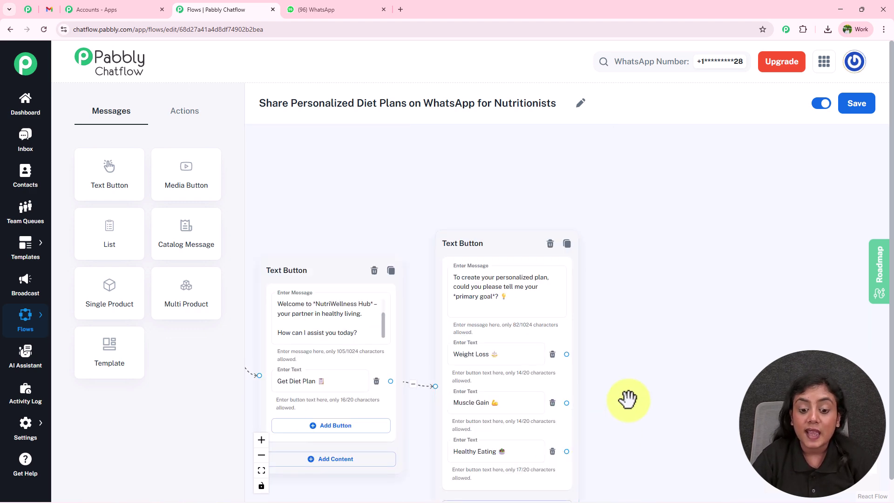
pyautogui.scroll(2, 629, 400)
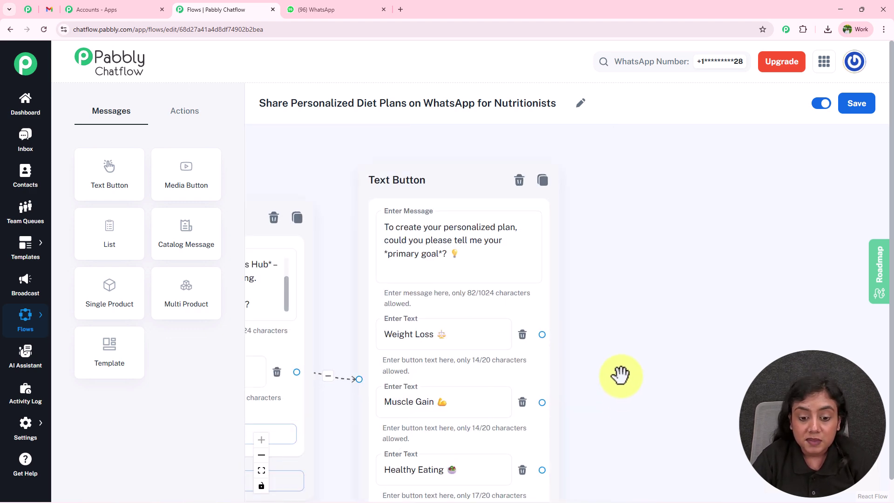
pyautogui.moveTo(620, 383); pyautogui.dragTo(618, 289)
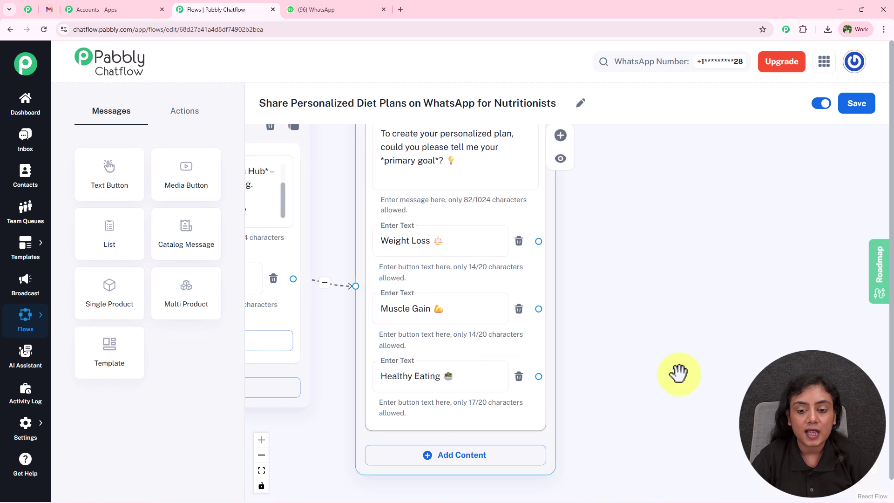
# Step: Add a Set Custom Field node linked to the Weight Loss button, targeting diet_goal
pyautogui.moveTo(652, 353); pyautogui.dragTo(582, 352)
pyautogui.click(204, 122)
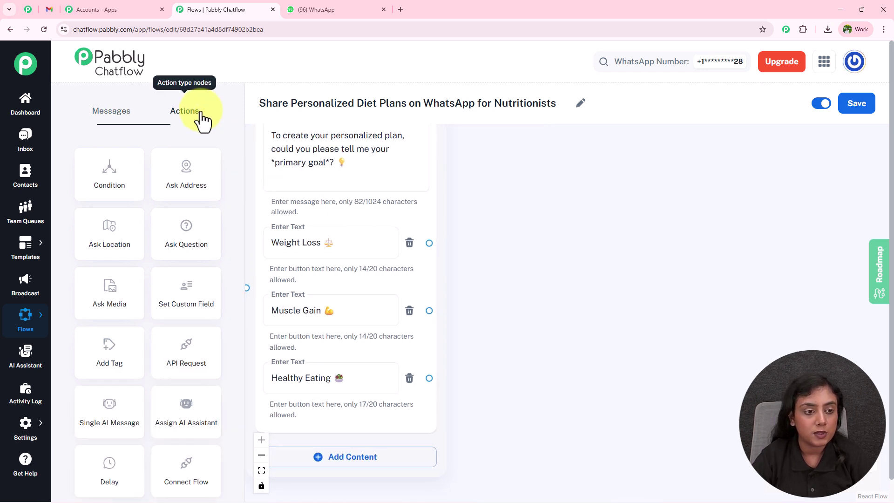
pyautogui.moveTo(176, 291); pyautogui.dragTo(592, 163)
pyautogui.moveTo(427, 242); pyautogui.dragTo(555, 279)
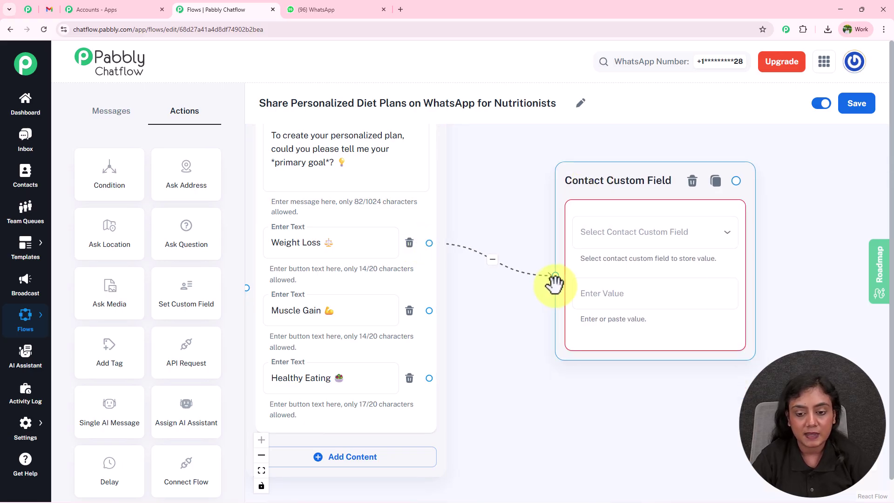
pyautogui.click(643, 239)
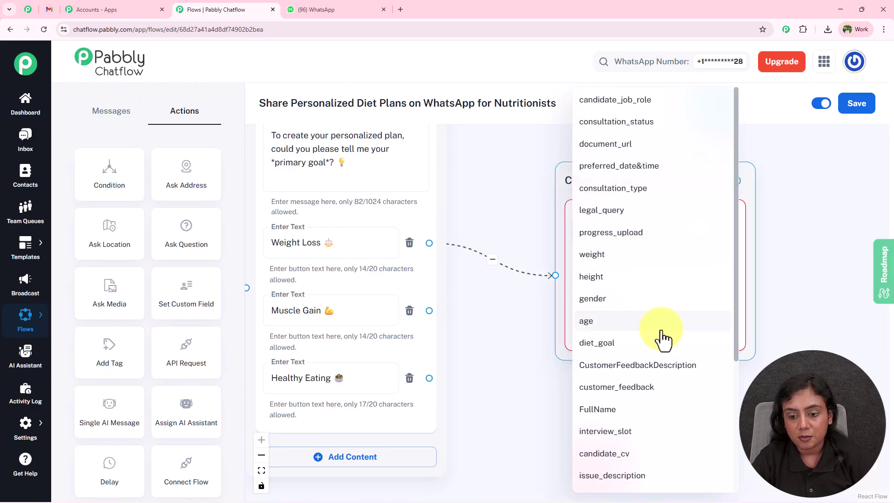
pyautogui.click(642, 343)
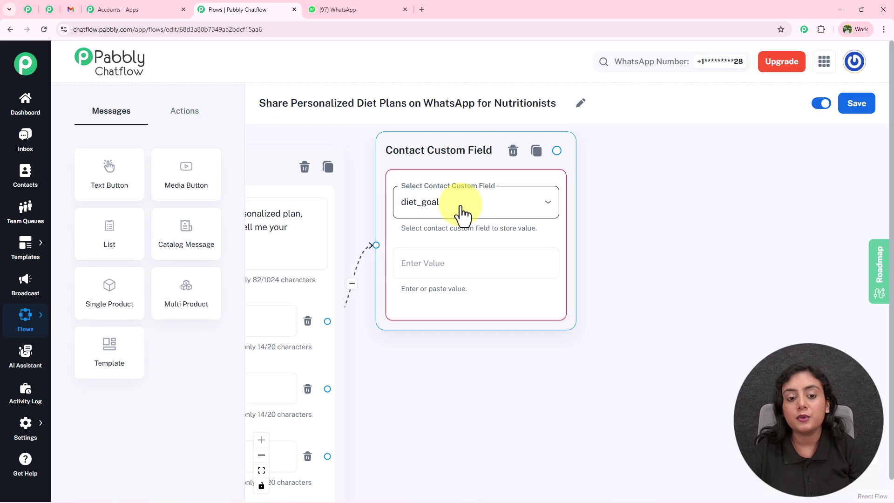
# Step: Enter 'Weight Loss' as the value saved to diet_goal
pyautogui.moveTo(622, 358); pyautogui.dragTo(780, 333)
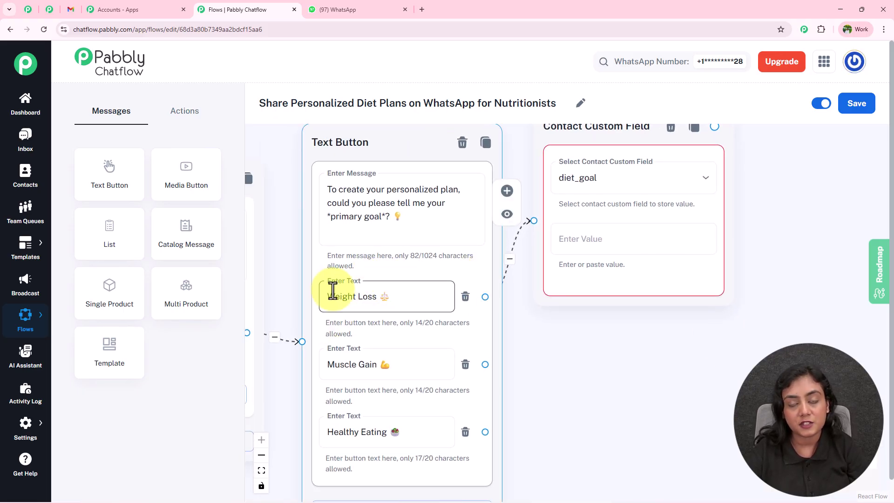
pyautogui.moveTo(673, 344); pyautogui.dragTo(562, 340)
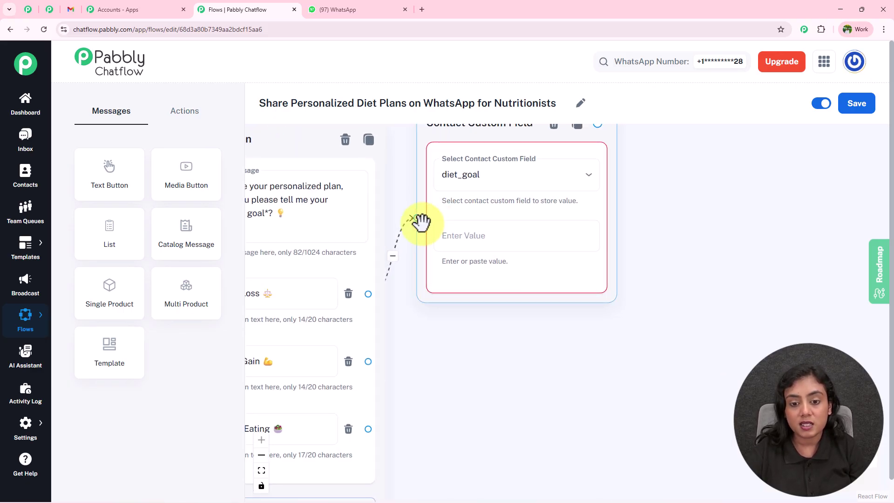
pyautogui.moveTo(504, 341); pyautogui.dragTo(570, 336)
pyautogui.moveTo(326, 289); pyautogui.dragTo(277, 287)
pyautogui.hotkey('ctrl', 'c')
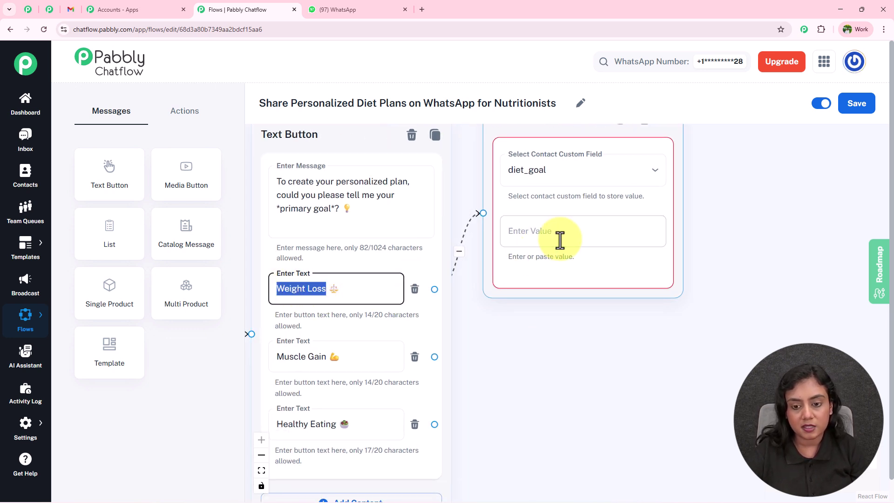
pyautogui.click(560, 239)
pyautogui.hotkey('ctrl', 'v')
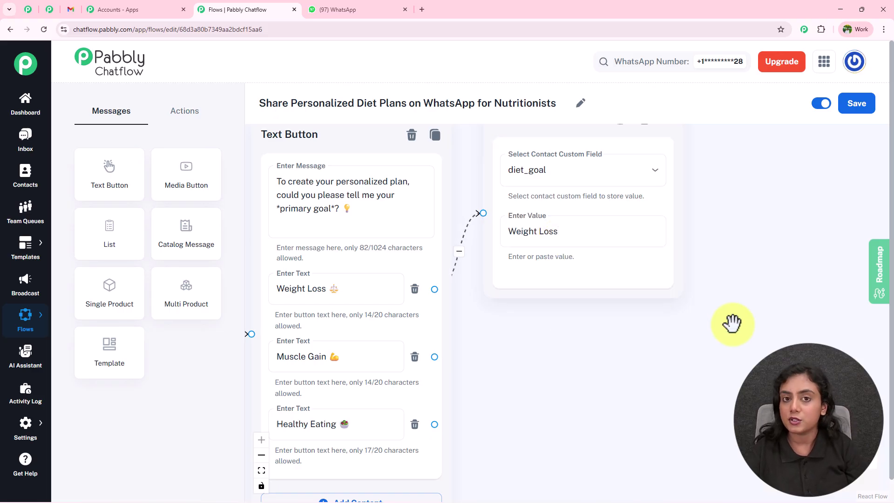
pyautogui.moveTo(635, 378); pyautogui.dragTo(605, 415)
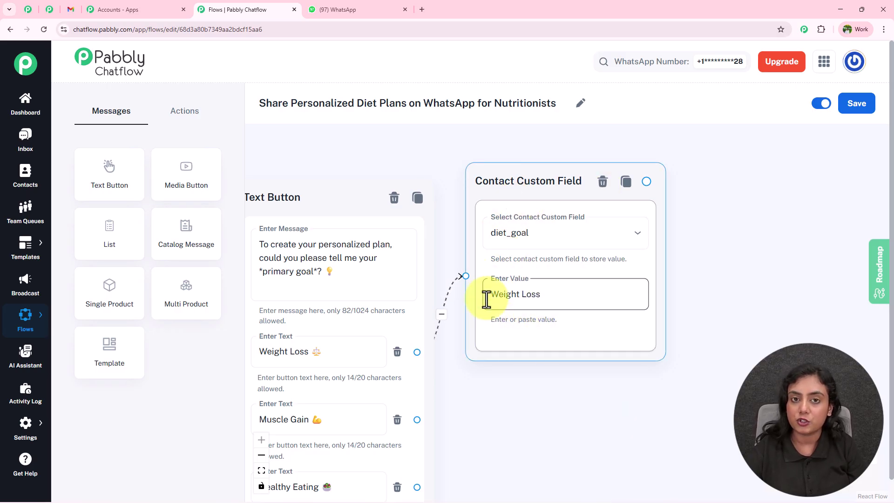
pyautogui.moveTo(547, 431); pyautogui.dragTo(493, 270)
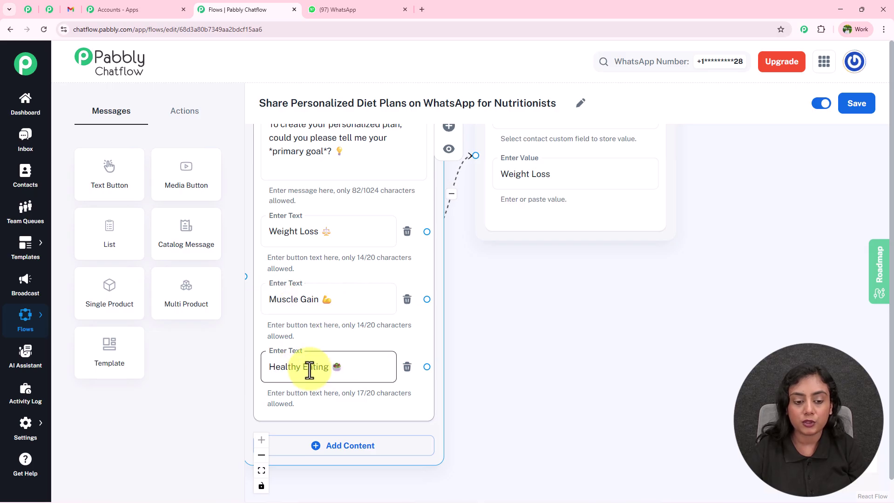
pyautogui.click(612, 356)
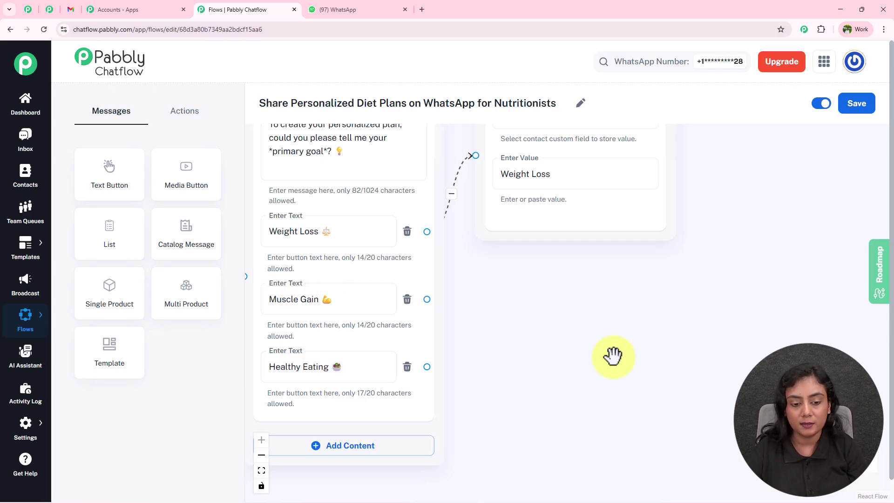
# Step: Scroll the canvas down and bring up the Actions node list
pyautogui.scroll(-2, 714, 259)
pyautogui.scroll(-2, 602, 331)
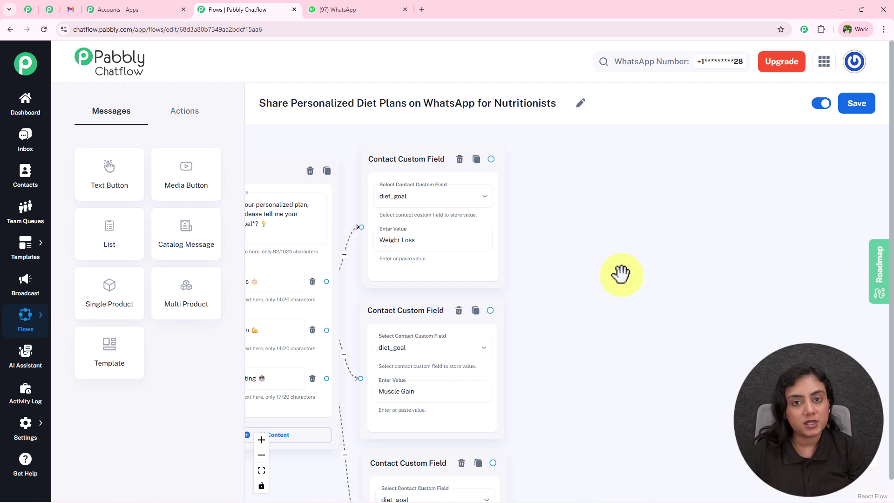
pyautogui.click(201, 122)
# Step: Add a Question node after the Weight Loss node and paste in the age question
pyautogui.scroll(-1, 200, 261)
pyautogui.moveTo(188, 205); pyautogui.dragTo(567, 208)
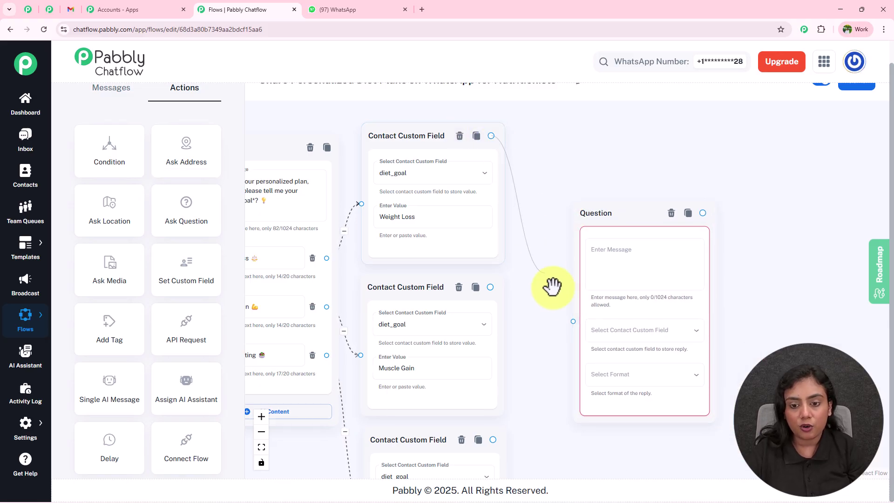
pyautogui.moveTo(493, 136); pyautogui.dragTo(574, 321)
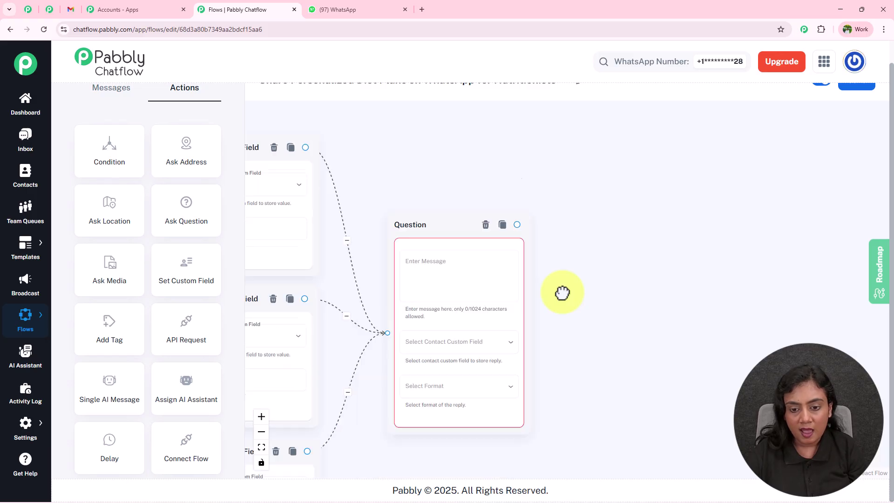
pyautogui.click(425, 270)
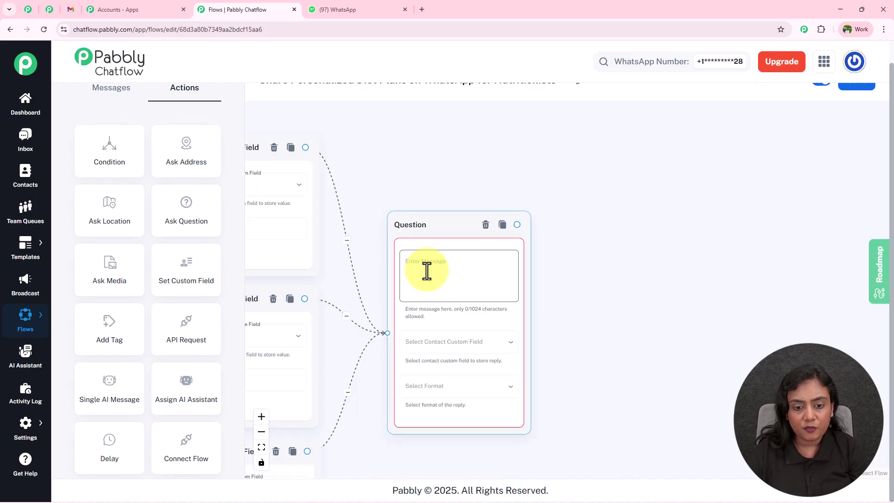
pyautogui.click(326, 8)
pyautogui.scroll(4, 545, 242)
pyautogui.scroll(3, 546, 237)
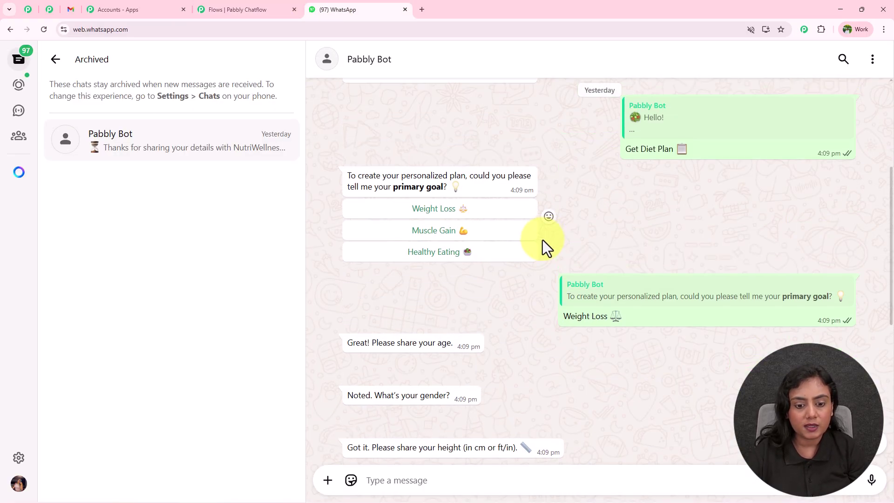
pyautogui.moveTo(348, 342); pyautogui.dragTo(465, 343)
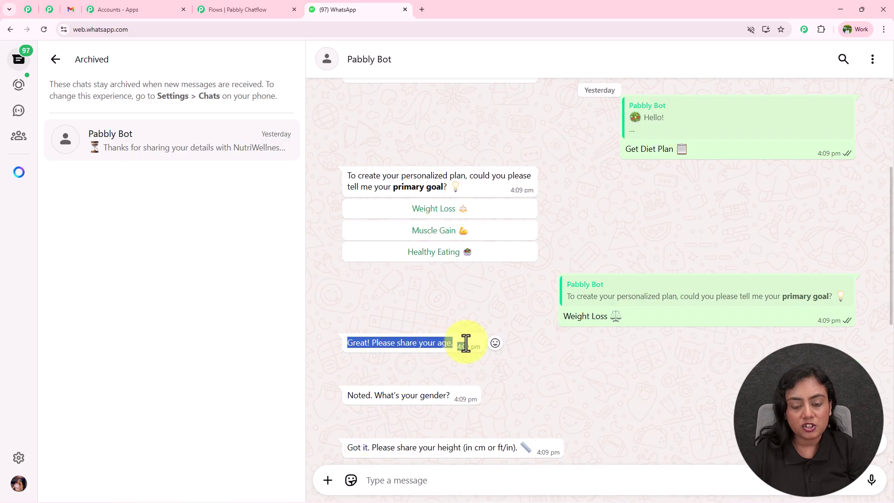
pyautogui.hotkey('ctrl', 'c')
pyautogui.click(225, 9)
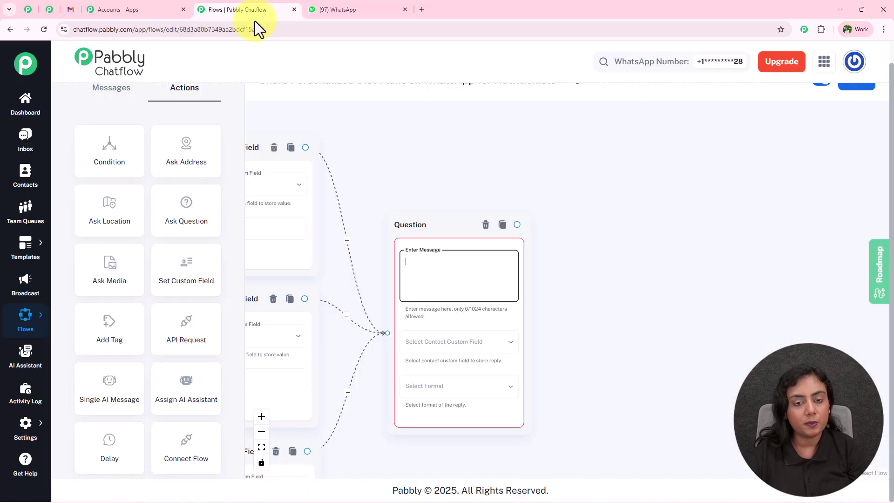
pyautogui.hotkey('ctrl', 'v')
# Step: Save the reply to the age field and accept any reply format
pyautogui.moveTo(615, 331); pyautogui.dragTo(644, 263)
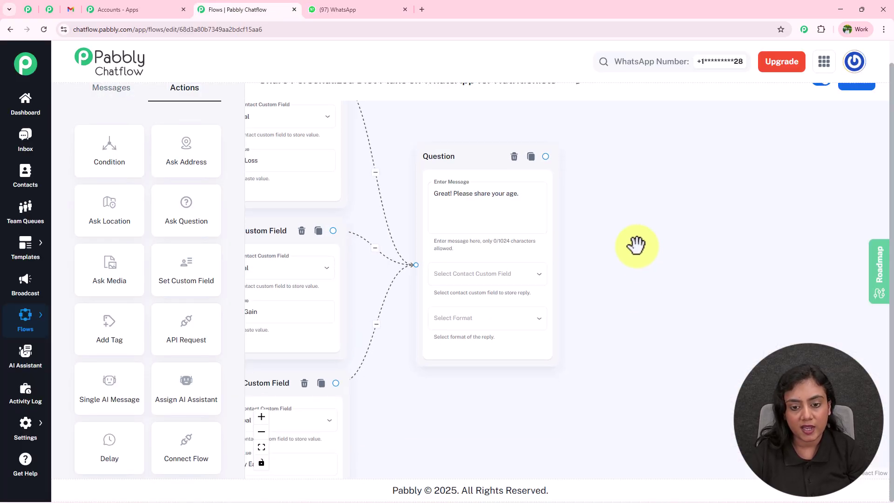
pyautogui.click(506, 277)
pyautogui.click(468, 395)
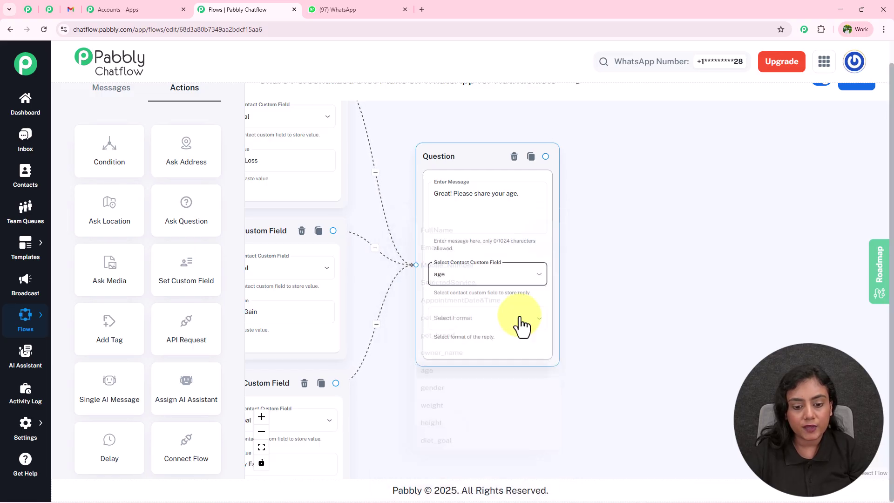
pyautogui.moveTo(656, 339); pyautogui.dragTo(659, 279)
pyautogui.click(457, 258)
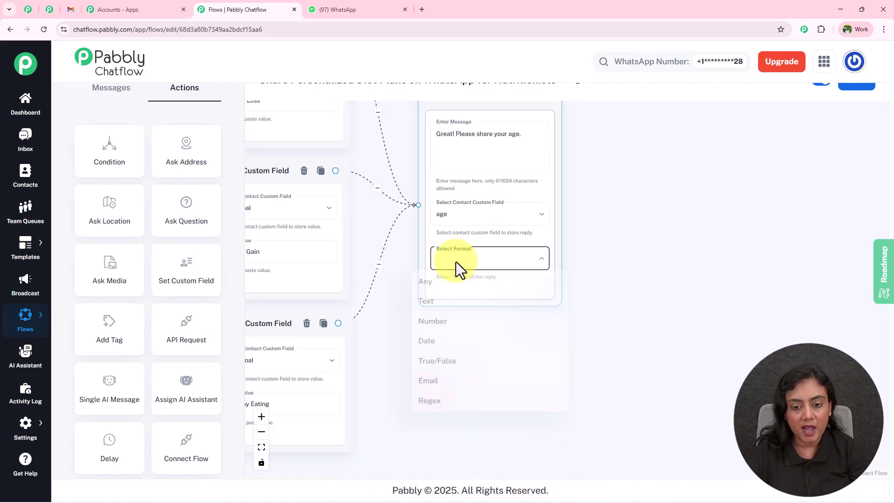
pyautogui.click(454, 283)
# Step: Drag another Ask Question step onto the canvas for the next question
pyautogui.moveTo(593, 247); pyautogui.dragTo(579, 316)
pyautogui.click(475, 211)
pyautogui.click(326, 9)
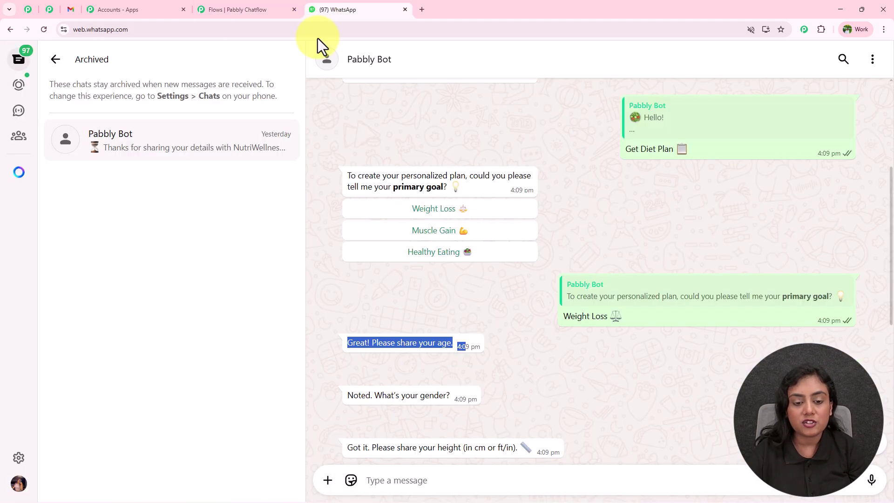
pyautogui.scroll(-4, 536, 302)
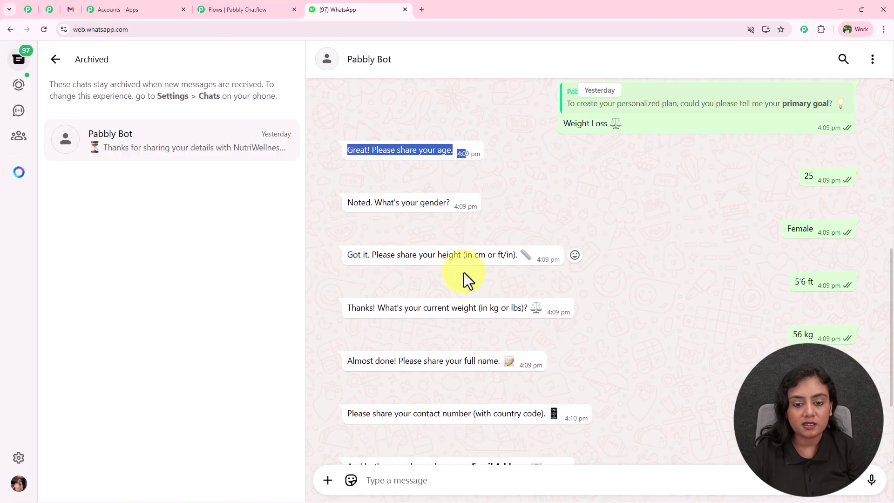
pyautogui.scroll(-2, 489, 256)
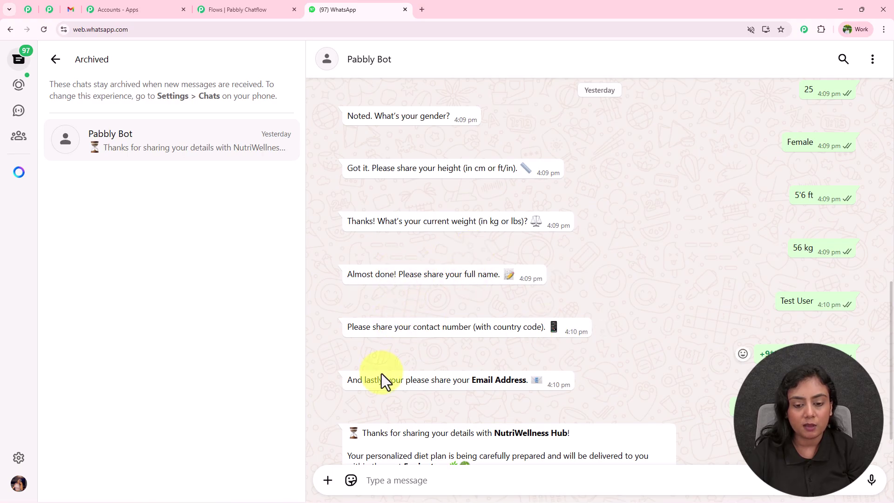
pyautogui.click(206, 13)
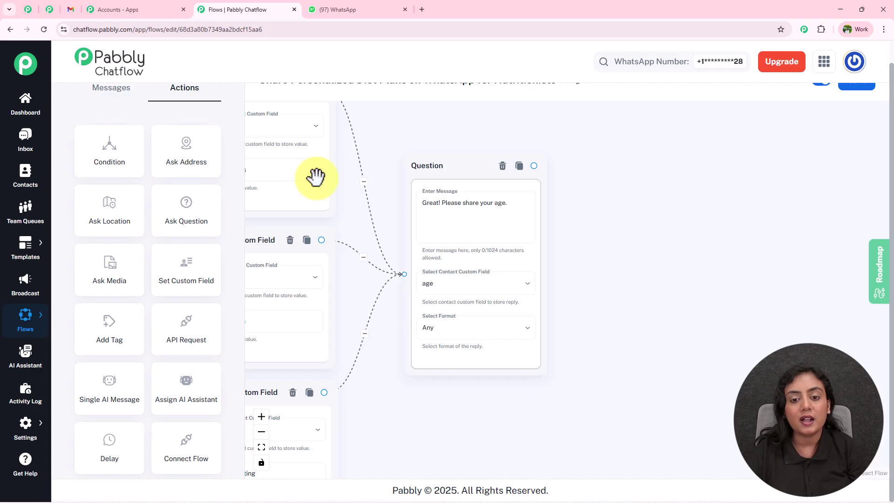
pyautogui.moveTo(215, 199); pyautogui.dragTo(633, 216)
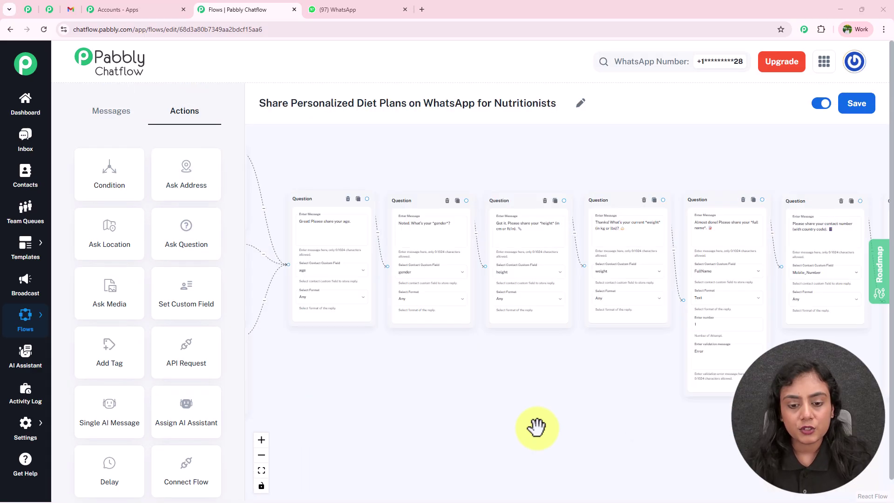
pyautogui.moveTo(533, 407); pyautogui.dragTo(450, 388)
pyautogui.scroll(4, 474, 382)
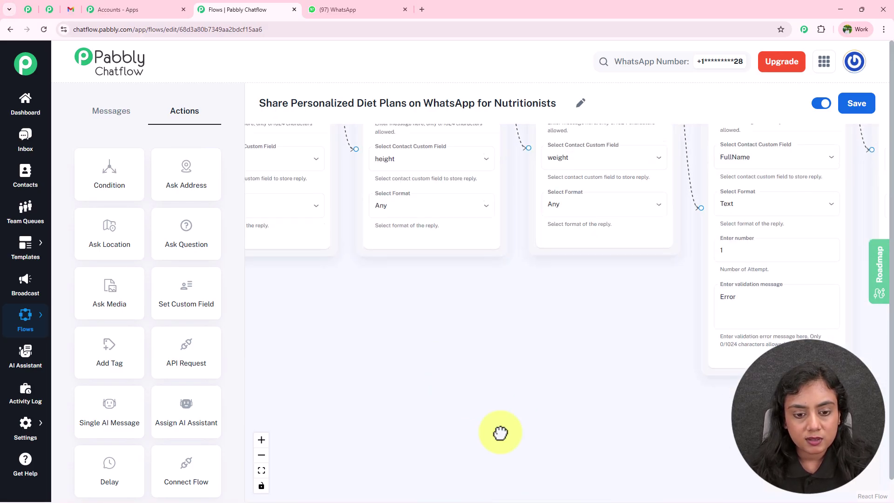
pyautogui.moveTo(408, 332); pyautogui.dragTo(590, 456)
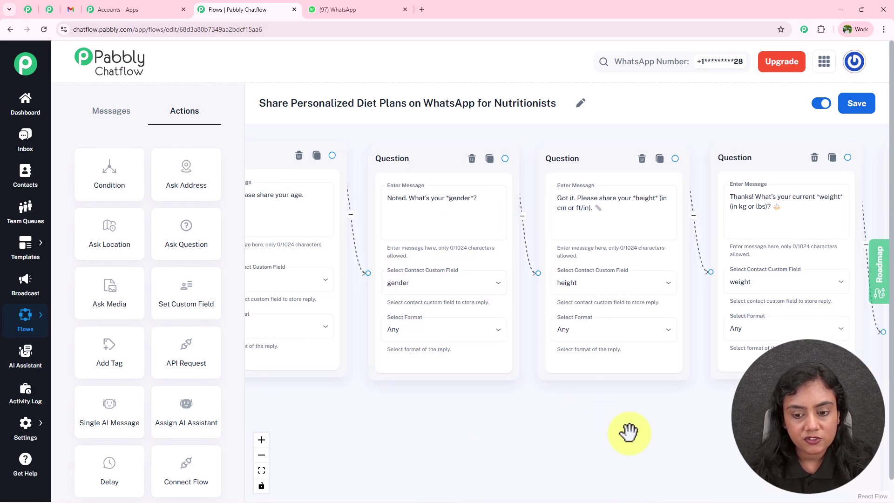
pyautogui.moveTo(672, 309); pyautogui.dragTo(415, 306)
pyautogui.moveTo(561, 413); pyautogui.dragTo(335, 399)
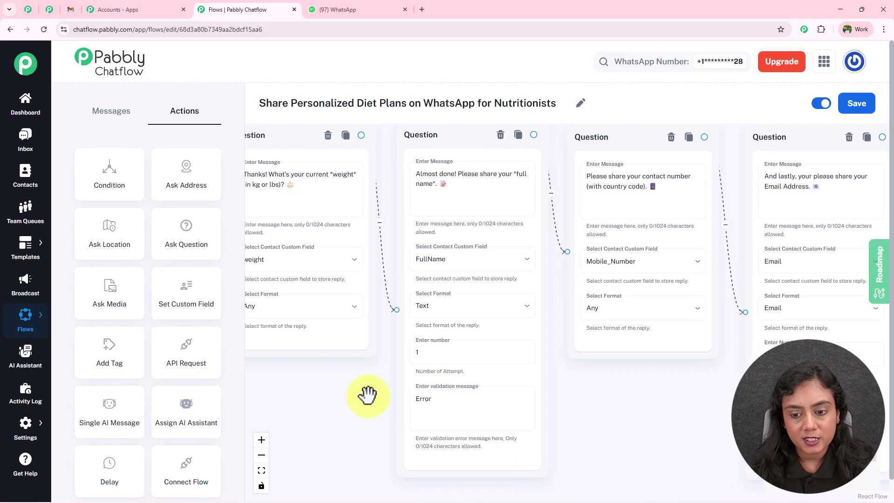
pyautogui.click(621, 247)
pyautogui.moveTo(739, 414); pyautogui.dragTo(515, 423)
pyautogui.click(592, 370)
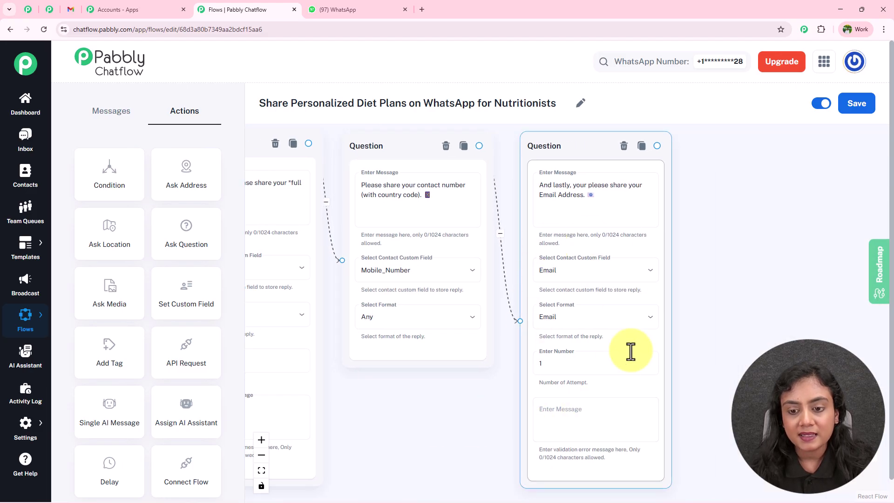
pyautogui.click(714, 347)
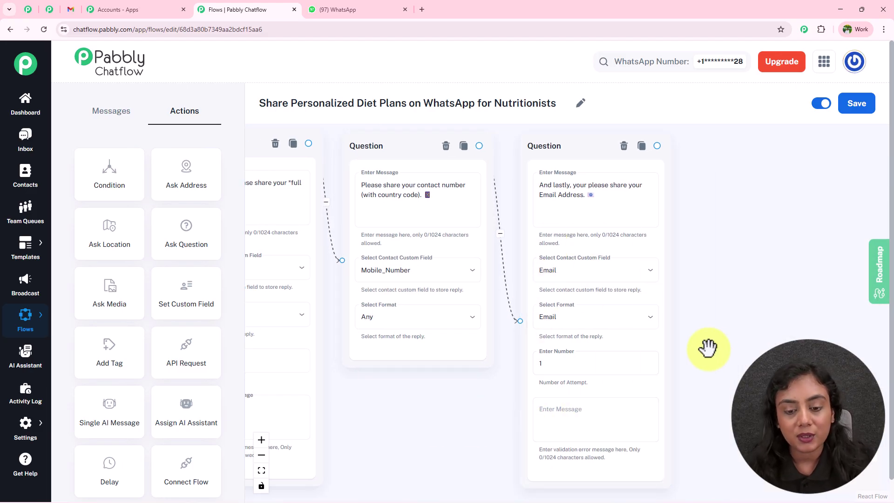
pyautogui.moveTo(712, 339); pyautogui.dragTo(841, 333)
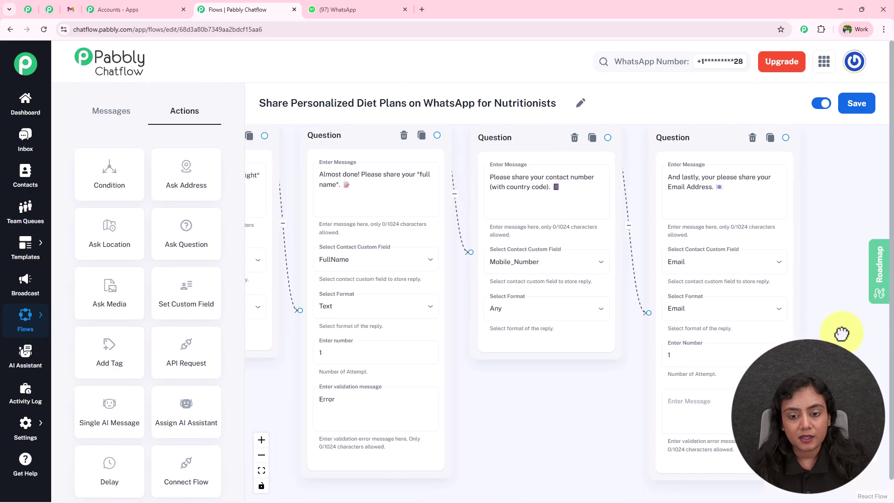
pyautogui.scroll(-5, 518, 422)
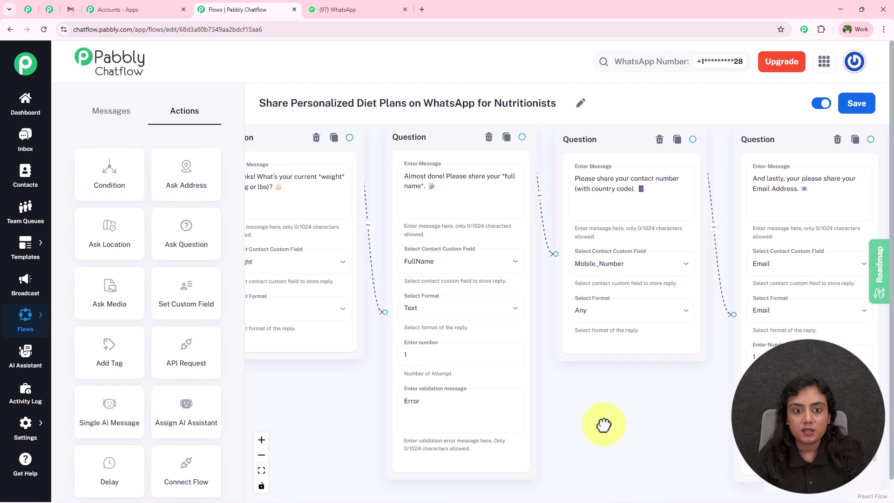
pyautogui.hscroll(-5, 535, 417)
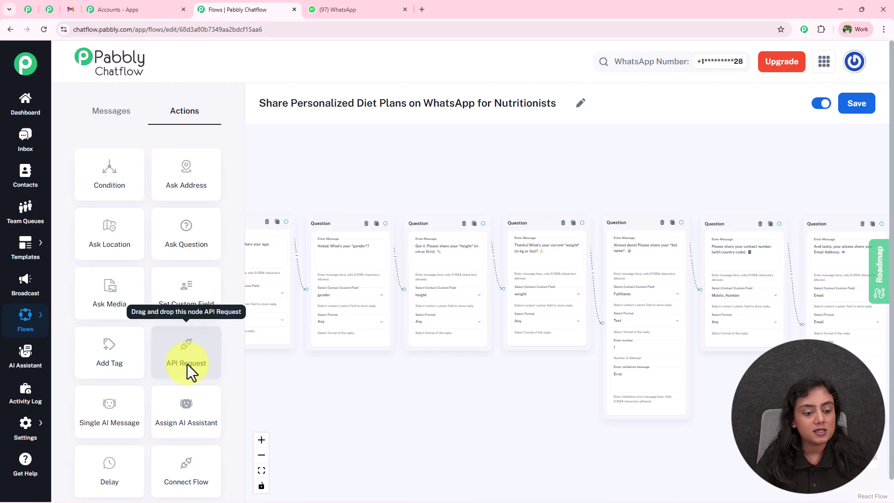
# Step: Drop an API Request node beside the Email question and connect the Email question to it
pyautogui.moveTo(479, 385); pyautogui.dragTo(287, 378)
pyautogui.moveTo(185, 374); pyautogui.dragTo(626, 259)
pyautogui.scroll(5, 626, 259)
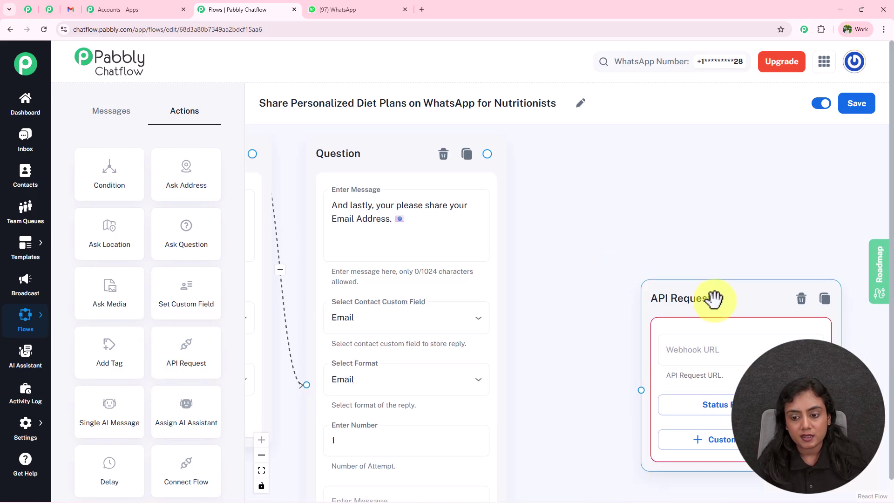
pyautogui.moveTo(713, 299); pyautogui.dragTo(644, 225)
pyautogui.moveTo(487, 154); pyautogui.dragTo(576, 317)
pyautogui.moveTo(628, 166); pyautogui.dragTo(431, 158)
pyautogui.click(446, 265)
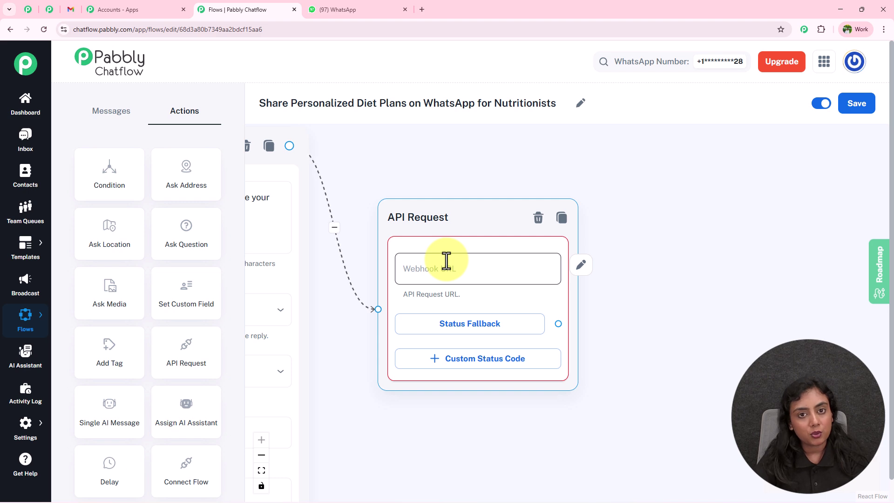
# Step: Open Pabbly Connect and start a new workflow with the New (Beta) builder
pyautogui.click(147, 10)
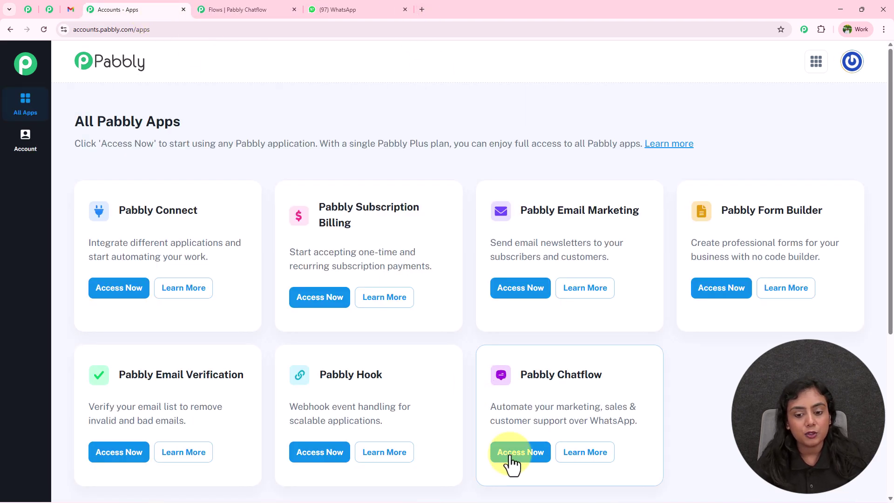
pyautogui.click(146, 289)
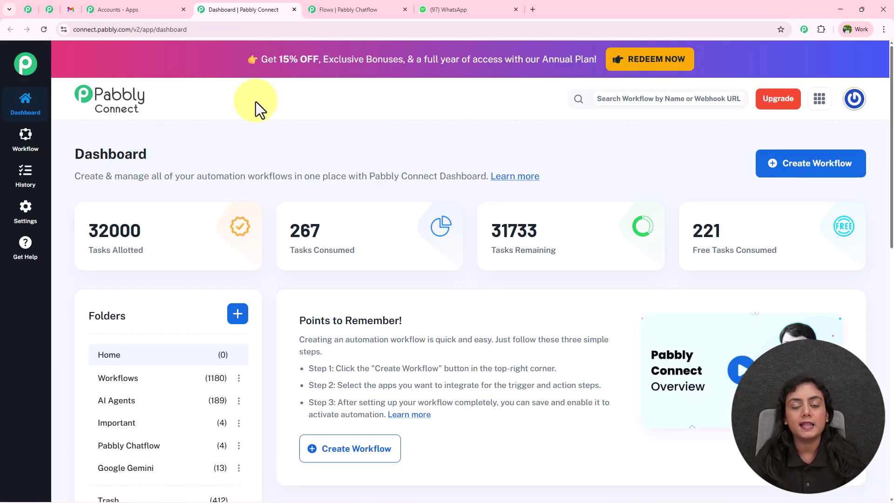
pyautogui.click(825, 172)
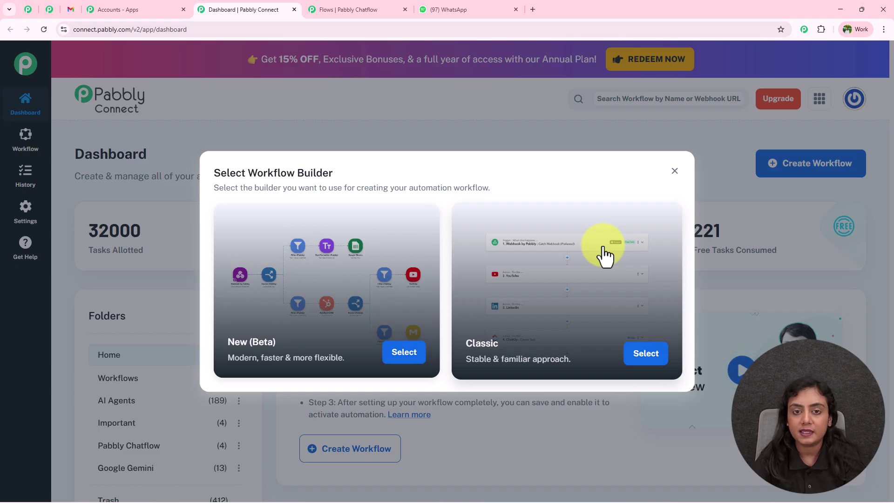
pyautogui.click(402, 357)
# Step: Name it 'Share Personalized Diet Plans on WhatsApp for Nutritionists' in the Workflows folder and create it
pyautogui.moveTo(385, 249); pyautogui.dragTo(244, 241)
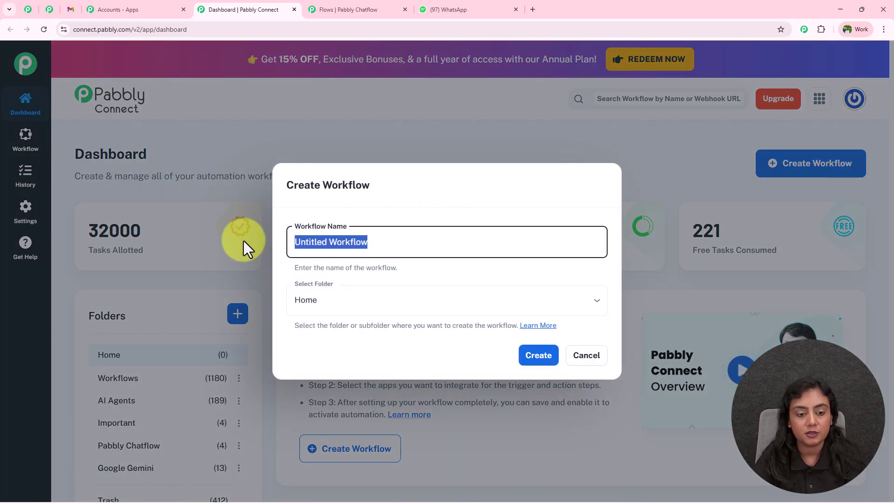
pyautogui.press('BackSpace')
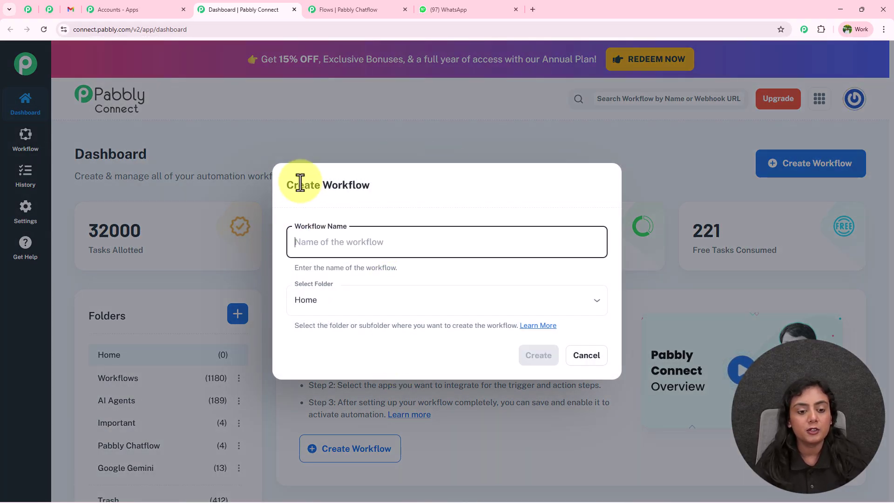
pyautogui.moveTo(299, 183)
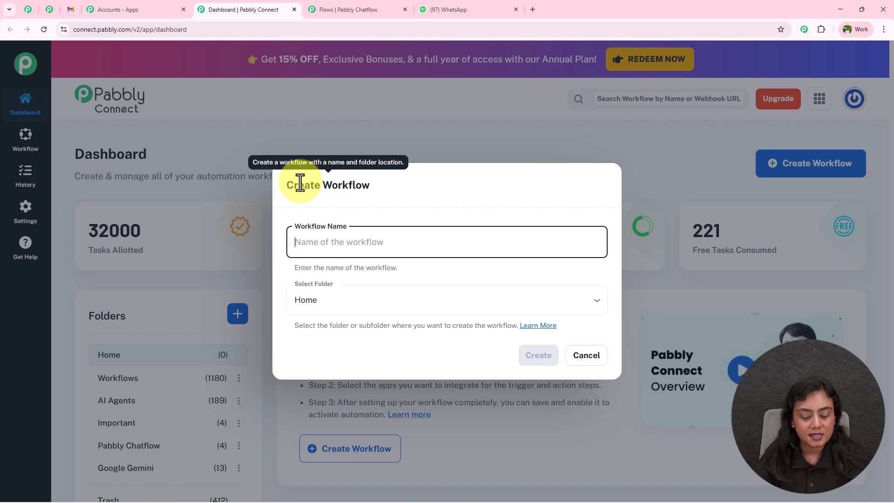
pyautogui.write('Share Personalized Diet Plans on WhatsApp for Nutritionists')
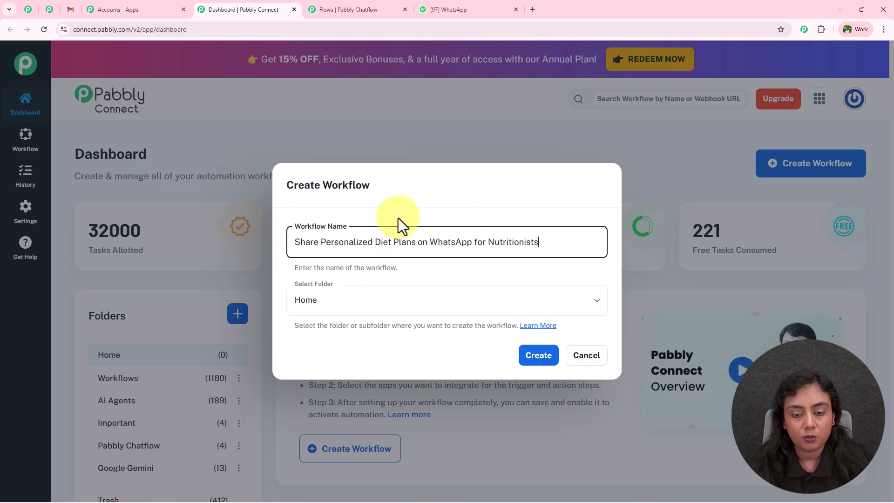
pyautogui.click(393, 301)
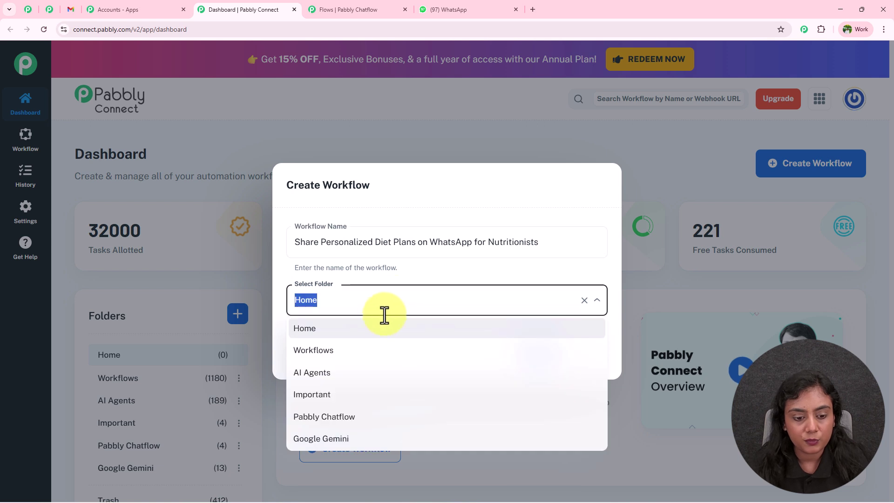
pyautogui.click(368, 353)
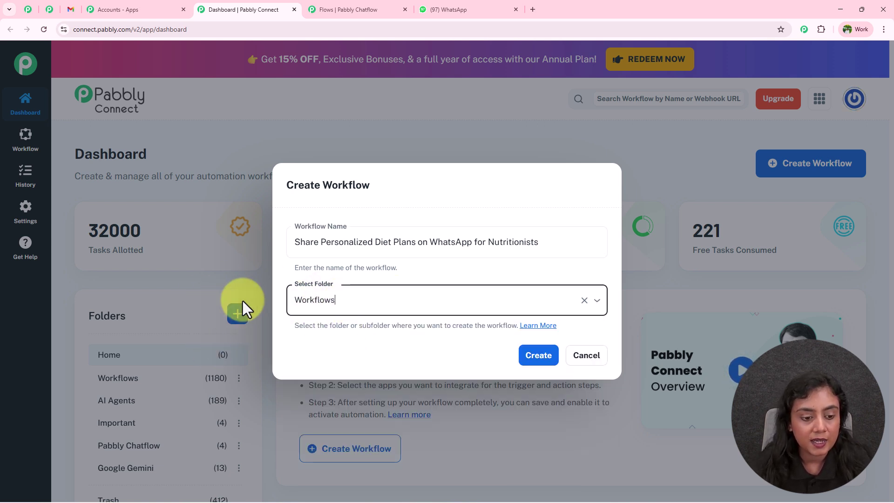
pyautogui.click(544, 356)
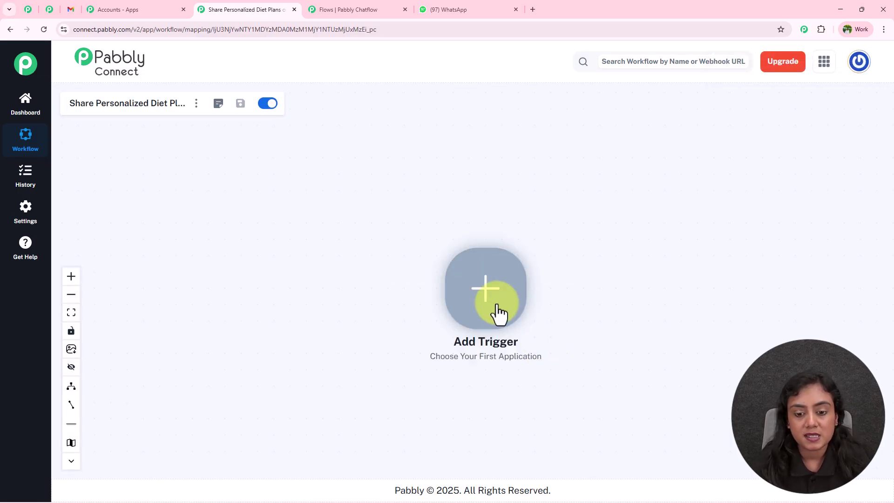
# Step: Make Pabbly Chatflow's New Message Received the trigger, connect it, and copy its webhook URL
pyautogui.click(489, 295)
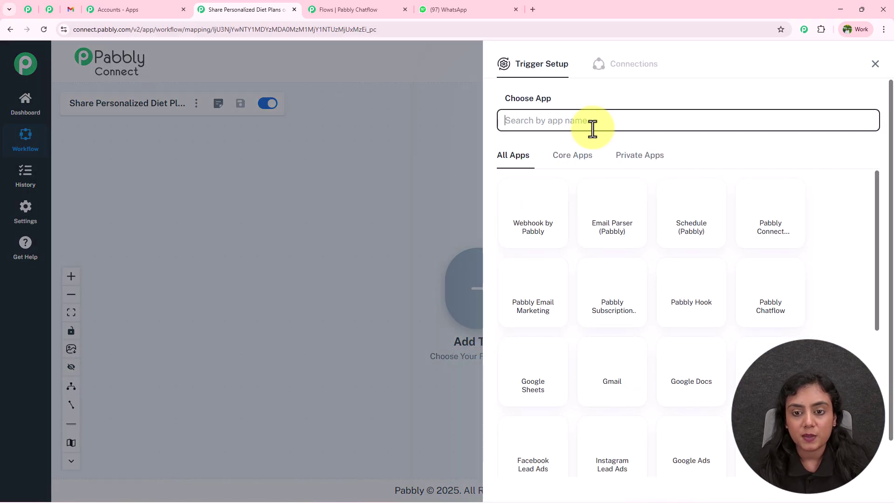
pyautogui.write('pABBLY')
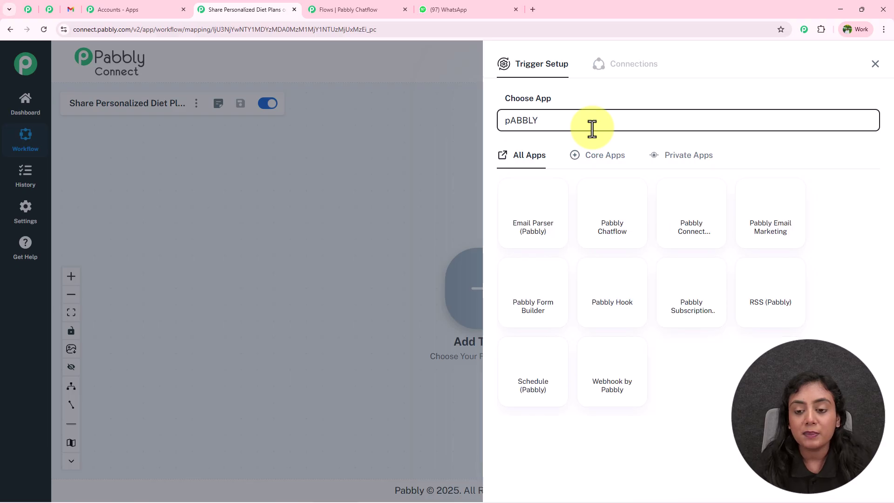
pyautogui.click(620, 219)
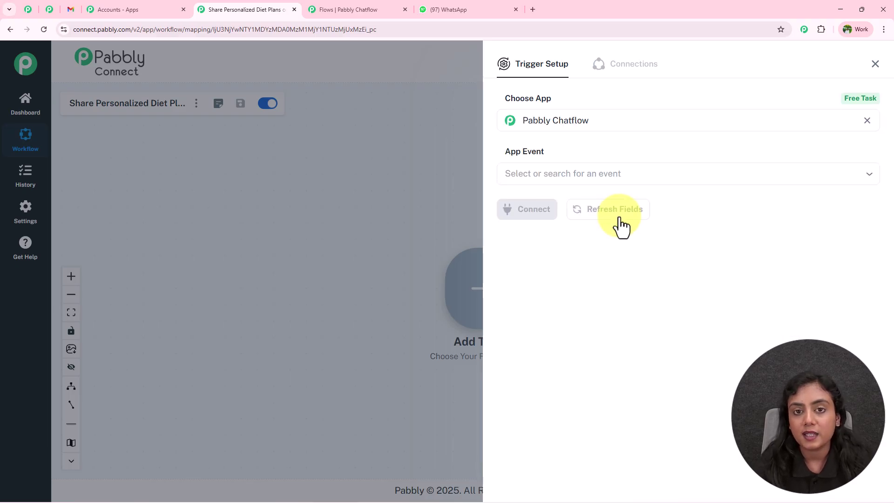
pyautogui.click(343, 10)
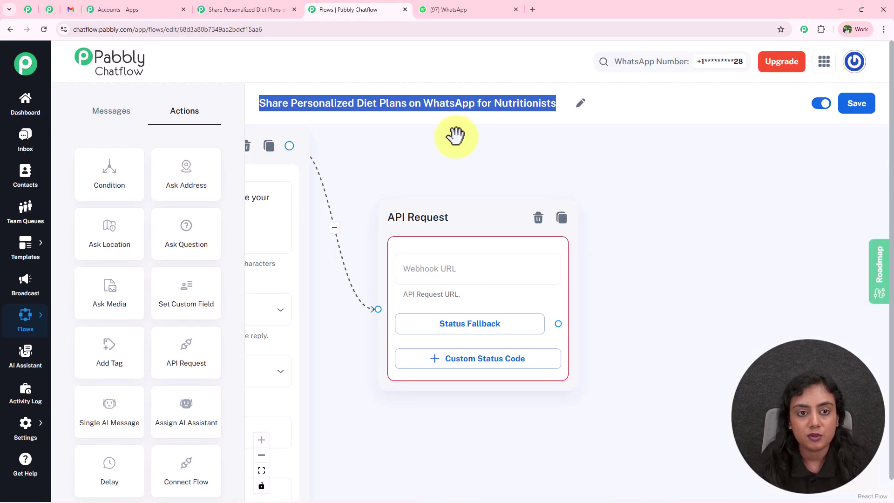
pyautogui.click(272, 8)
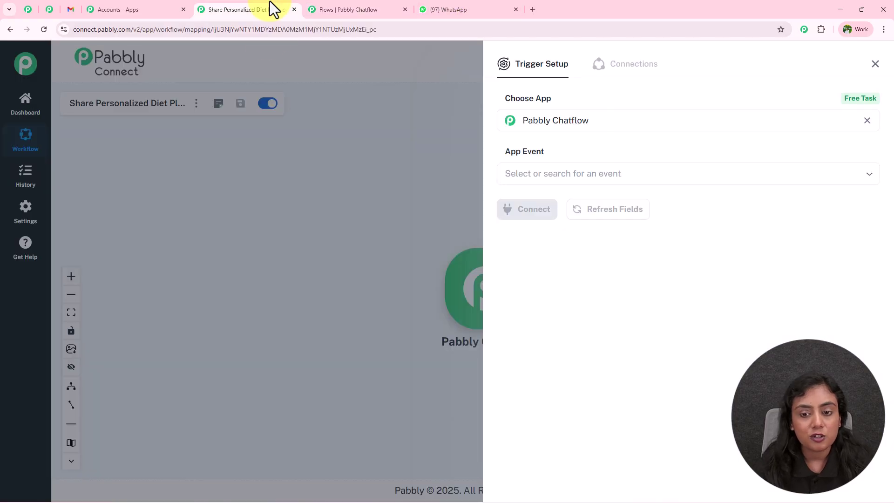
pyautogui.click(582, 174)
pyautogui.click(573, 249)
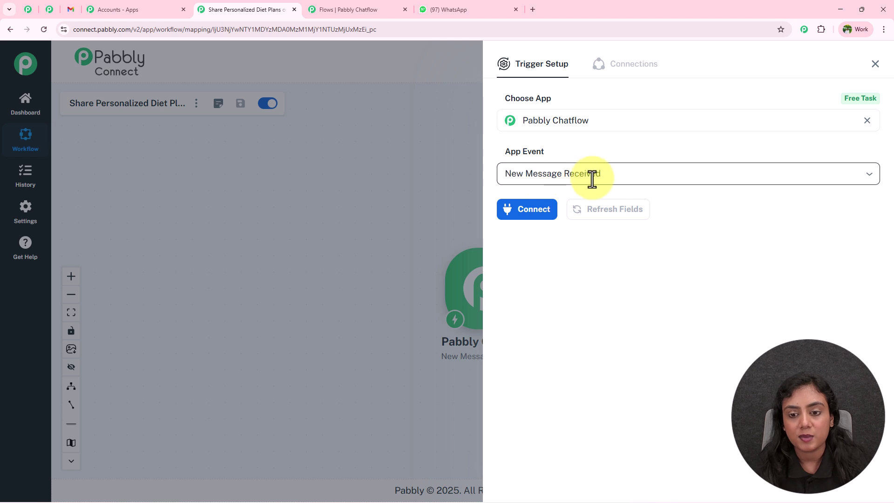
pyautogui.click(520, 215)
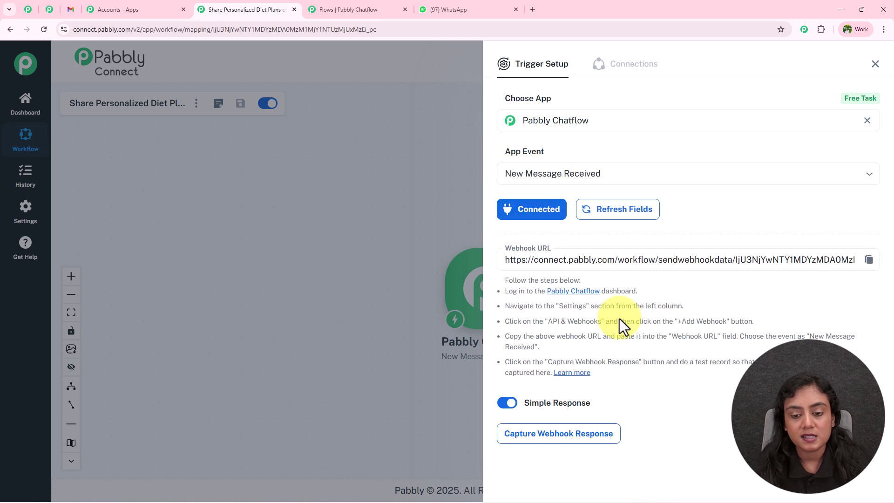
pyautogui.click(869, 260)
pyautogui.click(352, 5)
# Step: Set the API Request URL to the pasted Pabbly Connect webhook with method POST
pyautogui.click(503, 266)
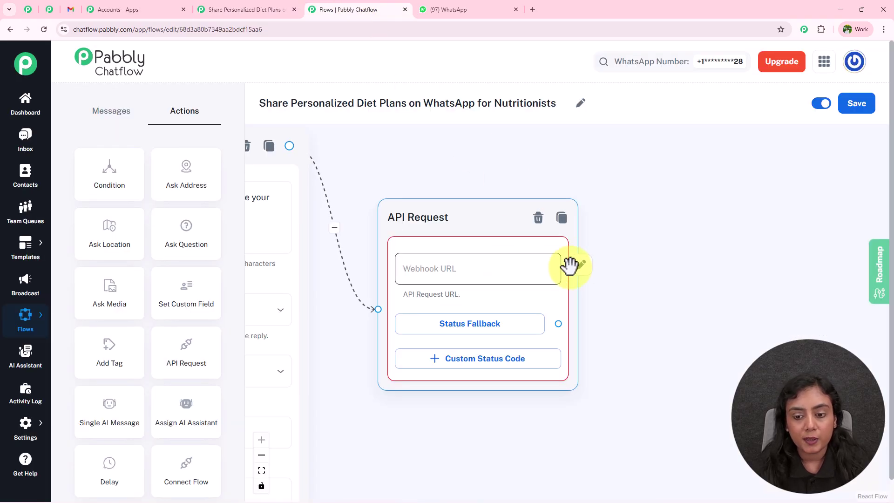
pyautogui.click(577, 259)
pyautogui.click(405, 134)
pyautogui.hotkey('ctrl', 'v')
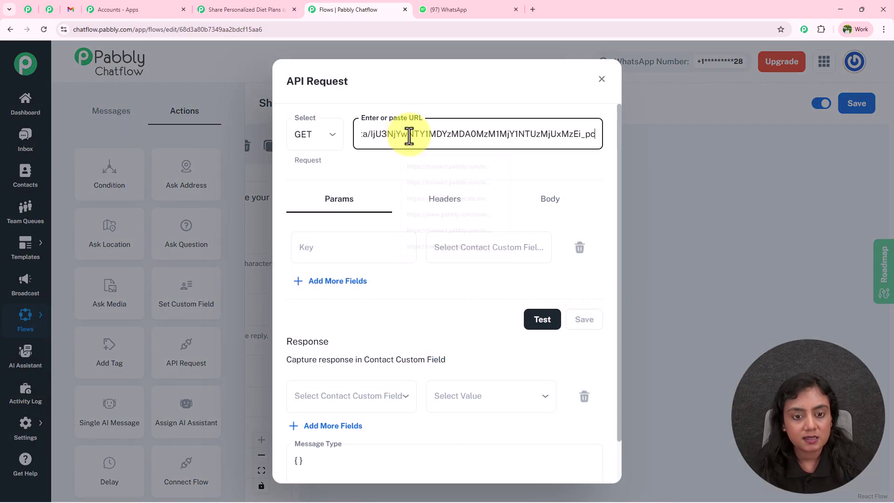
pyautogui.click(312, 140)
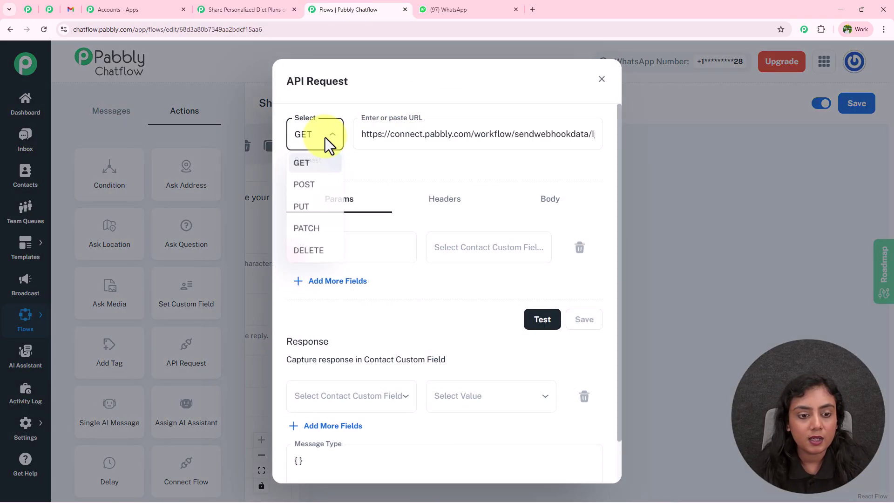
pyautogui.click(316, 184)
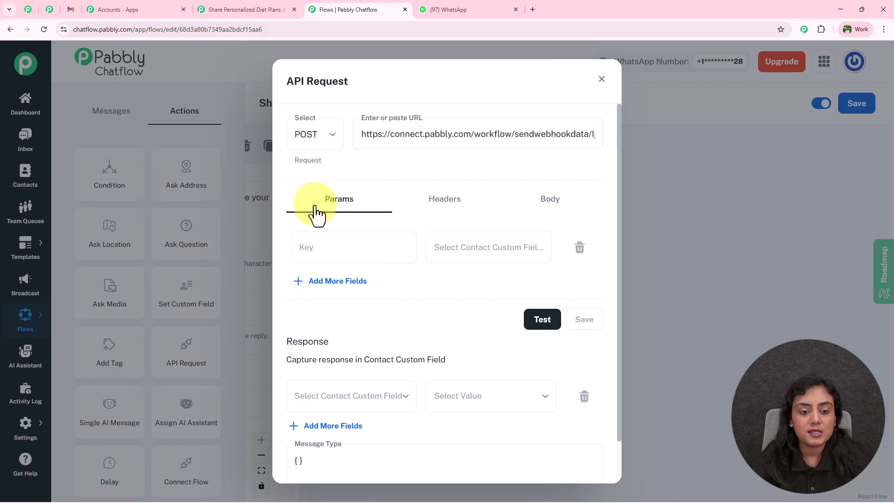
# Step: Add params FullName and Email mapped to the contact's $FullName and $Email fields
pyautogui.click(479, 253)
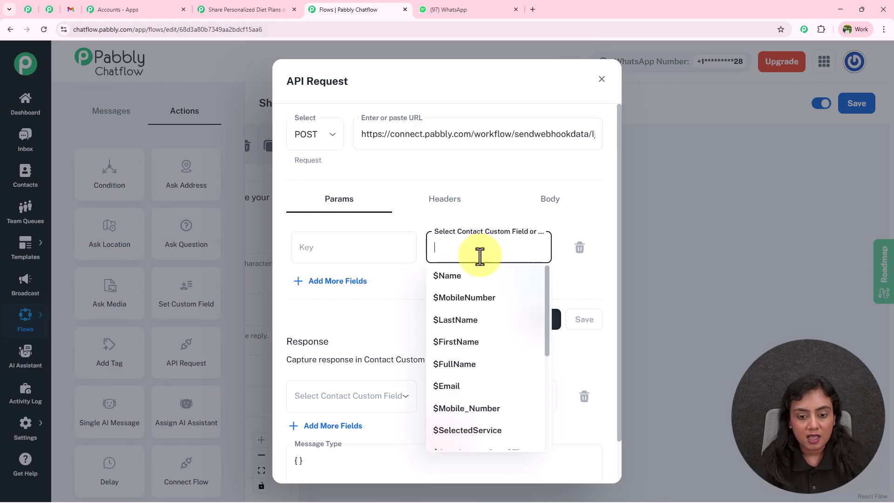
pyautogui.click(475, 368)
pyautogui.moveTo(441, 248); pyautogui.dragTo(507, 253)
pyautogui.click(326, 247)
pyautogui.hotkey('ctrl', 'v')
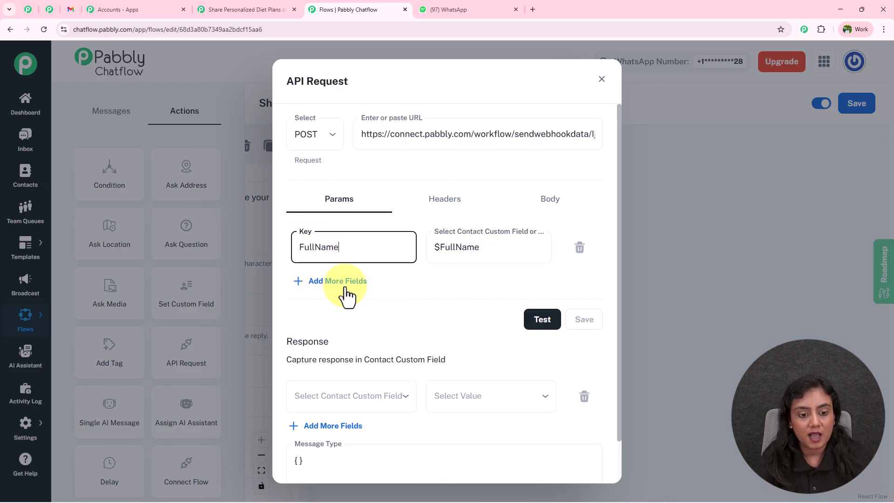
pyautogui.click(339, 282)
pyautogui.click(459, 298)
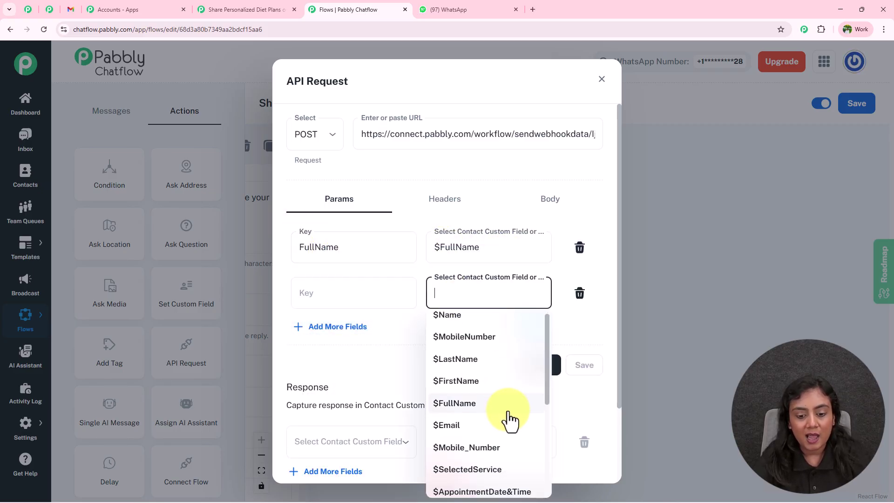
pyautogui.scroll(-1, 511, 419)
pyautogui.click(479, 388)
pyautogui.moveTo(441, 300); pyautogui.dragTo(496, 293)
pyautogui.hotkey('ctrl', 'c')
pyautogui.click(305, 293)
pyautogui.hotkey('ctrl', 'v')
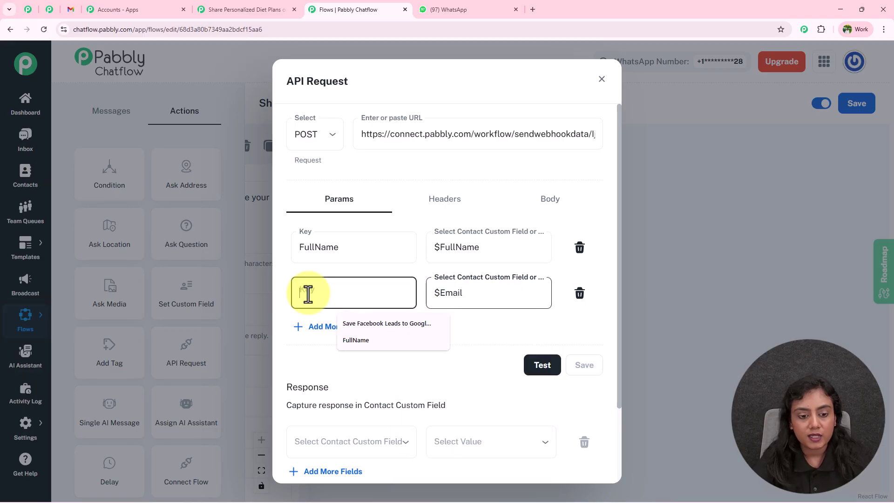
# Step: Add further param rows, including Mobile_Number mapped to $Mobile_Number
pyautogui.click(337, 326)
pyautogui.click(482, 344)
pyautogui.scroll(-3, 480, 284)
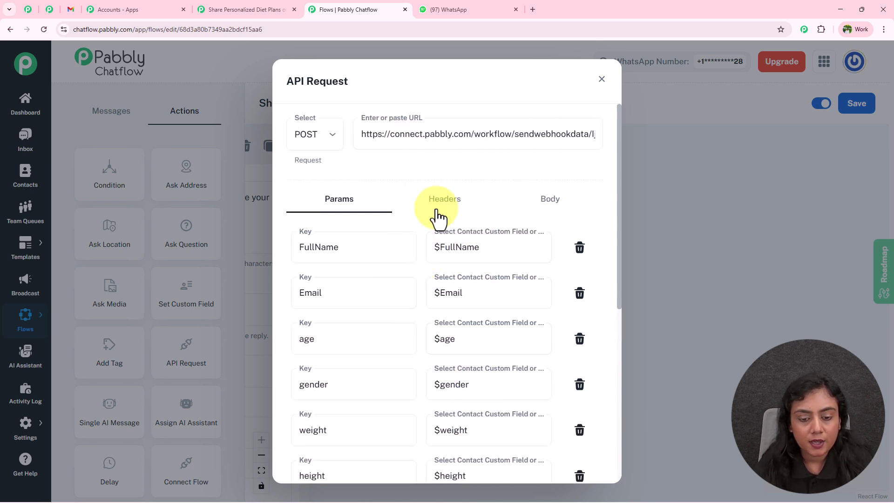
pyautogui.scroll(-1, 419, 302)
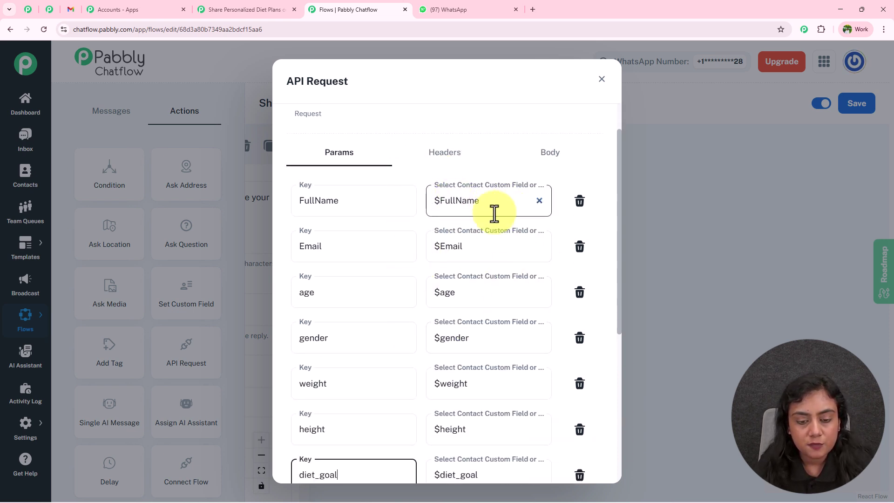
pyautogui.scroll(-5, 462, 284)
pyautogui.click(345, 278)
pyautogui.click(463, 288)
pyautogui.click(480, 448)
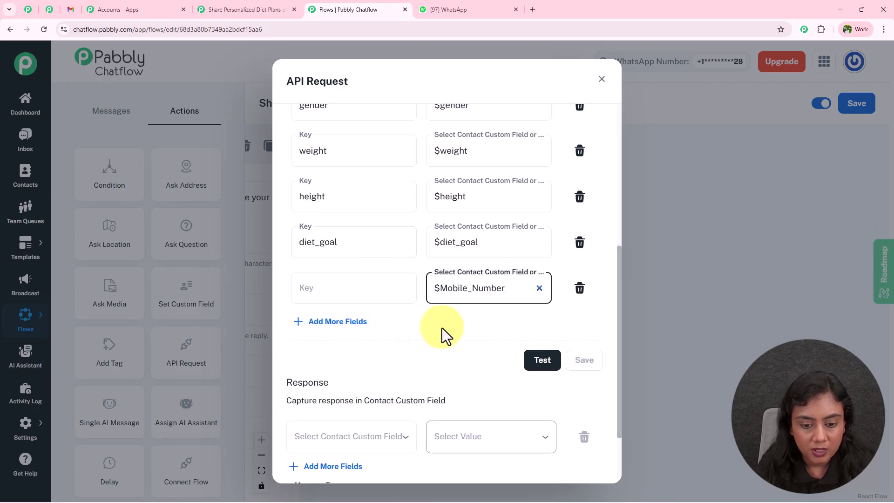
pyautogui.moveTo(441, 288); pyautogui.dragTo(515, 289)
pyautogui.hotkey('ctrl', 'c')
pyautogui.click(331, 289)
pyautogui.hotkey('ctrl', 'v')
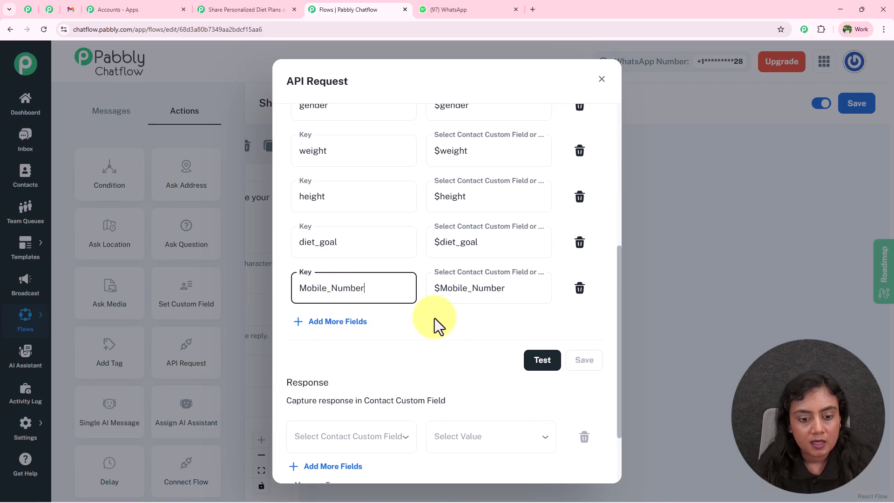
pyautogui.scroll(5, 492, 304)
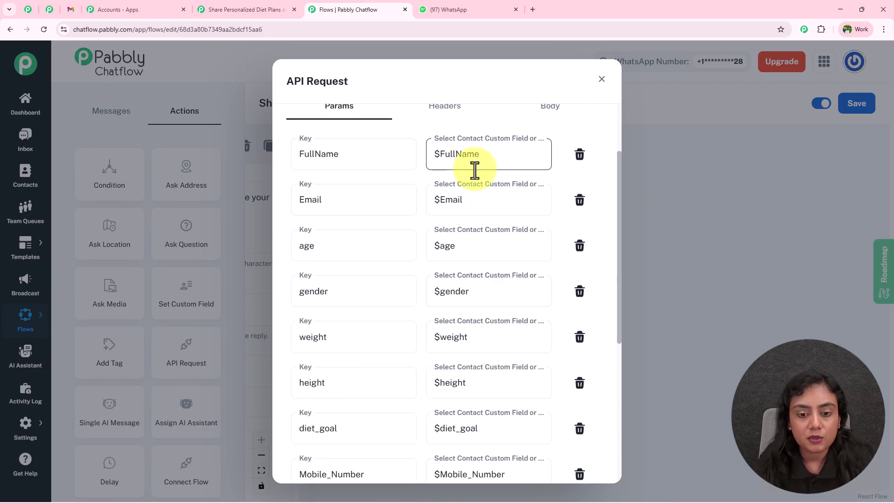
pyautogui.scroll(-5, 474, 169)
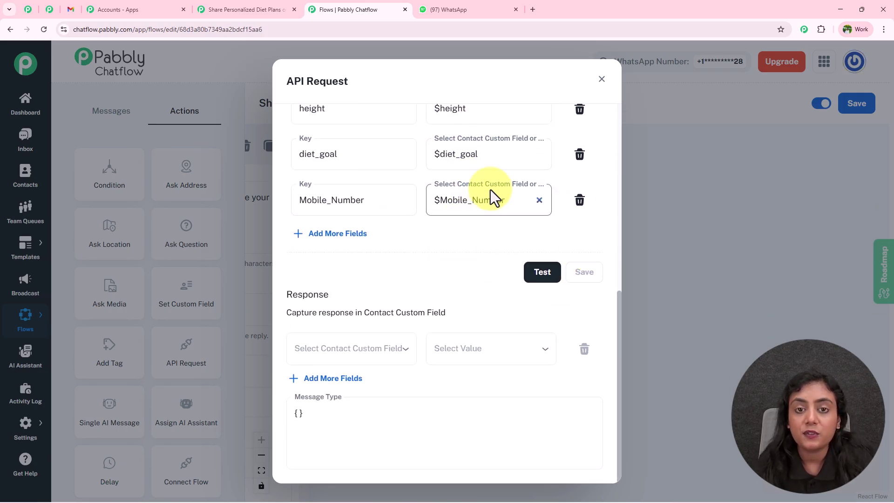
# Step: Test the request, check the data arrived in Pabbly Connect, then save and close the settings
pyautogui.click(538, 278)
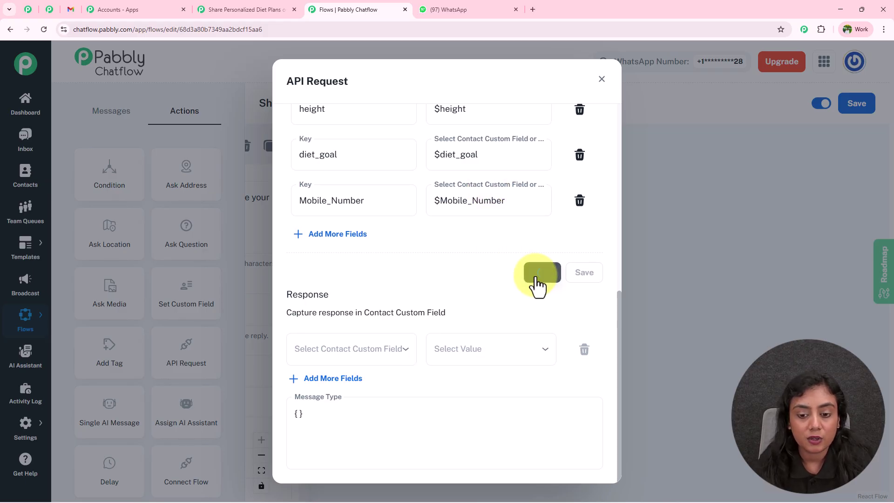
pyautogui.moveTo(567, 293); pyautogui.dragTo(603, 294)
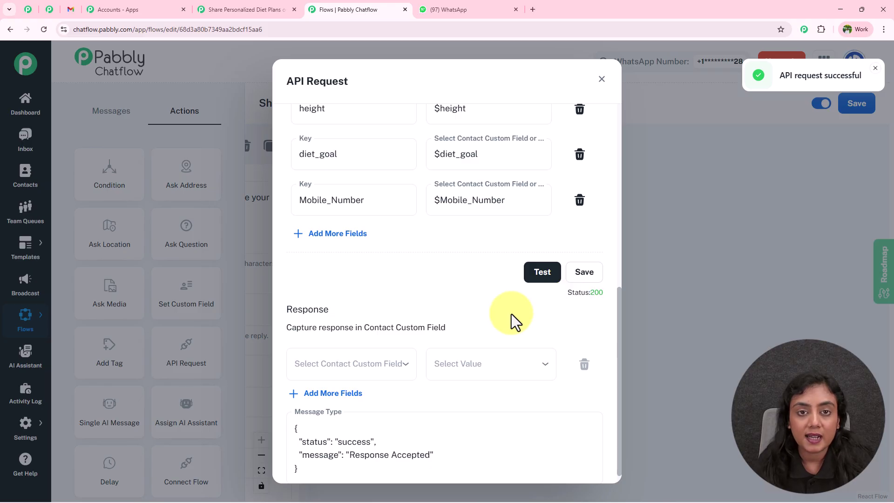
pyautogui.click(279, 4)
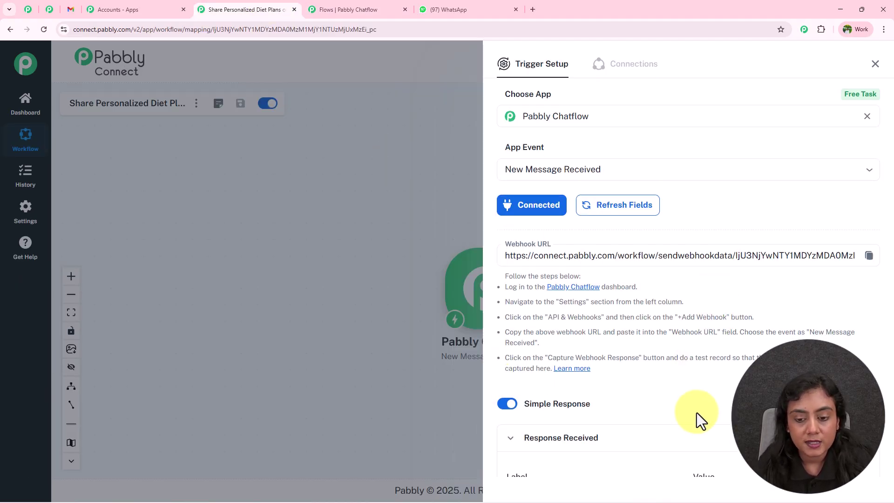
pyautogui.scroll(-9, 708, 412)
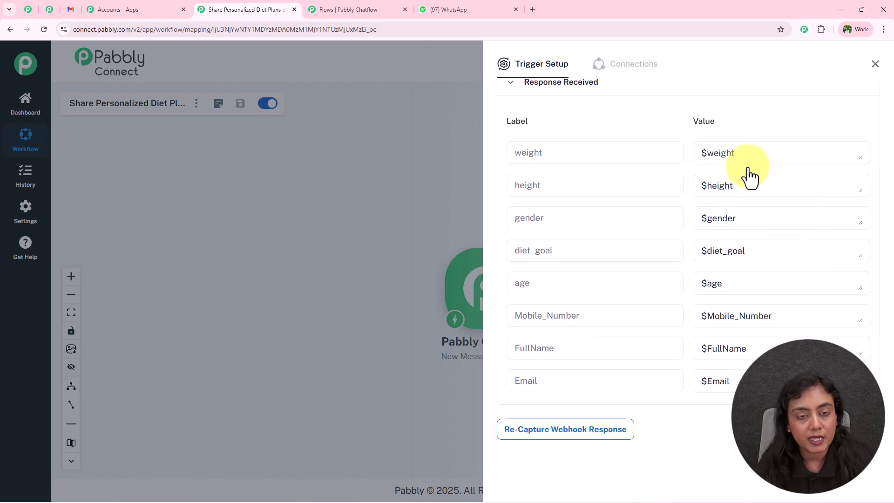
pyautogui.click(349, 8)
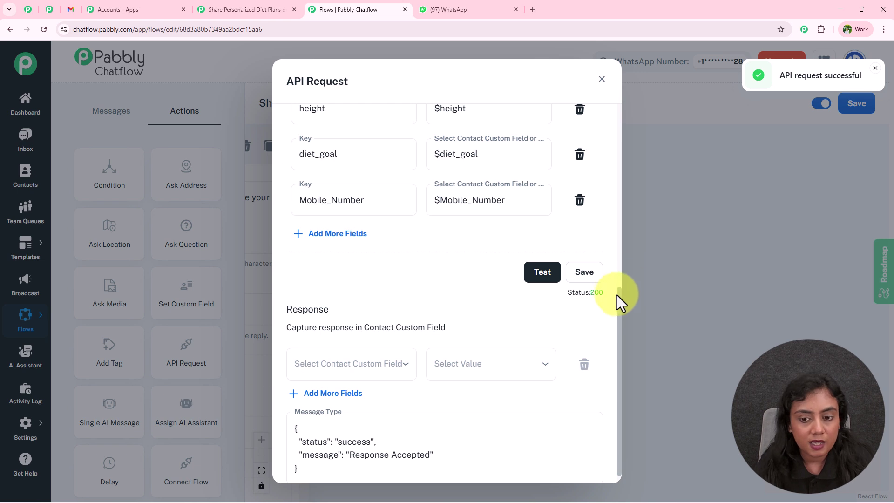
pyautogui.click(590, 274)
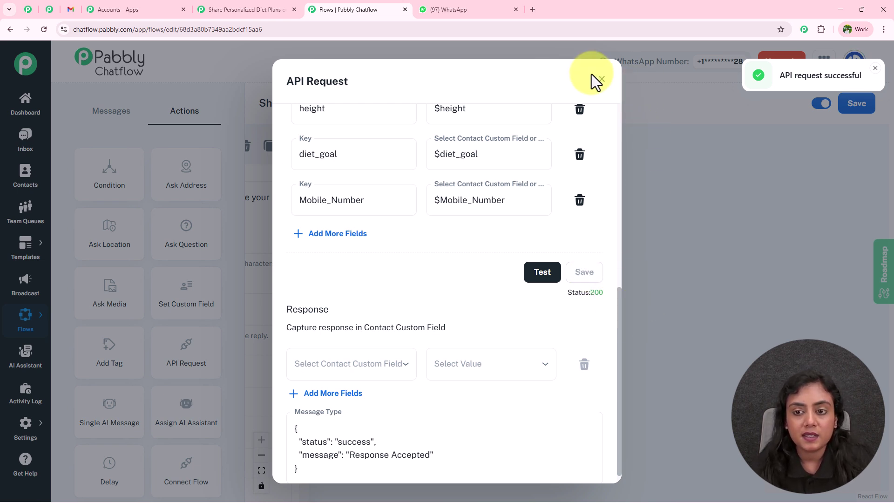
pyautogui.click(602, 86)
# Step: Select and copy Pabbly Bot's final diet-plan thank-you message in WhatsApp Web
pyautogui.scroll(-4, 664, 299)
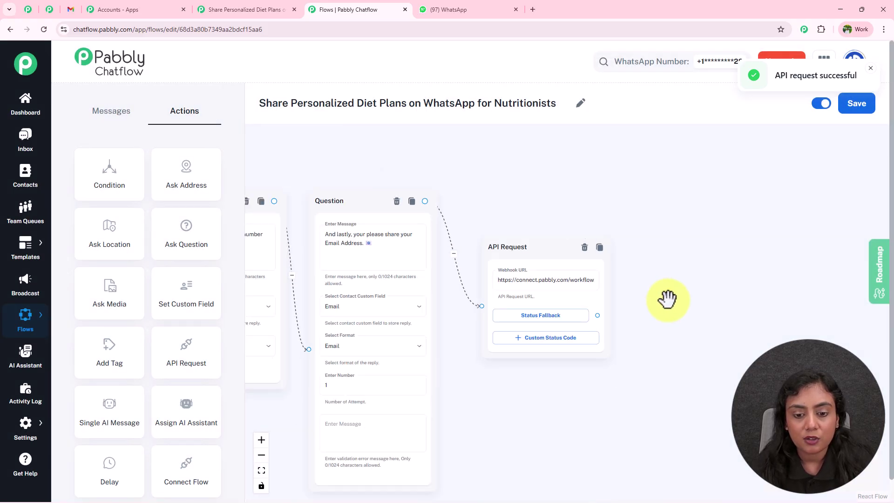
pyautogui.moveTo(606, 376); pyautogui.dragTo(766, 369)
pyautogui.moveTo(748, 168); pyautogui.dragTo(453, 161)
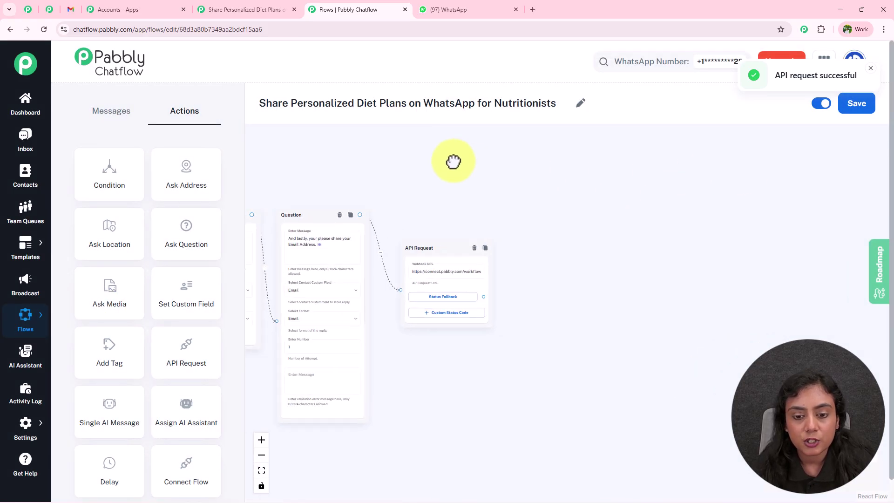
pyautogui.scroll(2, 540, 287)
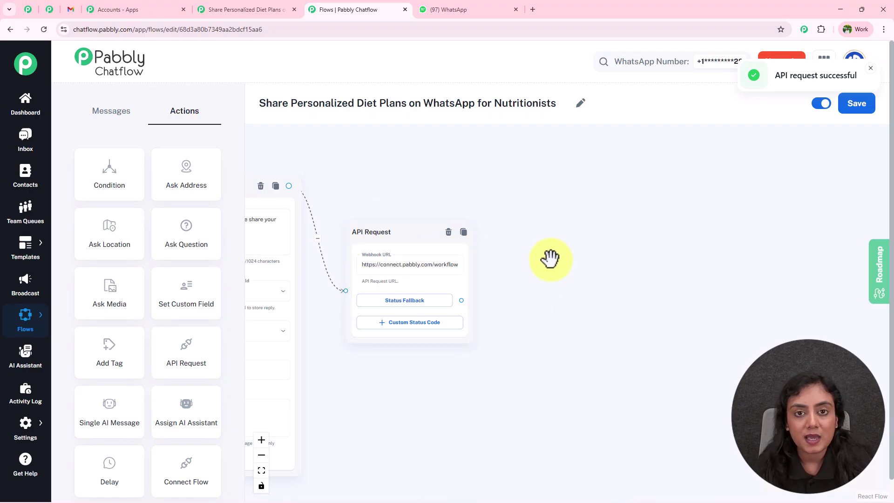
pyautogui.click(232, 4)
pyautogui.click(442, 6)
pyautogui.scroll(-1, 508, 214)
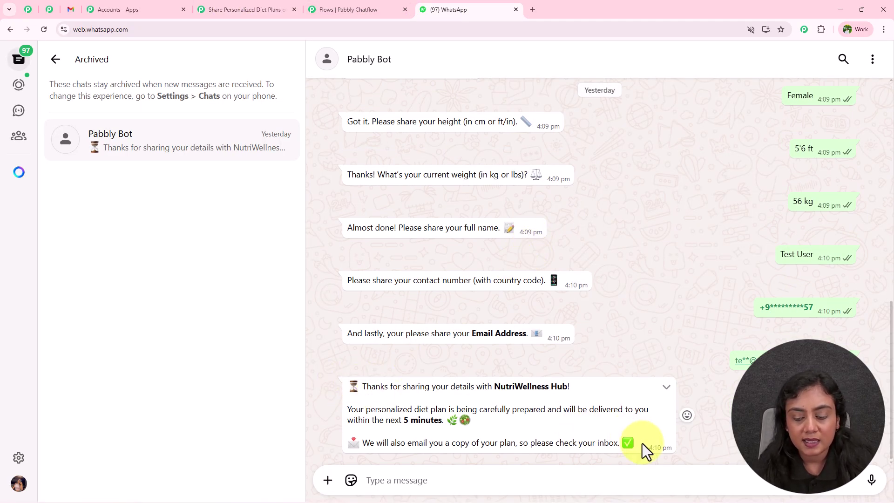
pyautogui.moveTo(593, 432); pyautogui.dragTo(362, 383)
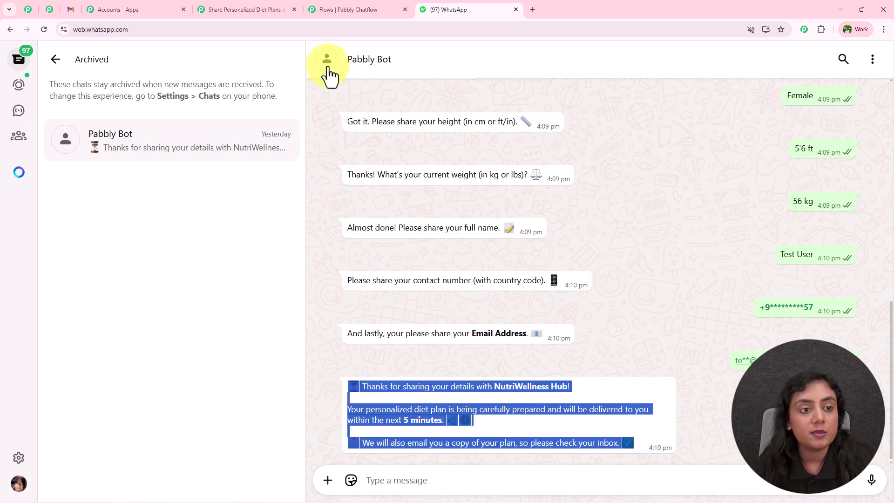
# Step: Back in Chatflow, drag a new step out of the API Request's fallback path
pyautogui.click(256, 7)
pyautogui.click(334, 2)
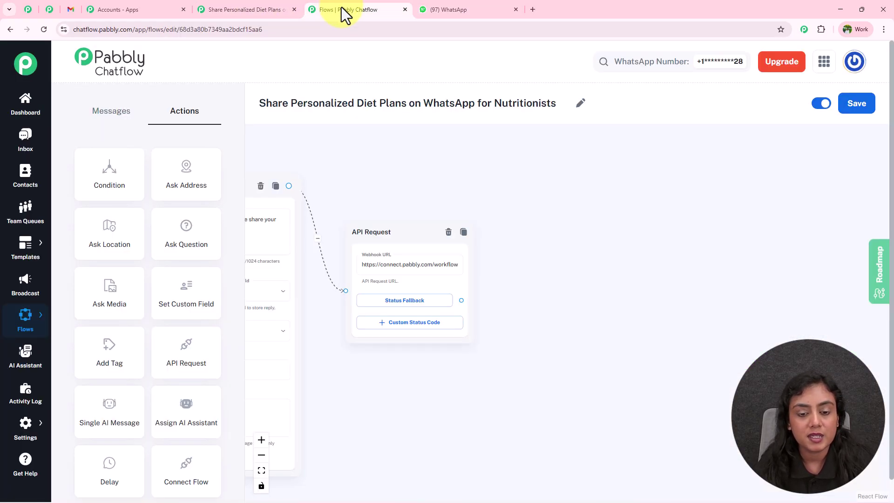
pyautogui.moveTo(461, 301); pyautogui.dragTo(568, 232)
# Step: Add a Text Button step holding the pasted diet-plan thank-you message
pyautogui.click(569, 259)
pyautogui.click(588, 276)
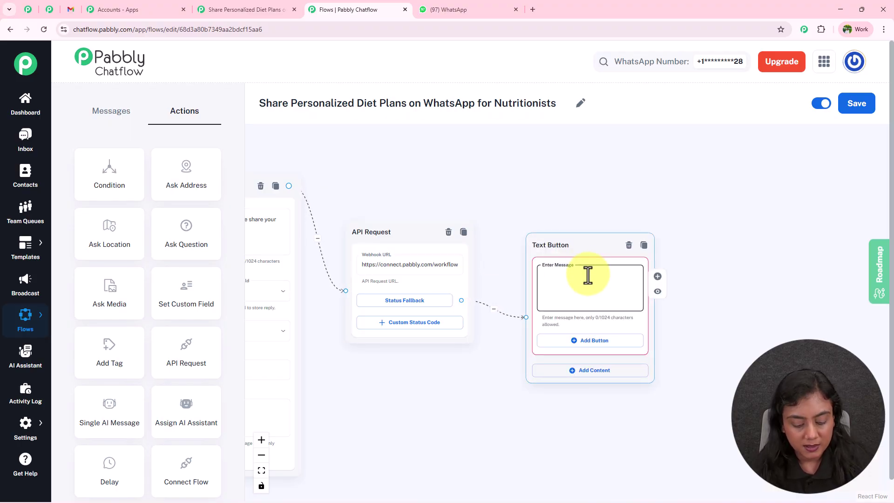
pyautogui.scroll(3, 587, 275)
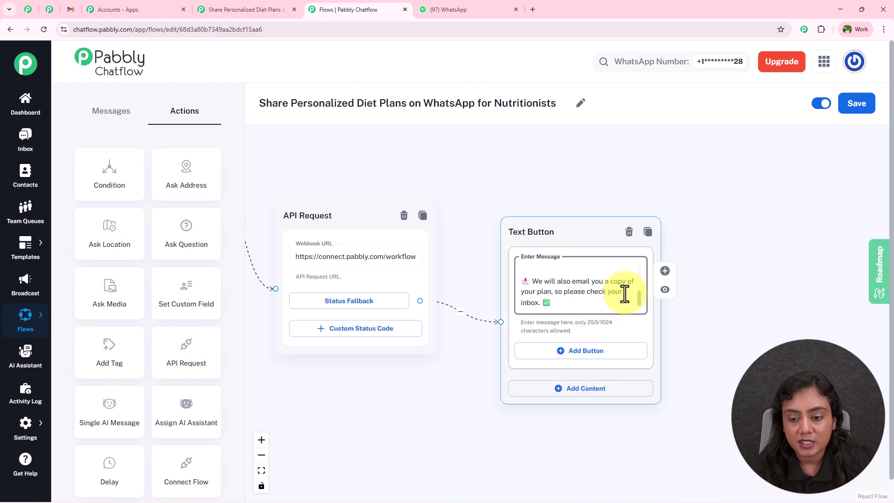
pyautogui.moveTo(642, 300); pyautogui.dragTo(652, 231)
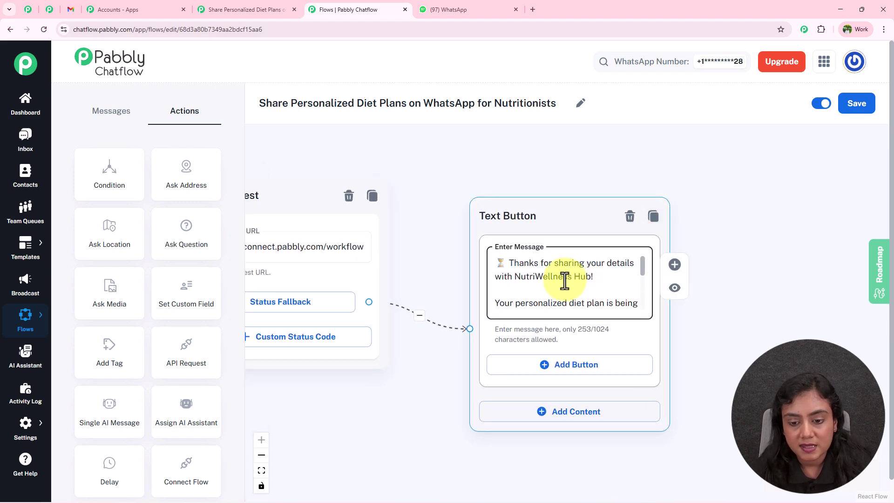
# Step: Wrap 'NutriWellness Hub' and '5 minutes' in asterisks to make them bold
pyautogui.click(514, 279)
pyautogui.write('*')
pyautogui.click(593, 277)
pyautogui.write('*')
pyautogui.moveTo(642, 269); pyautogui.dragTo(640, 283)
pyautogui.click(625, 276)
pyautogui.write('*')
pyautogui.click(529, 290)
pyautogui.write('*')
pyautogui.moveTo(641, 292); pyautogui.dragTo(637, 303)
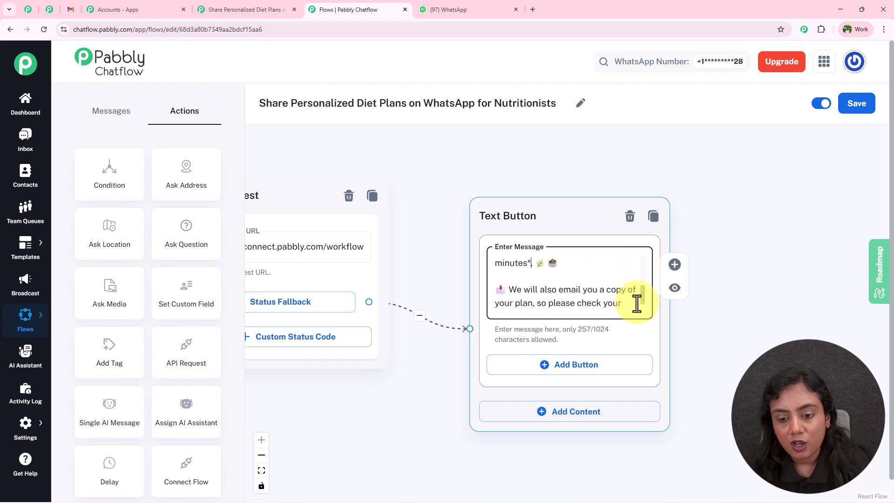
# Step: Fit the whole flow in view and save the updated Chatflow flow
pyautogui.scroll(-2, 637, 304)
pyautogui.scroll(-5, 505, 172)
pyautogui.scroll(-10, 500, 182)
pyautogui.moveTo(586, 164); pyautogui.dragTo(650, 202)
pyautogui.scroll(-1, 603, 195)
pyautogui.moveTo(592, 198); pyautogui.dragTo(583, 194)
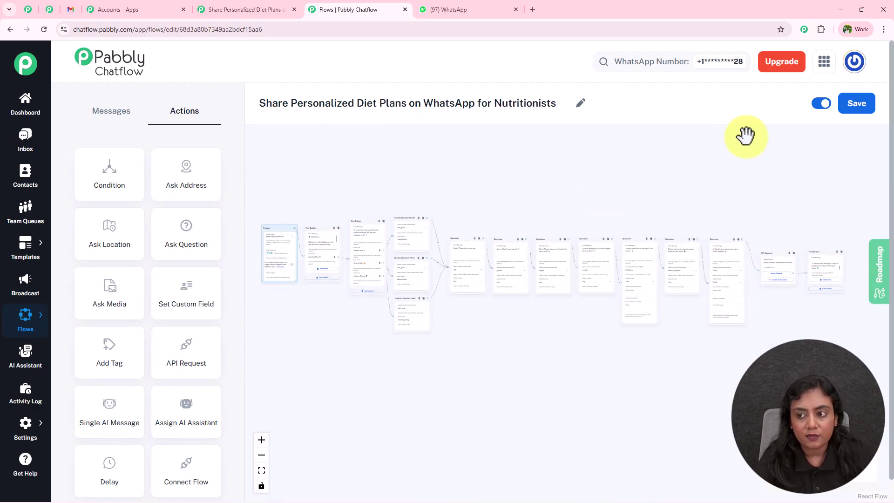
pyautogui.click(857, 104)
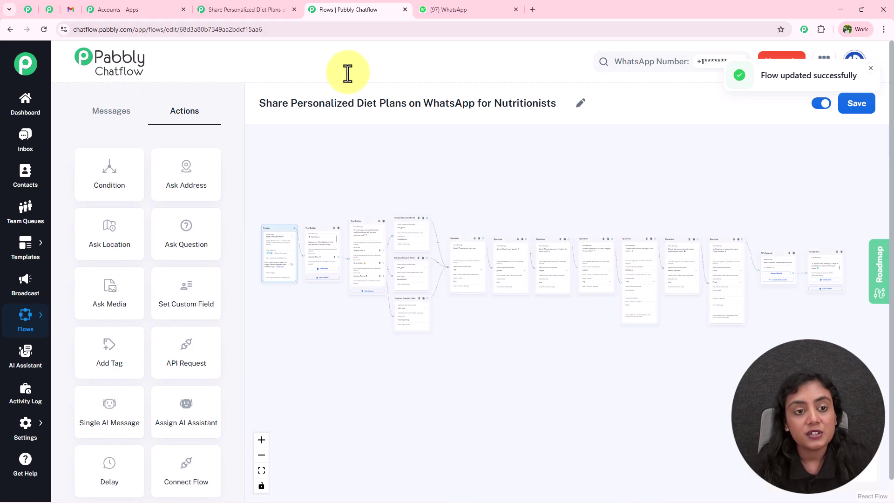
pyautogui.click(239, 9)
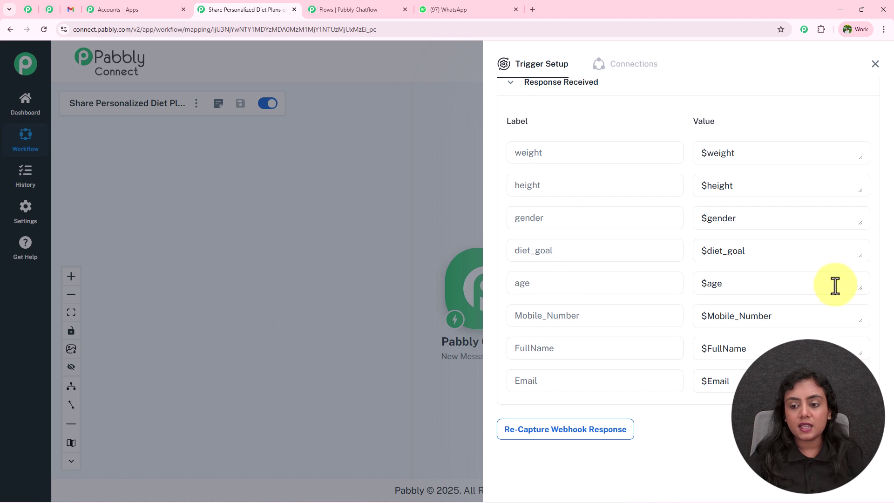
# Step: Re-capture the Chatflow trigger's webhook response and confirm with Yes
pyautogui.scroll(-1, 753, 281)
pyautogui.scroll(1, 752, 279)
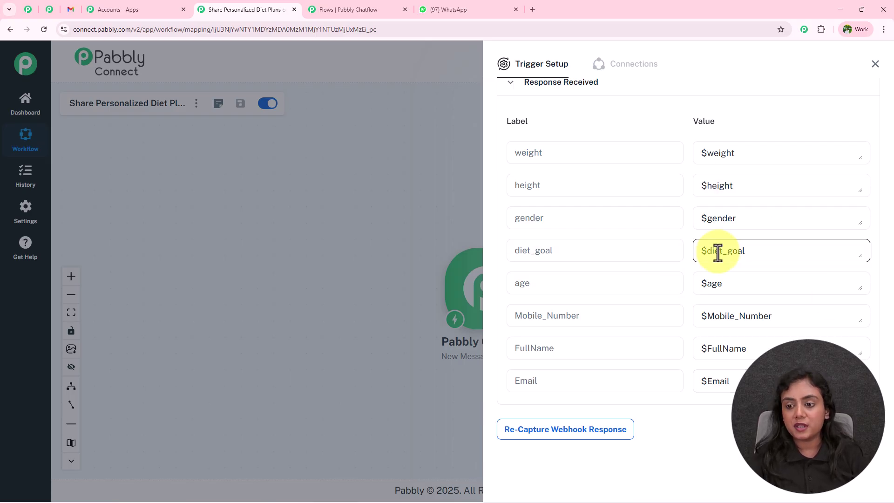
pyautogui.click(561, 429)
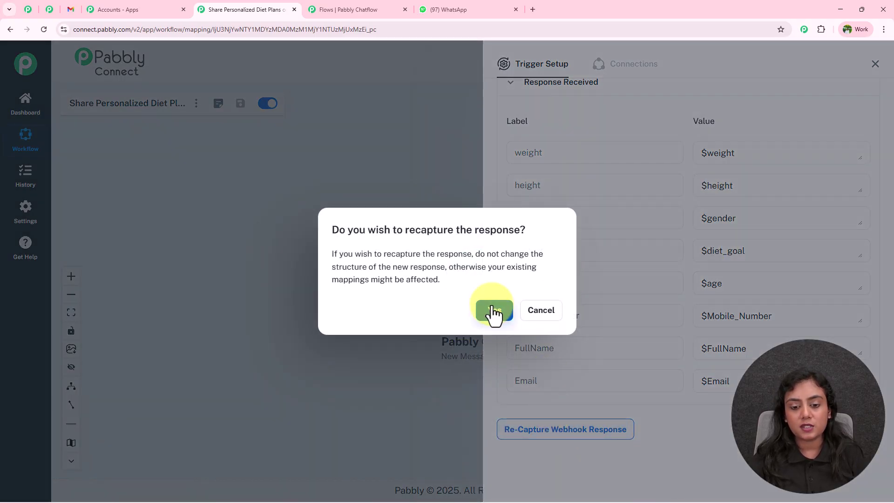
pyautogui.click(493, 312)
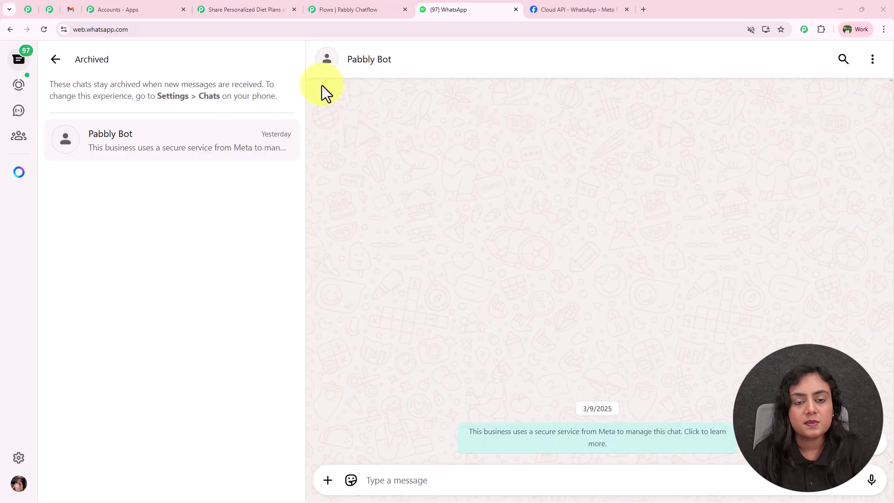
# Step: Greet Pabbly Bot with Hello, request a diet plan, and pick Muscle Gain
pyautogui.click(433, 479)
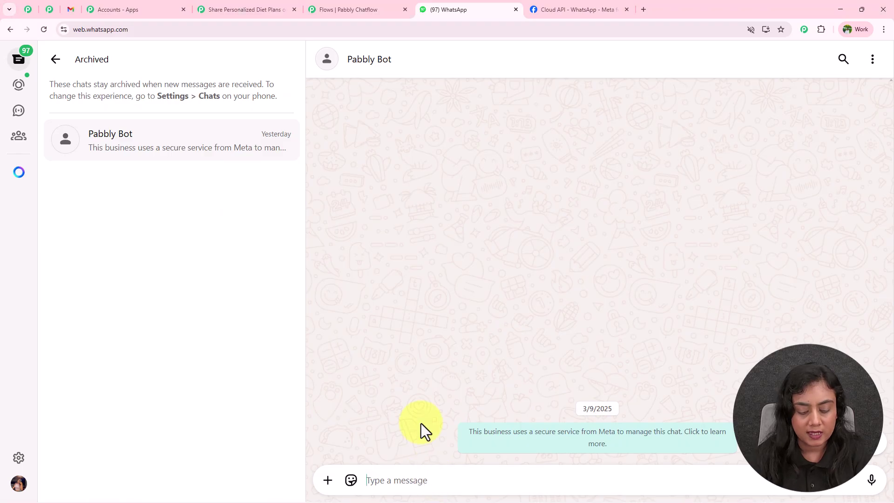
pyautogui.write('Hey')
pyautogui.press('BackSpace')
pyautogui.press('BackSpace')
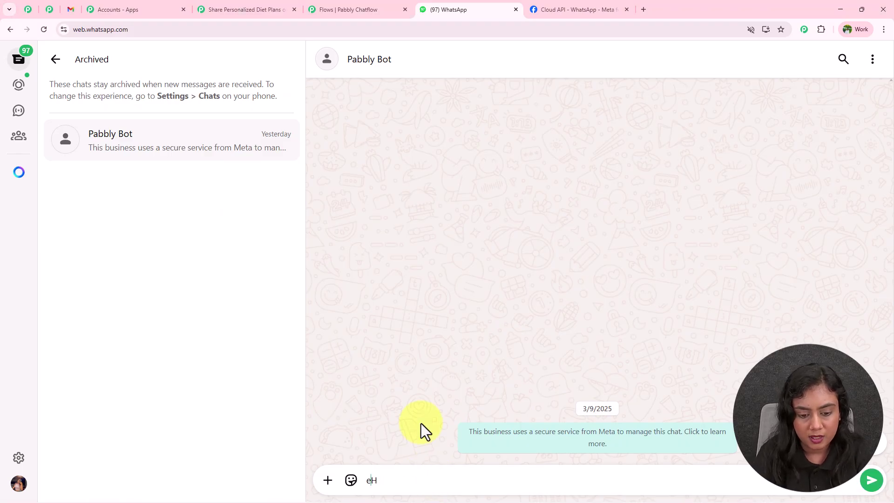
pyautogui.write('ello')
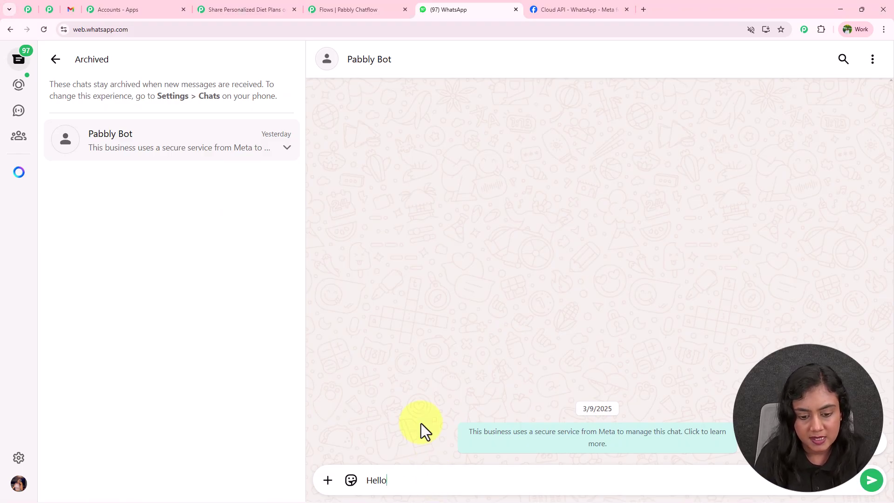
pyautogui.press('Return')
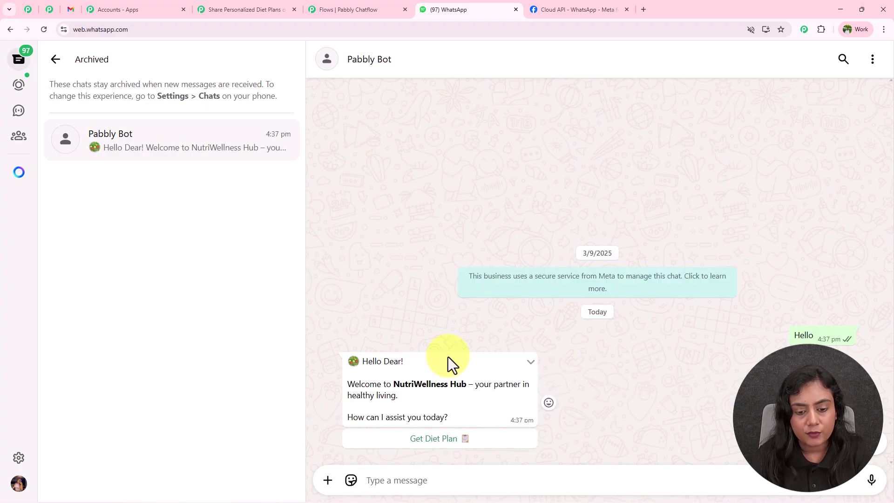
pyautogui.moveTo(361, 362); pyautogui.dragTo(493, 406)
pyautogui.click(492, 403)
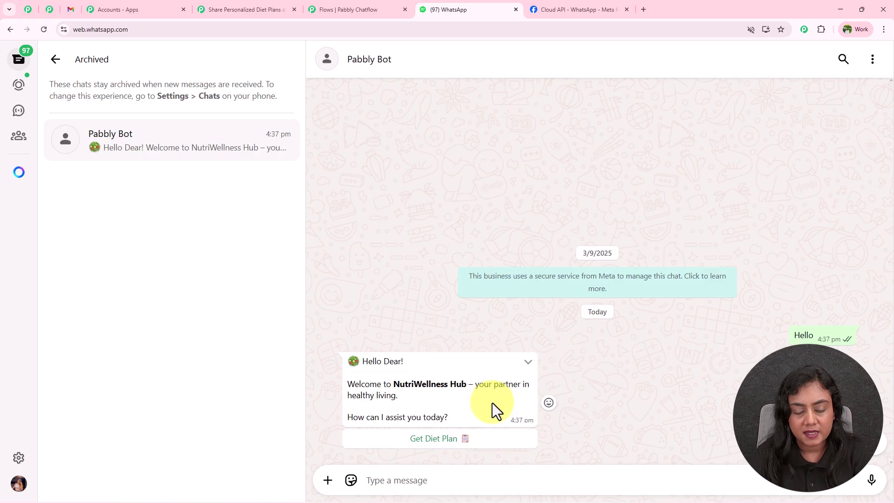
pyautogui.click(345, 9)
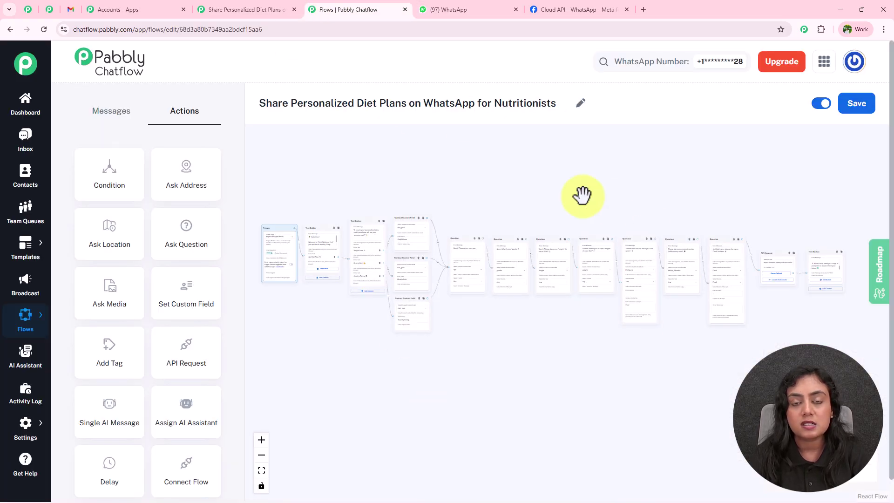
pyautogui.click(501, 8)
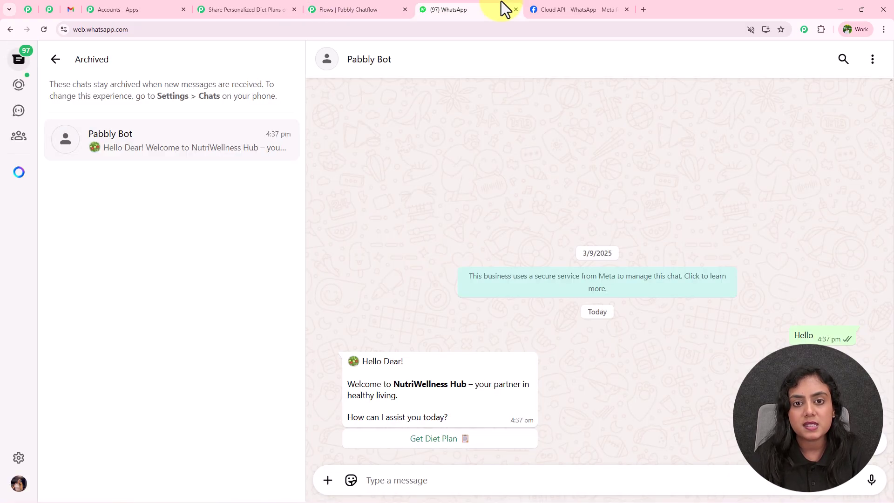
pyautogui.click(454, 438)
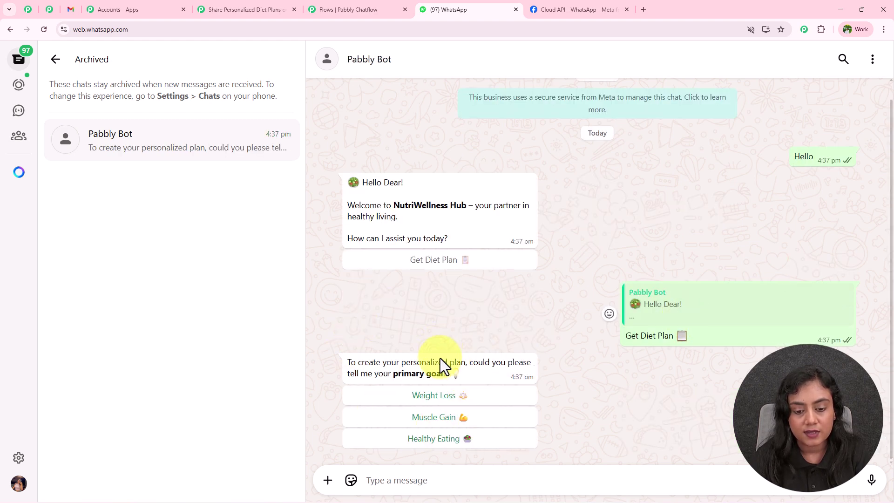
pyautogui.click(435, 419)
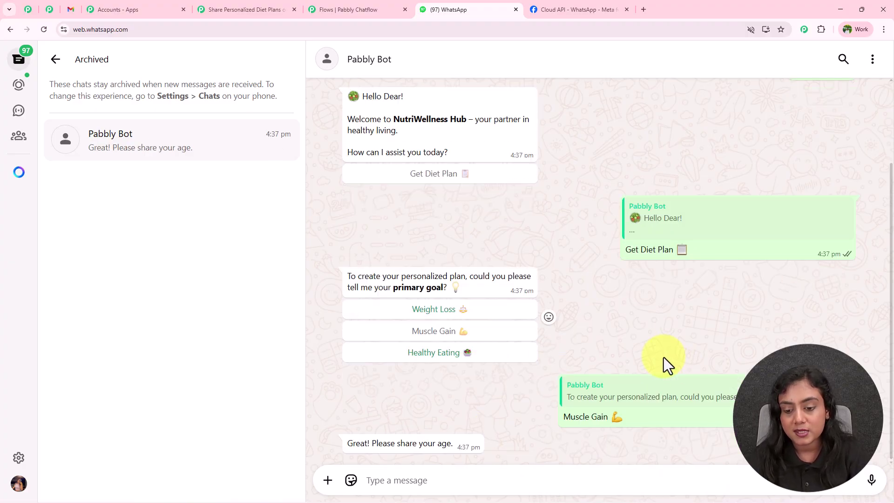
# Step: Answer age 35, gender Male, height 6'2 ft and weight 89 kg
pyautogui.click(452, 479)
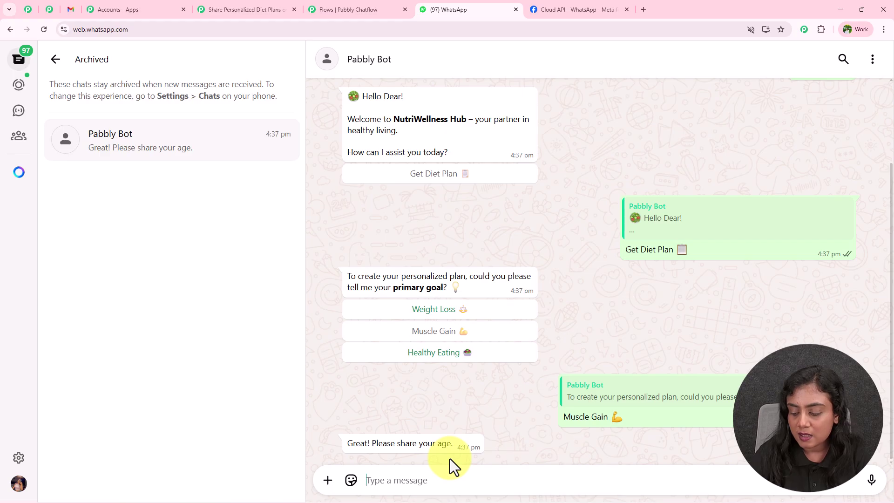
pyautogui.write('35')
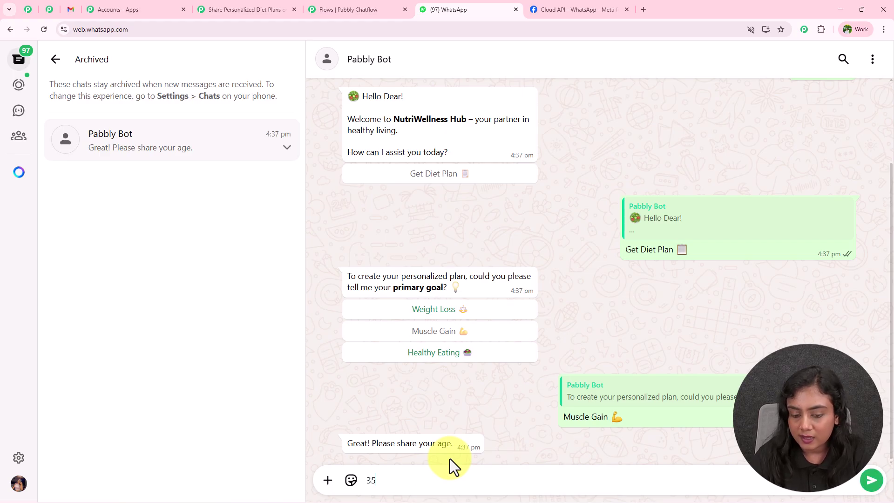
pyautogui.press('Return')
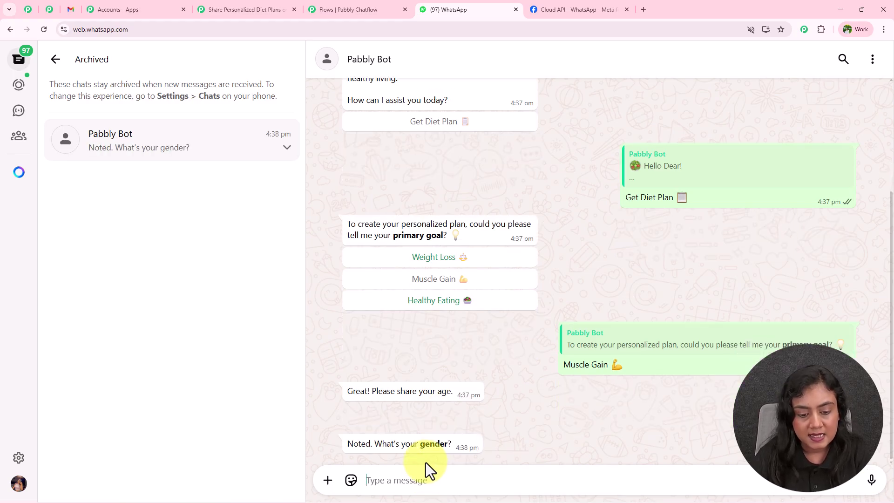
pyautogui.write('Fem')
pyautogui.press('BackSpace')
pyautogui.press('BackSpace')
pyautogui.press('BackSpace')
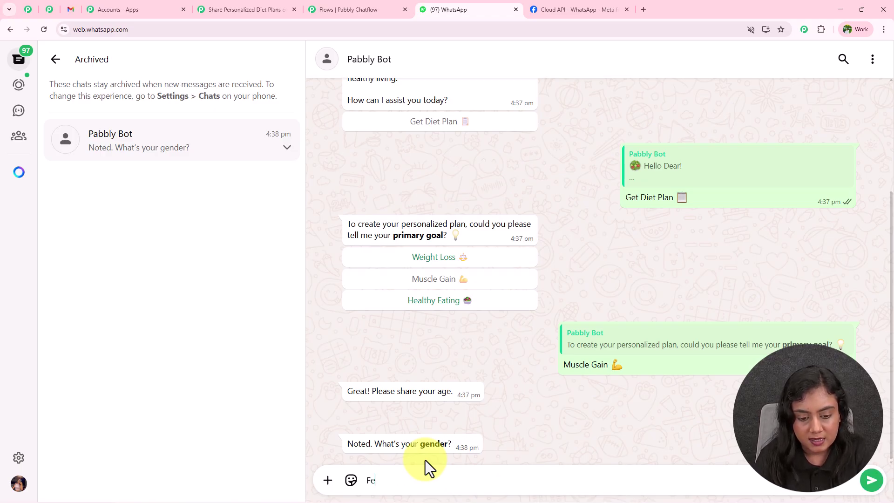
pyautogui.write('Male')
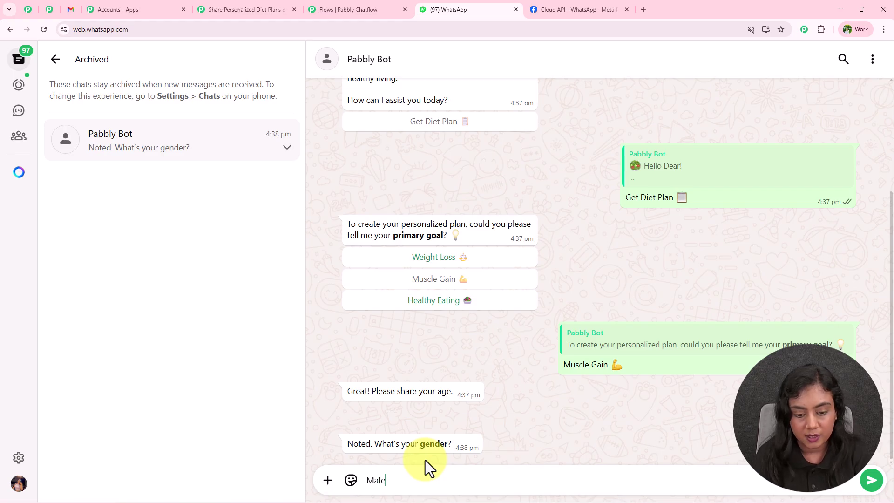
pyautogui.press('Return')
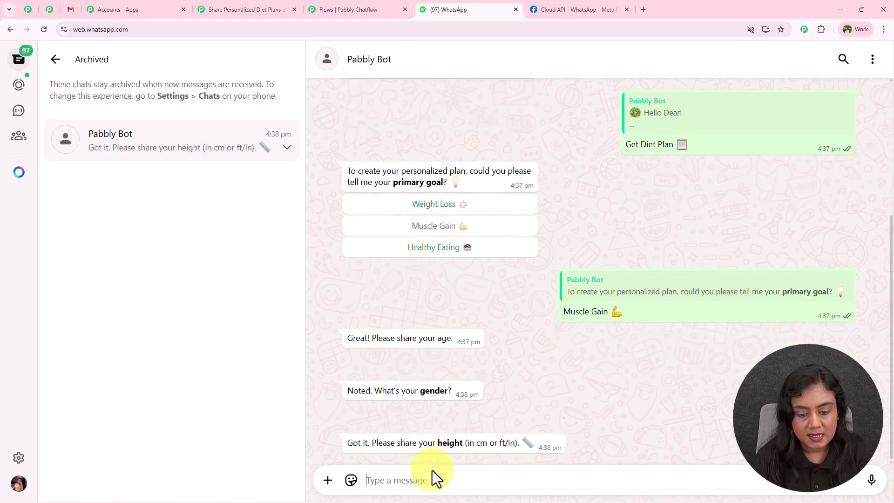
pyautogui.write('5')
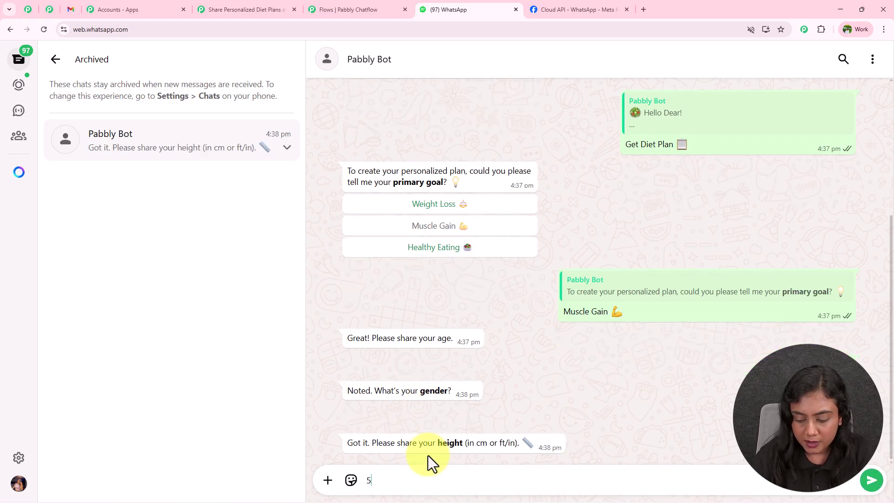
pyautogui.press('Left')
pyautogui.write('6')
pyautogui.press('Delete')
pyautogui.write("'2 ft")
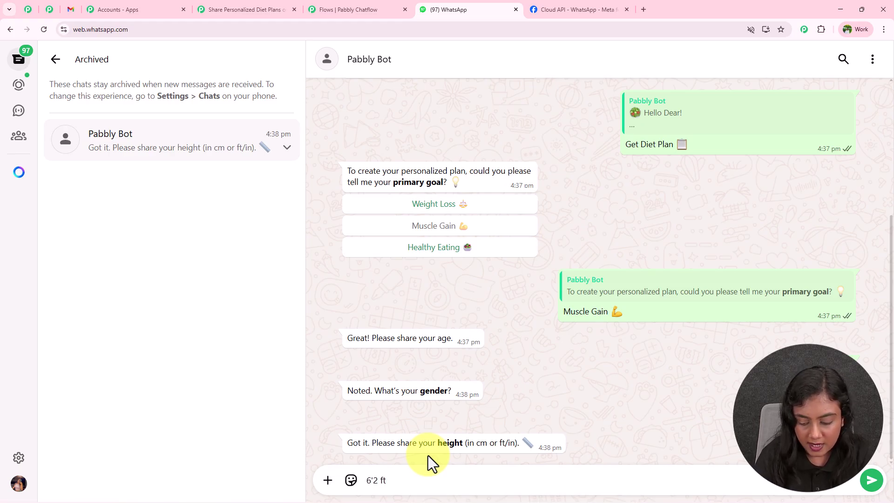
pyautogui.press('Return')
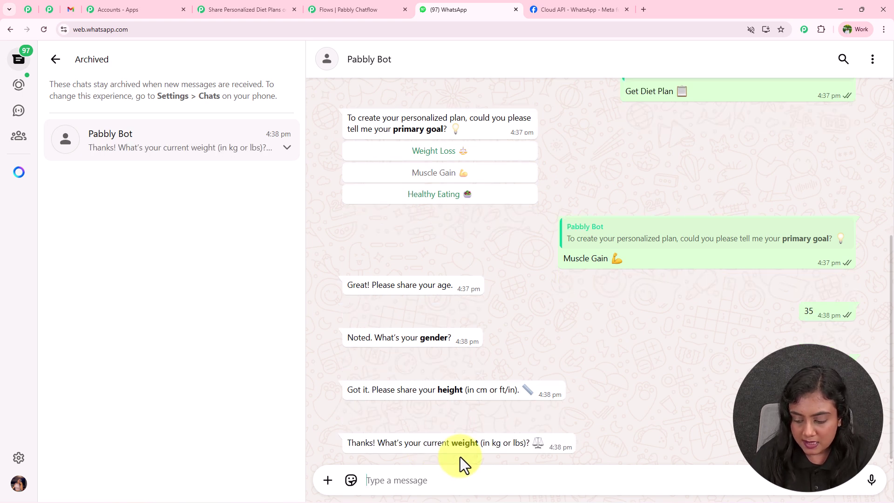
pyautogui.write('89 kg')
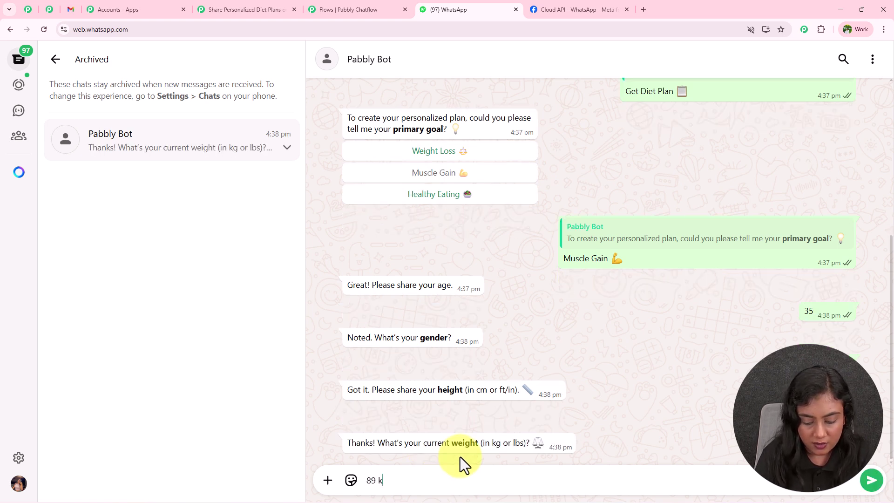
pyautogui.press('Return')
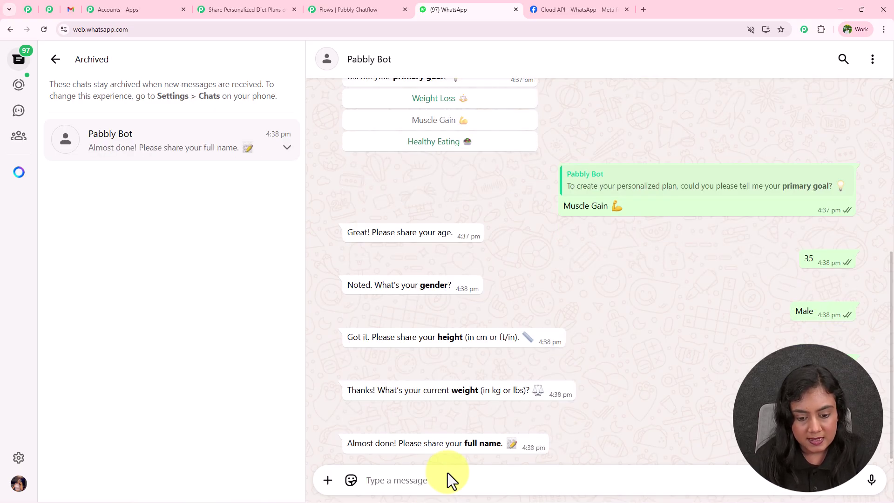
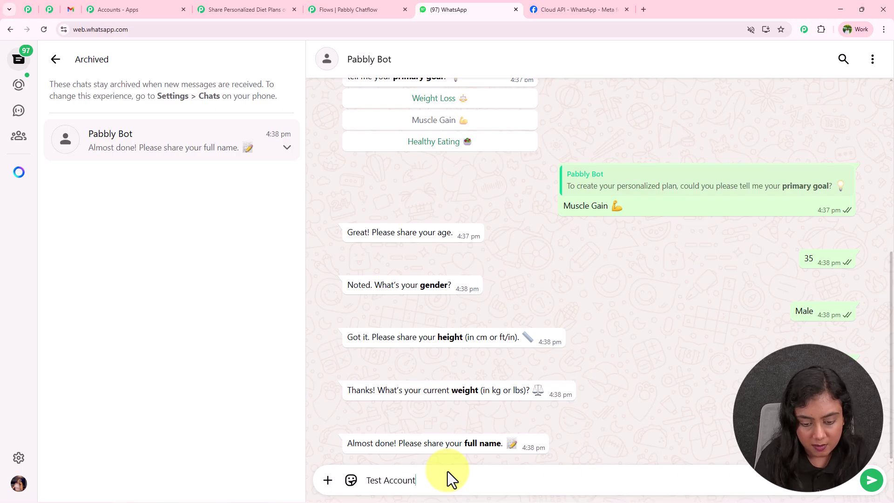
# Step: Send the test contact's full name, phone number and e-mail address to finish the chat
pyautogui.press('Return')
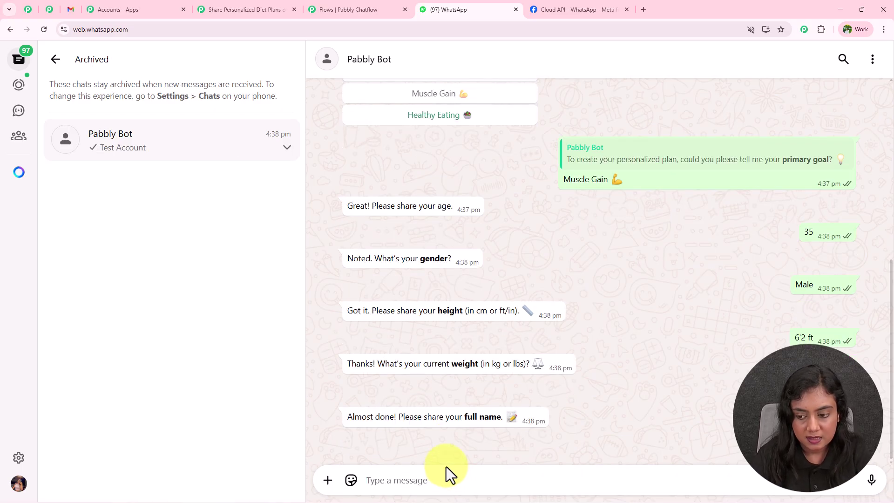
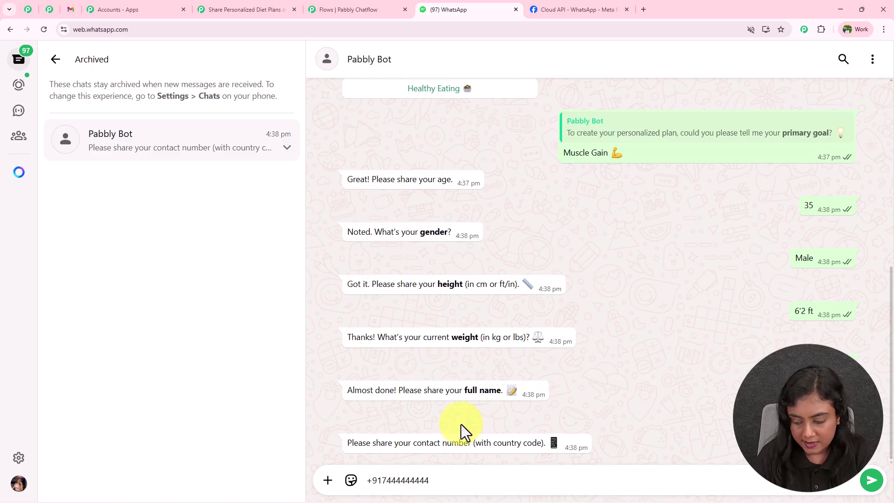
pyautogui.press('Return')
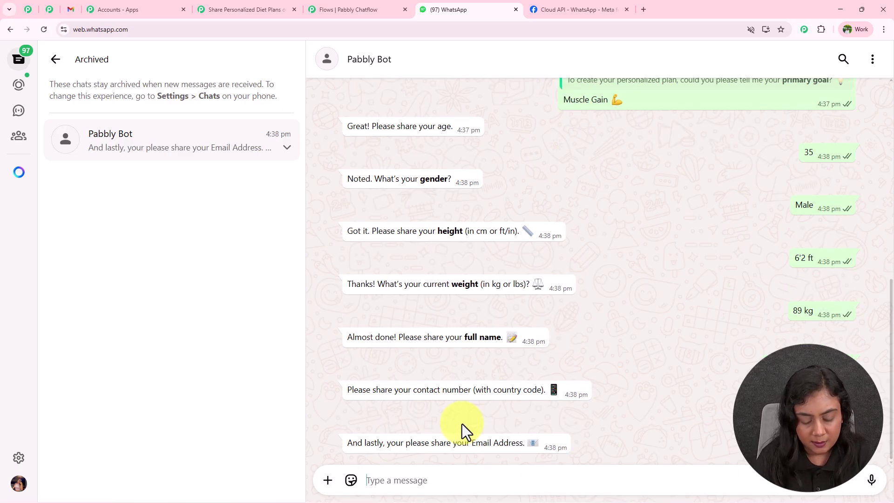
pyautogui.press('BackSpace')
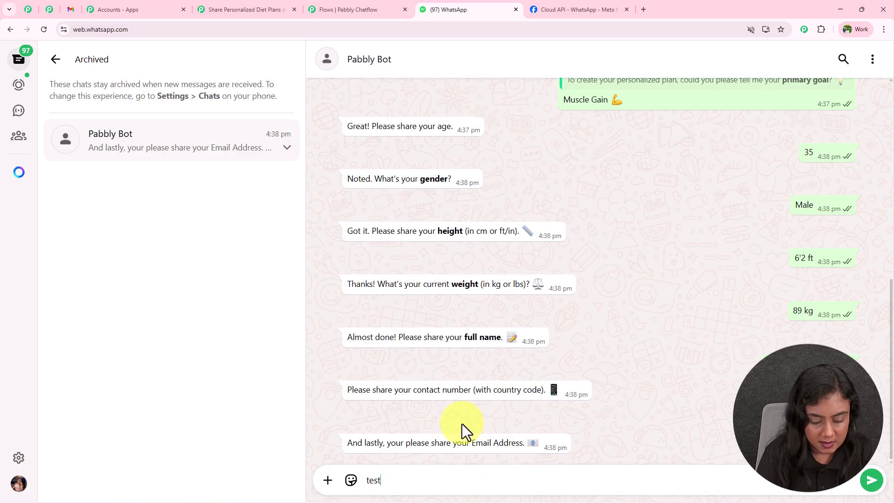
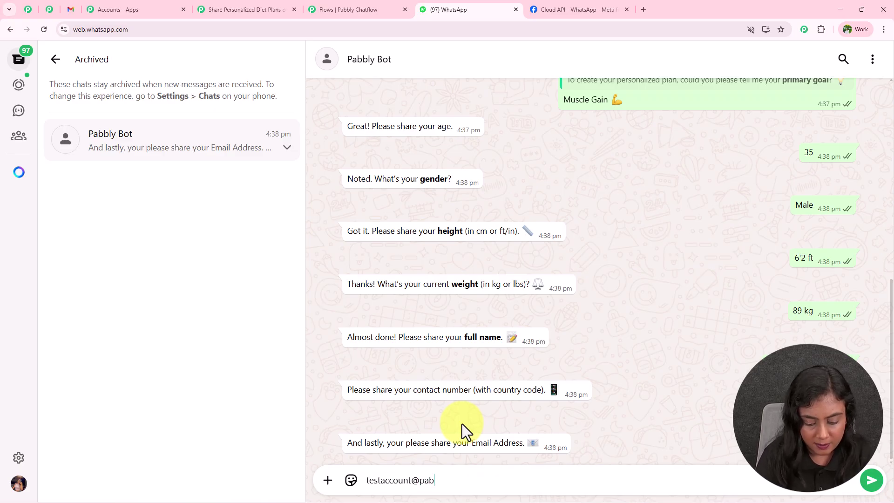
pyautogui.press('Return')
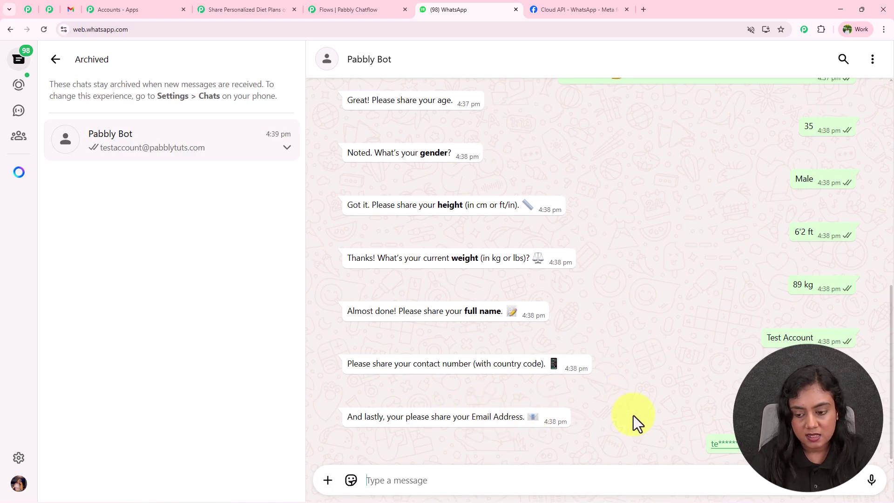
pyautogui.moveTo(367, 387); pyautogui.dragTo(699, 435)
pyautogui.click(577, 354)
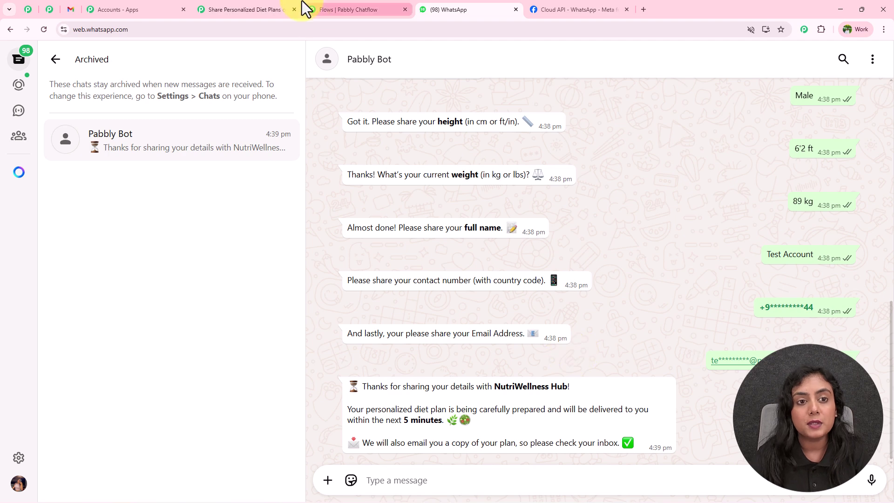
pyautogui.click(254, 8)
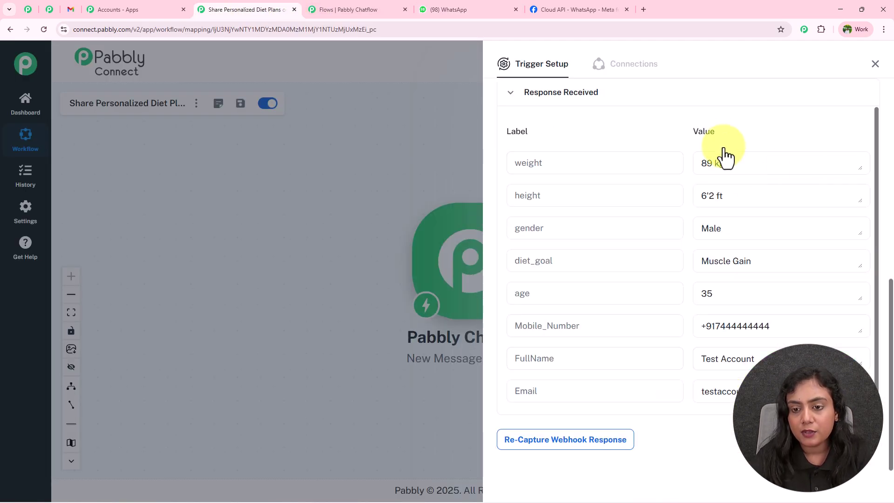
# Step: Review the captured values (89 kg, 6'2 ft, Male, Muscle Gain, 35) and close Trigger Setup
pyautogui.scroll(3, 725, 155)
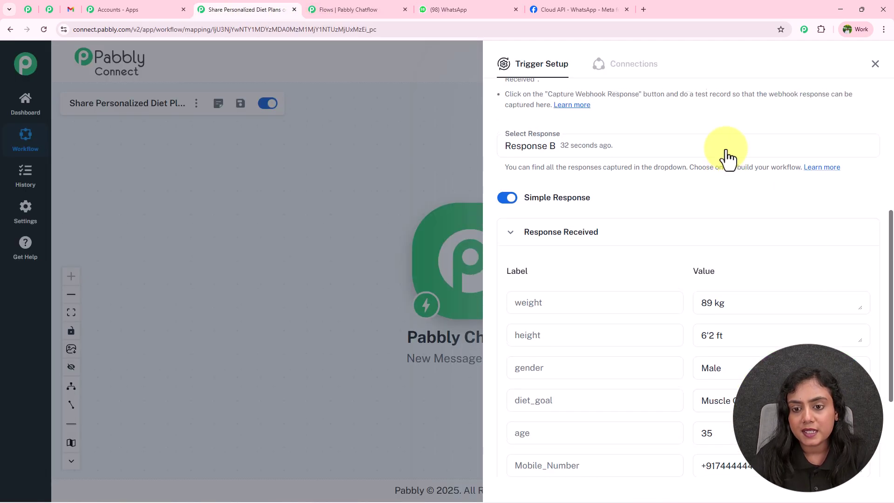
pyautogui.scroll(-3, 775, 198)
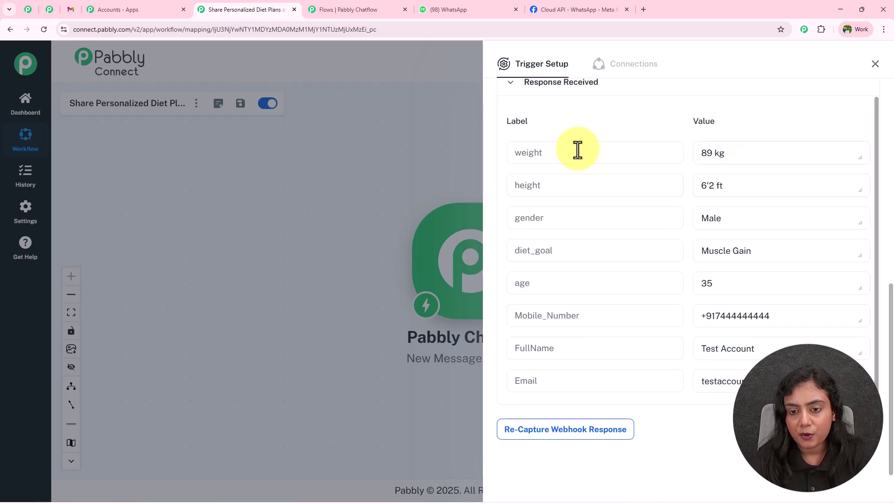
pyautogui.doubleClick(541, 154)
pyautogui.press('Tab')
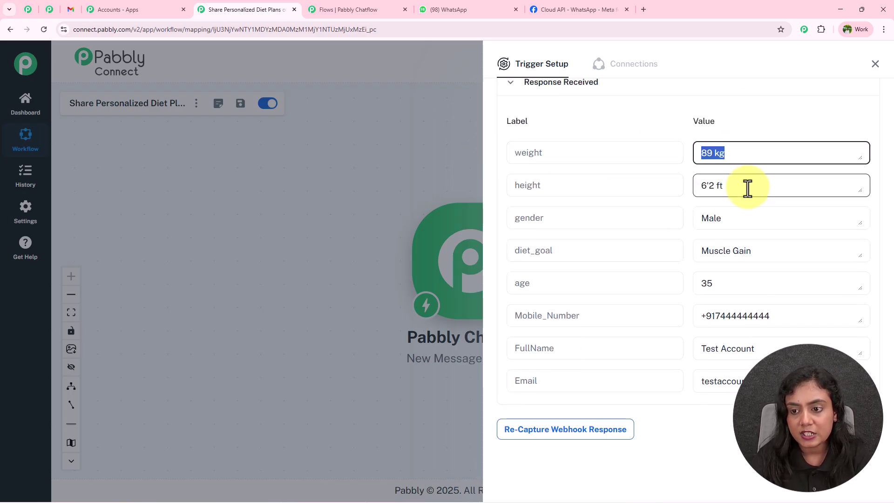
pyautogui.press('Tab')
pyautogui.press('Tab')
pyautogui.press('Tab')
pyautogui.press('Tab')
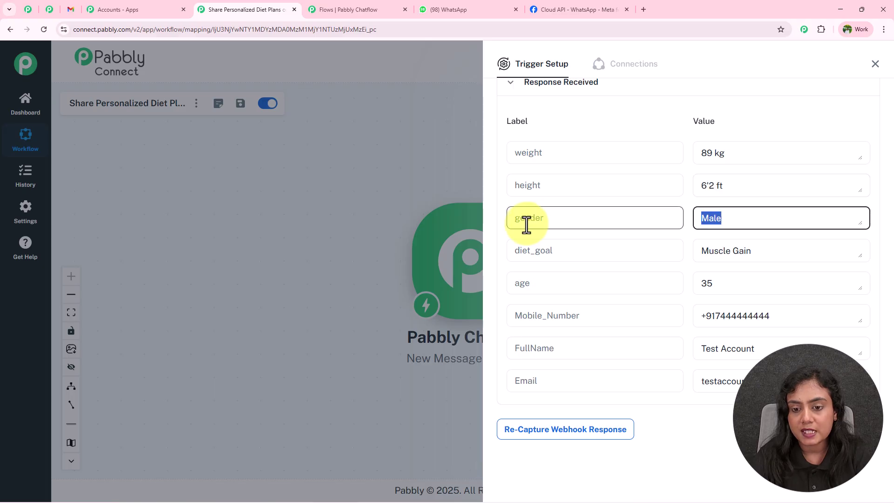
pyautogui.press('Tab')
pyautogui.press('Tab')
pyautogui.press('Tab')
pyautogui.press('Tab')
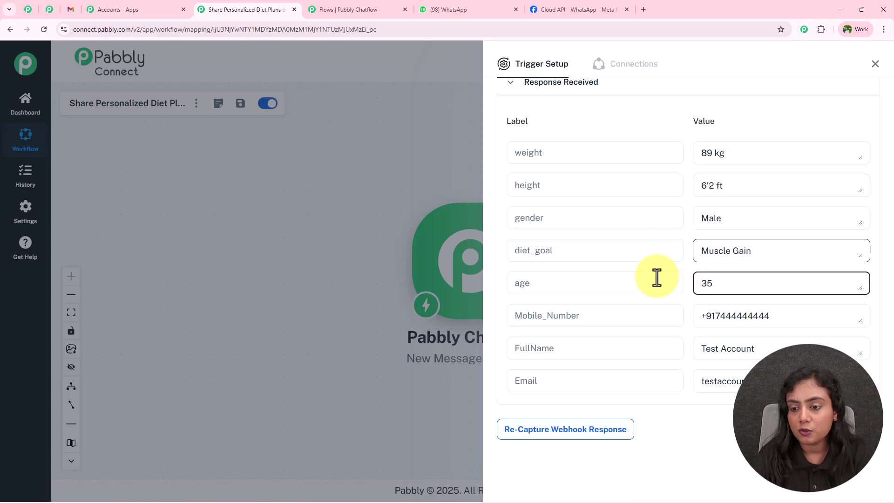
pyautogui.press('Tab')
pyautogui.press('Tab')
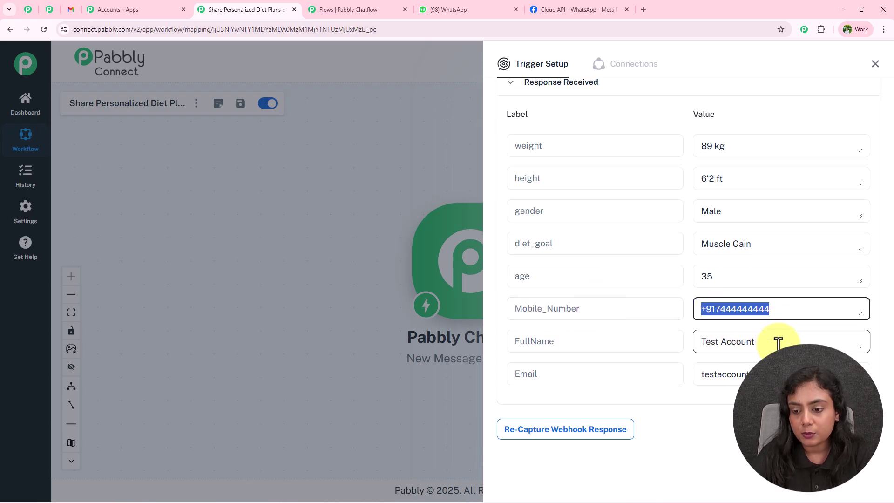
pyautogui.press('Tab')
pyautogui.press('Tab')
pyautogui.press('Tab')
pyautogui.press('Tab')
pyautogui.click(722, 407)
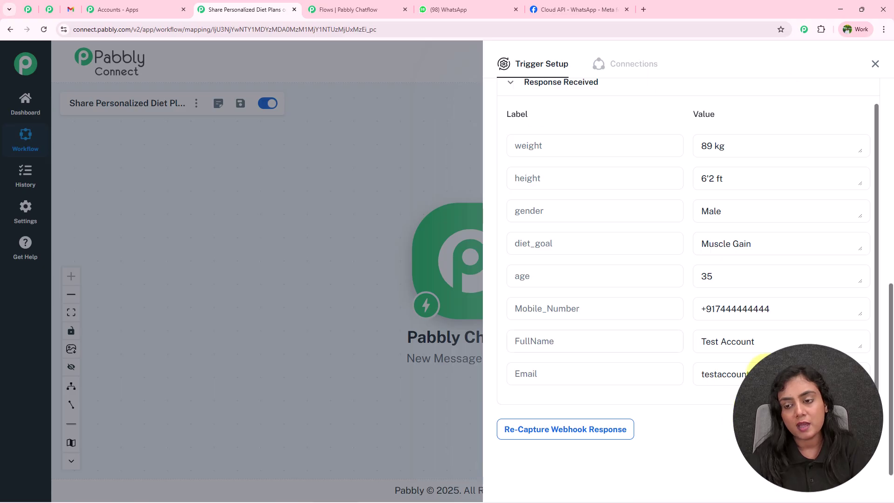
pyautogui.click(876, 64)
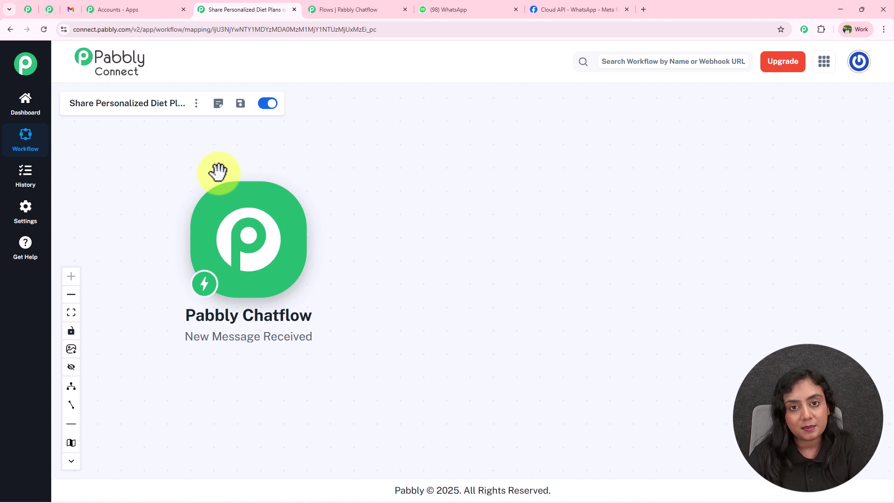
# Step: Add an OpenAI action with the ChatGPT event after the Chatflow trigger
pyautogui.moveTo(225, 183)
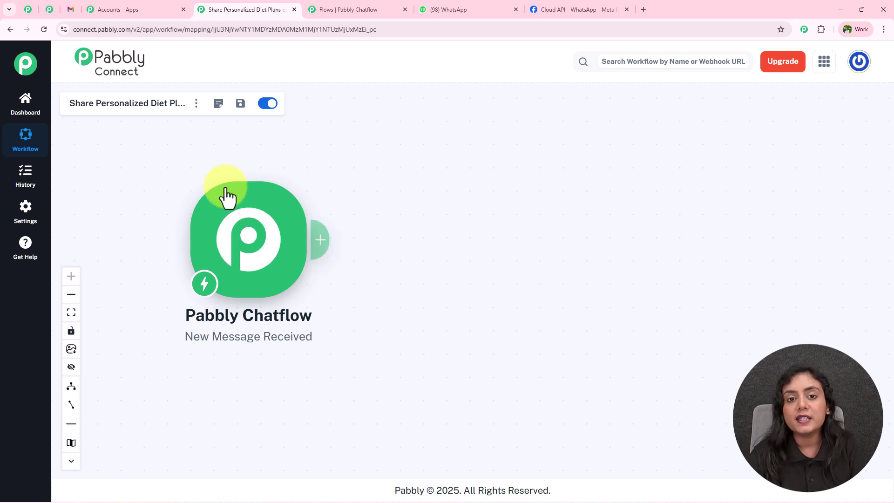
pyautogui.click(315, 248)
pyautogui.write('Open')
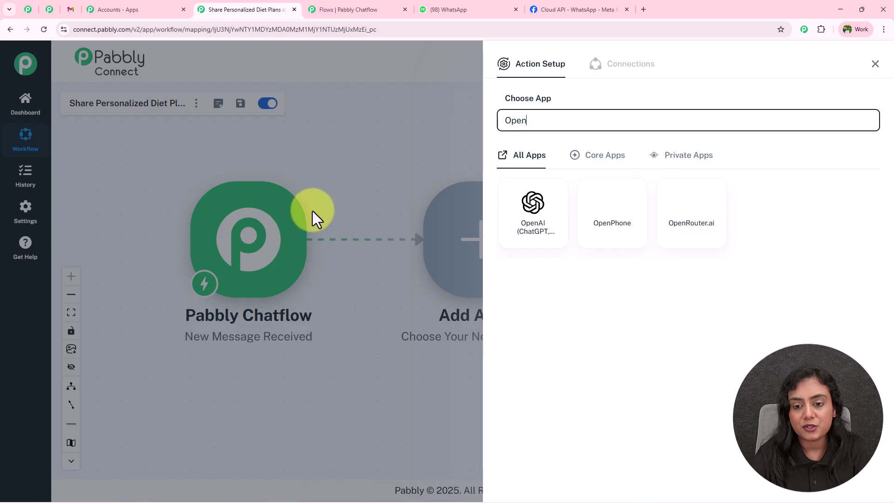
pyautogui.click(523, 218)
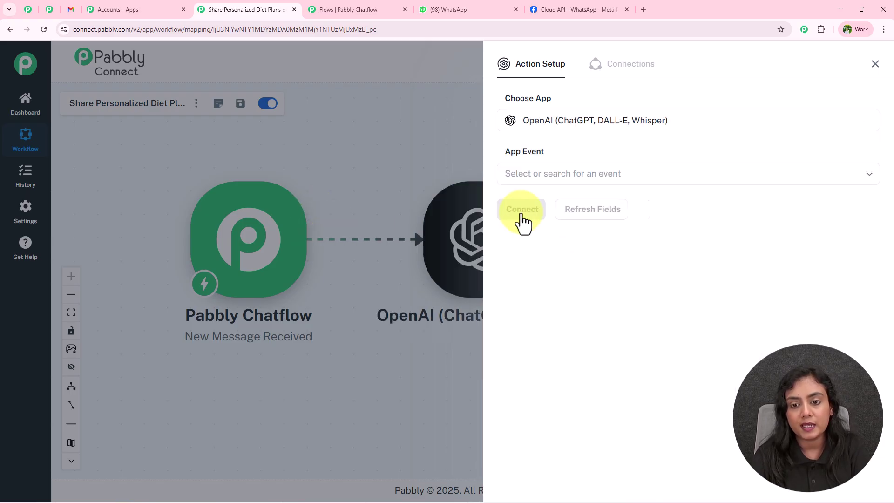
pyautogui.click(559, 173)
pyautogui.click(561, 209)
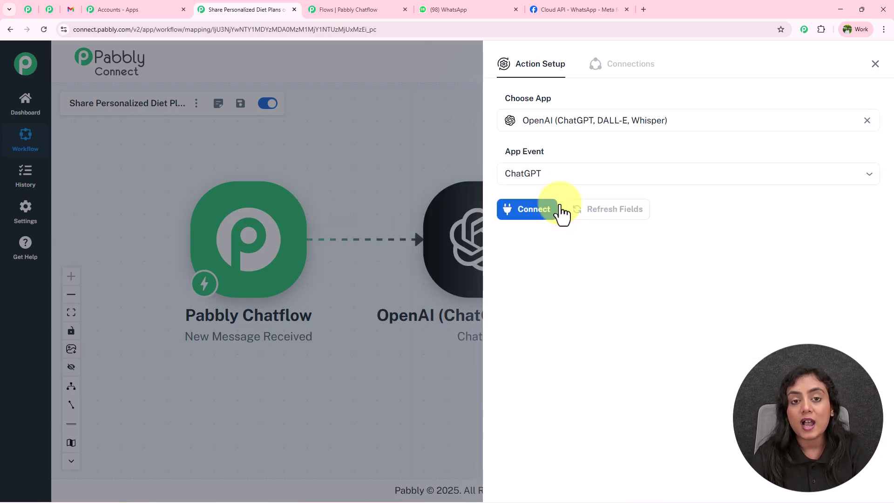
# Step: Start a new OpenAI connection and open OpenAI's API keys page in a new tab
pyautogui.click(531, 216)
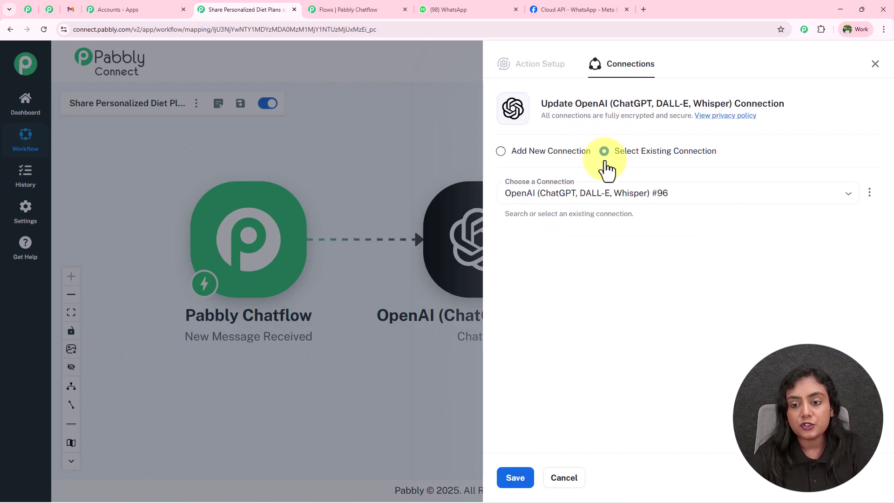
pyautogui.click(500, 151)
pyautogui.click(579, 259)
pyautogui.click(573, 228)
pyautogui.click(735, 281)
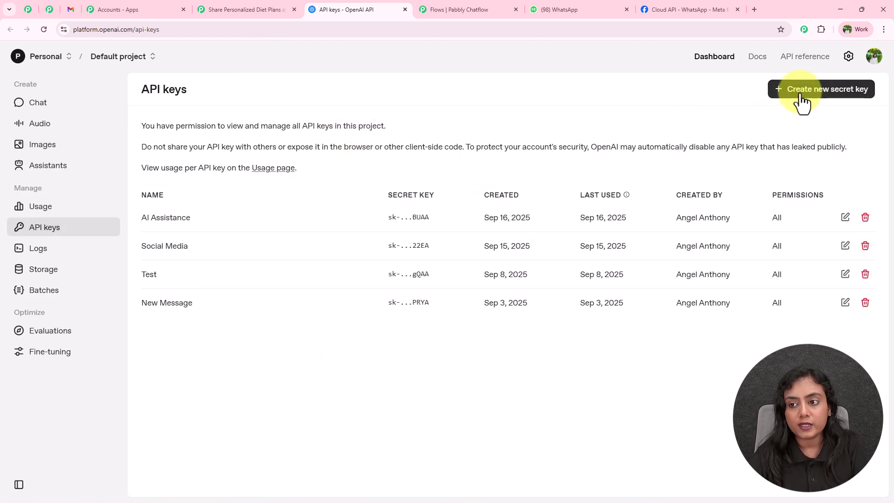
# Step: Create a new OpenAI secret key named 'New Key' and copy it
pyautogui.click(831, 96)
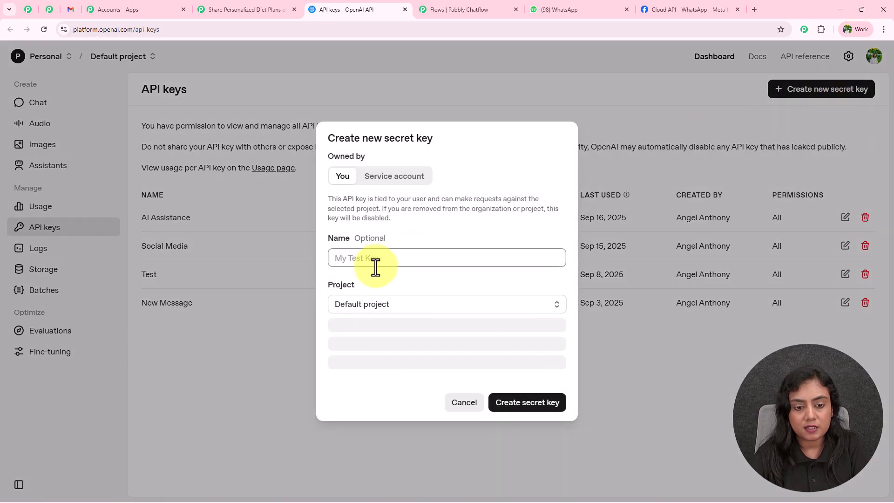
pyautogui.write('New Key')
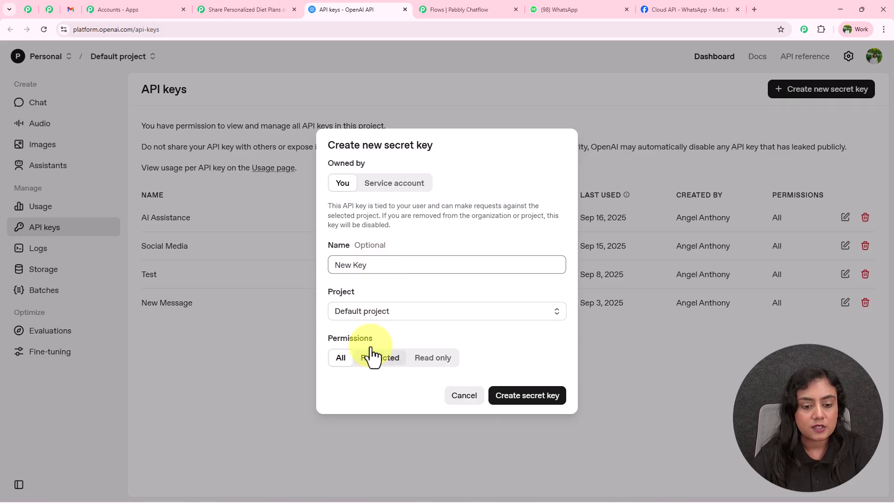
pyautogui.click(535, 396)
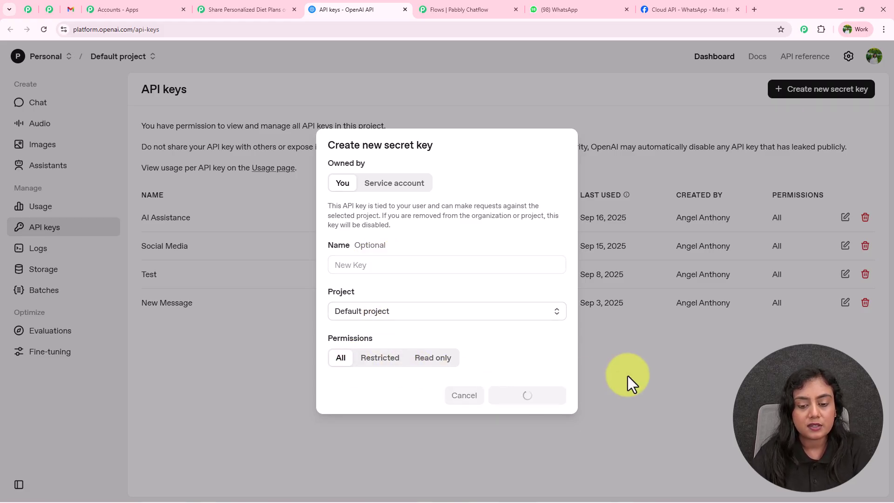
pyautogui.click(540, 290)
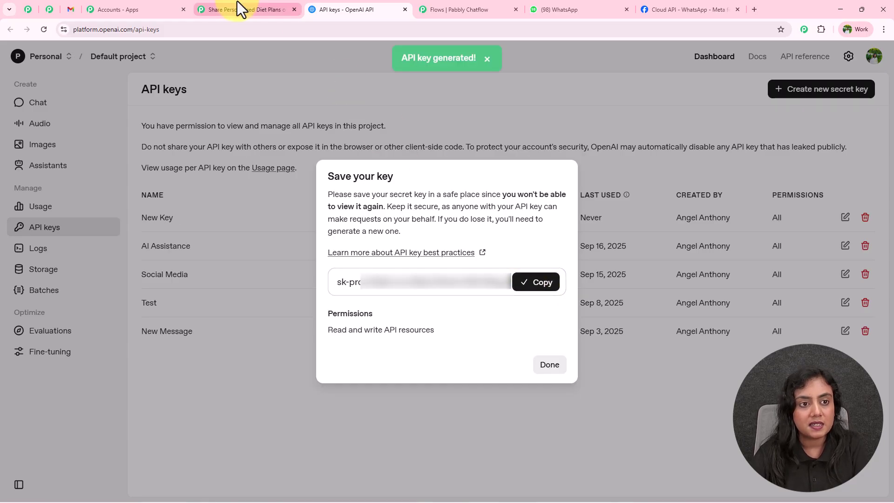
# Step: Paste the copied secret key into the Token field of Pabbly's OpenAI connection
pyautogui.click(237, 8)
pyautogui.click(648, 259)
pyautogui.hotkey('ctrl', 'v')
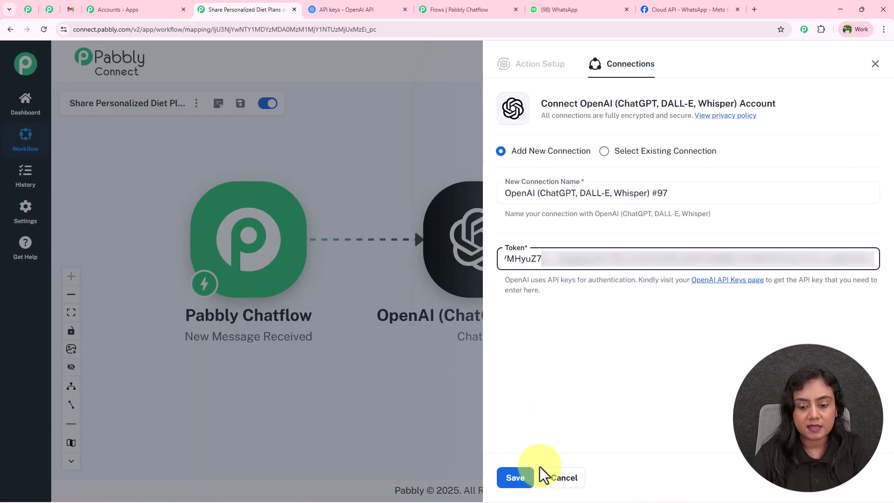
# Step: Save the OpenAI connection and choose gpt-4o as the ChatGPT action's AI model
pyautogui.click(516, 478)
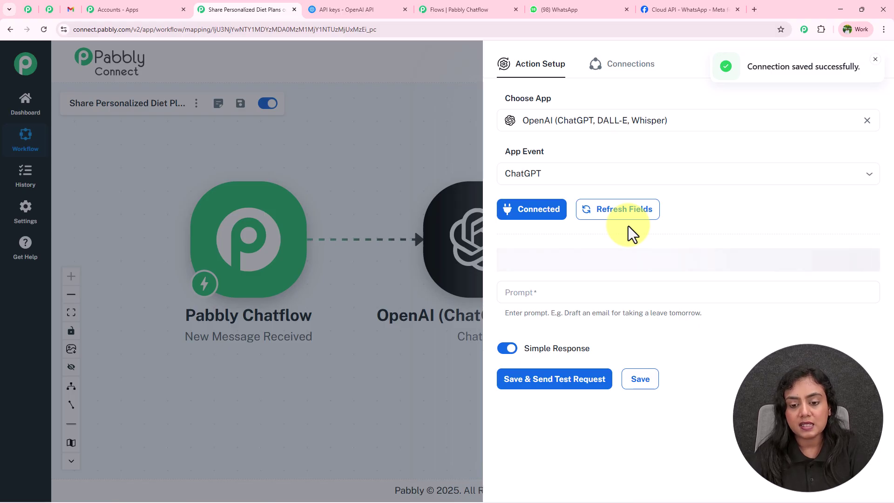
pyautogui.click(608, 261)
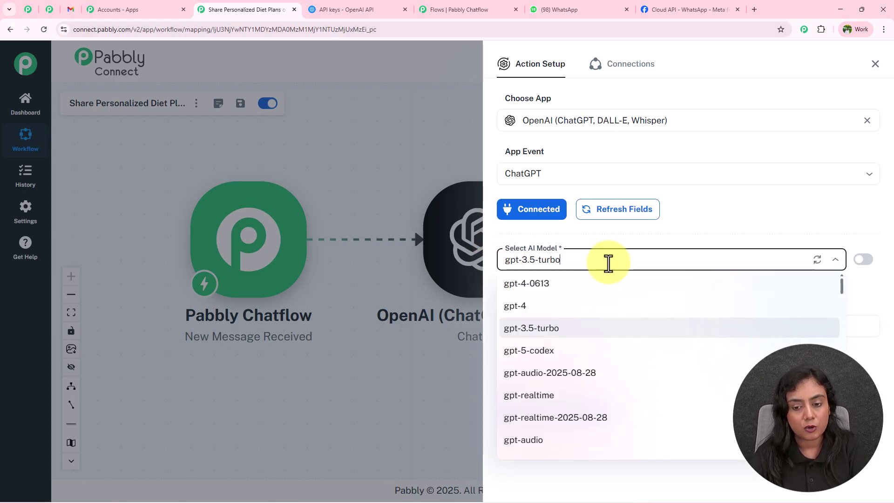
pyautogui.write('4o')
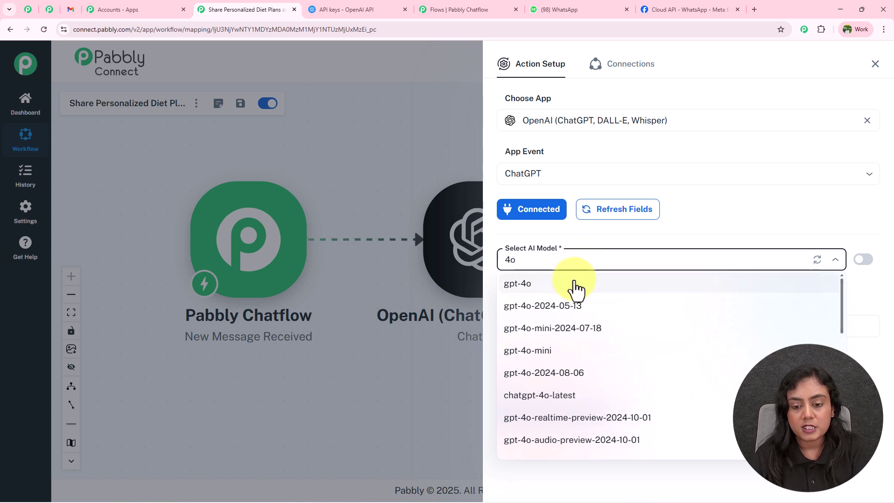
pyautogui.click(575, 285)
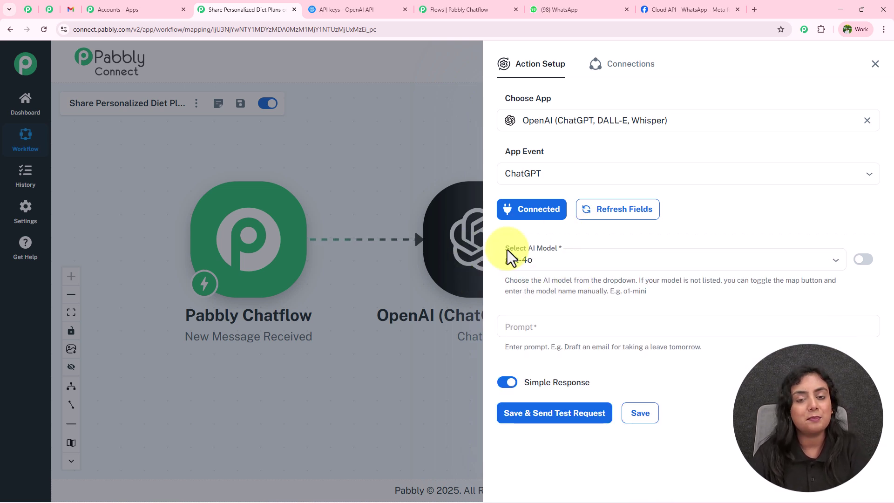
pyautogui.click(522, 325)
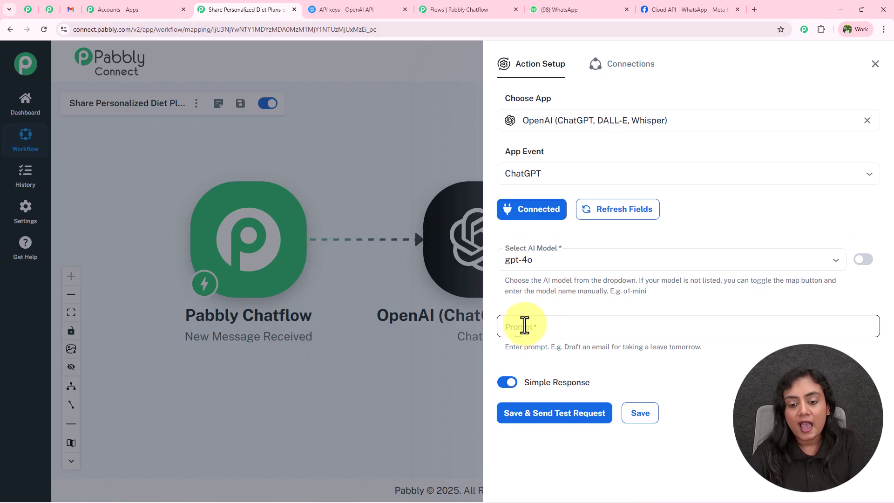
pyautogui.click(569, 308)
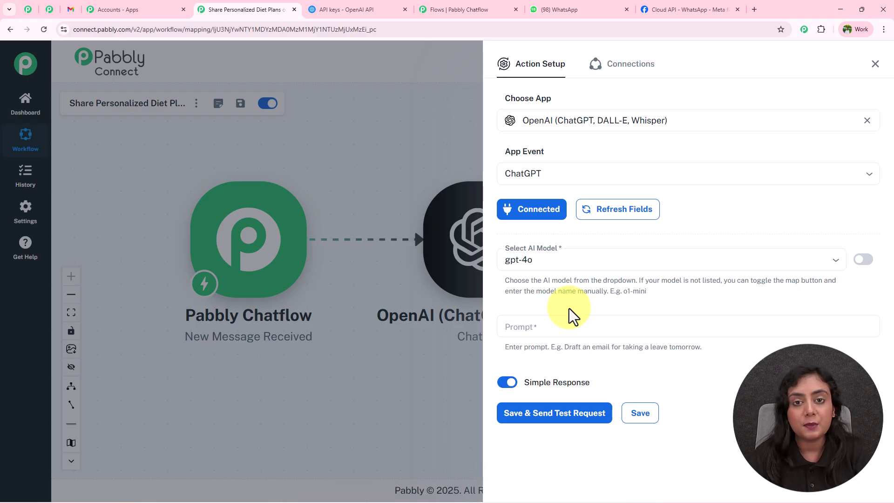
# Step: Paste the prepared NutriWellness Hub diet-plan prompt into the Prompt field and review it
pyautogui.click(566, 322)
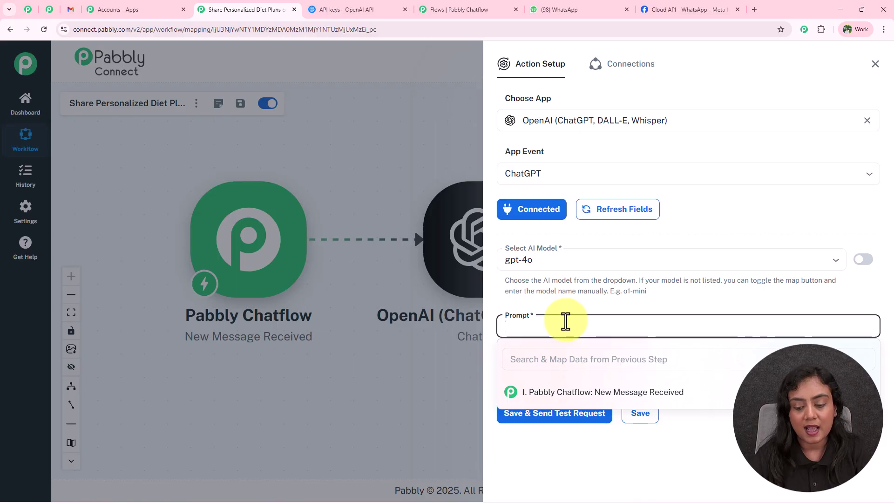
pyautogui.hotkey('ctrl', 'v')
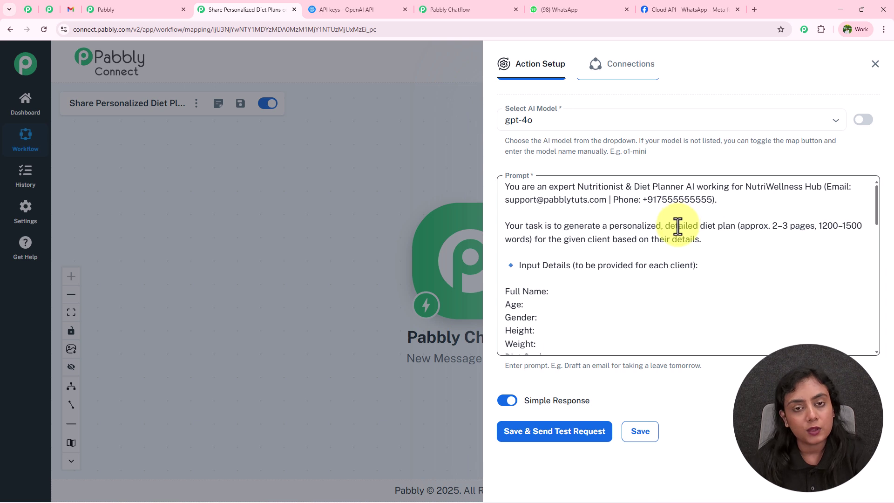
pyautogui.scroll(-1, 671, 224)
pyautogui.scroll(1, 670, 221)
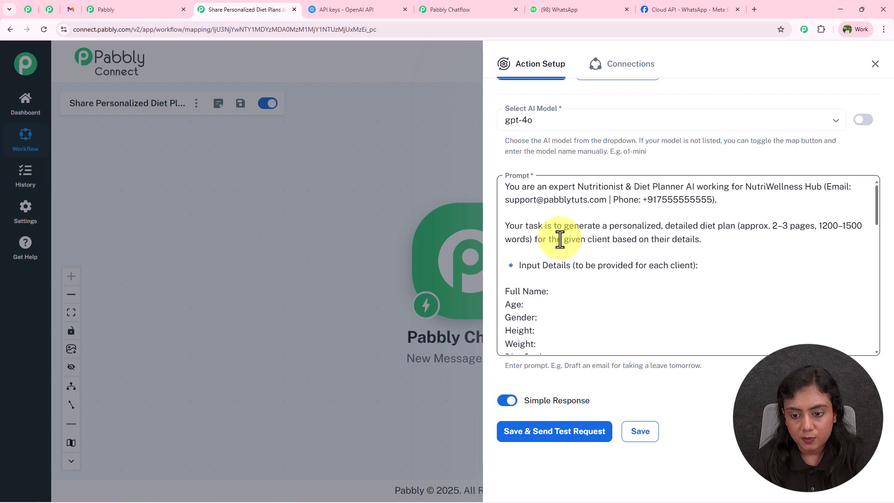
pyautogui.scroll(-1, 594, 265)
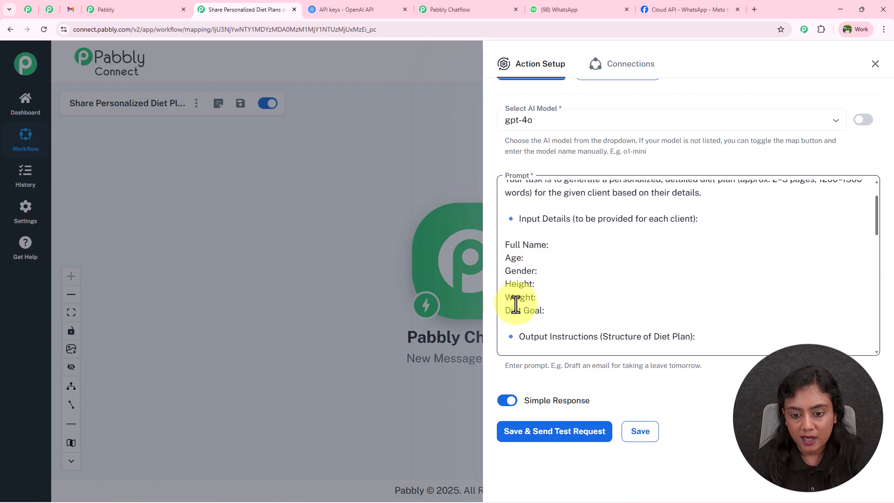
pyautogui.scroll(-2, 532, 303)
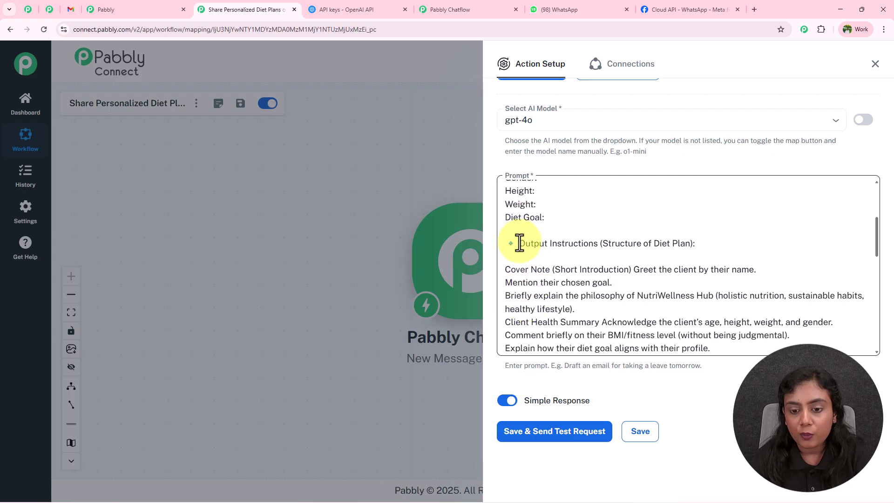
pyautogui.scroll(-1, 609, 248)
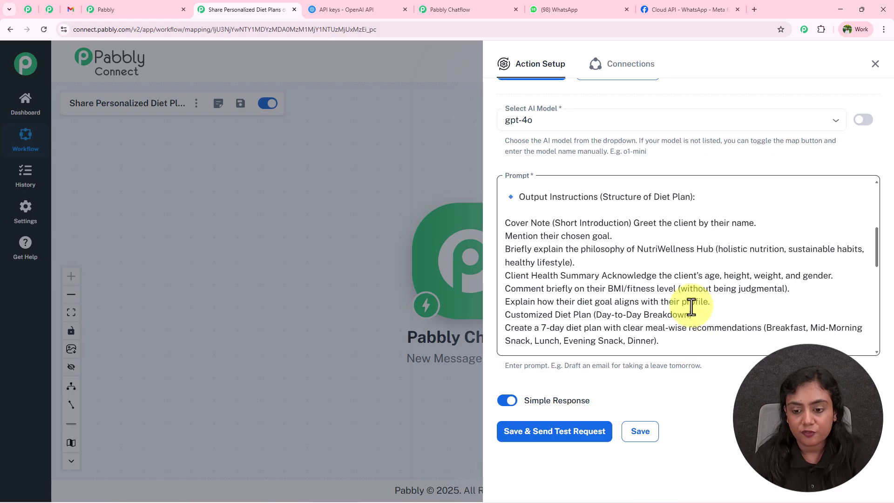
pyautogui.scroll(-8, 691, 306)
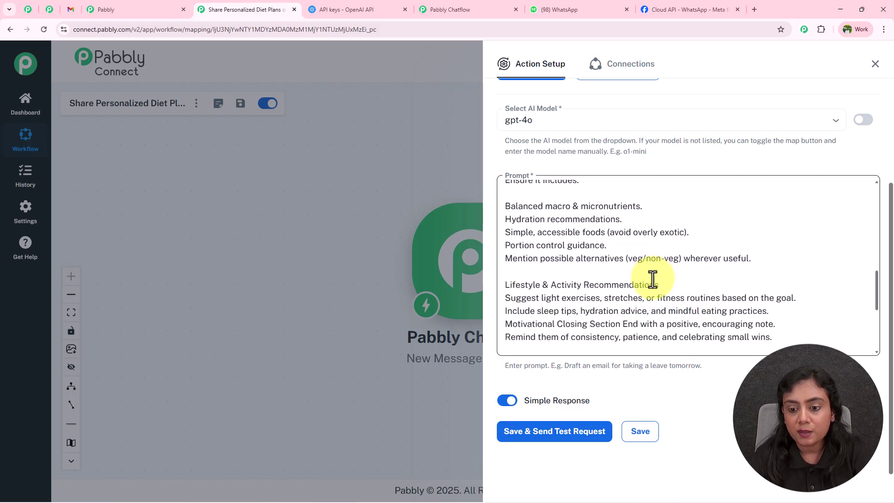
pyautogui.scroll(10, 652, 287)
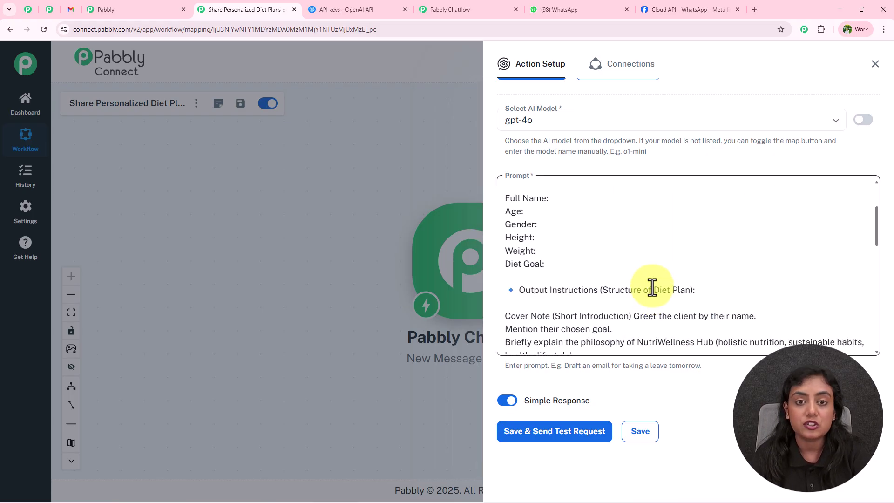
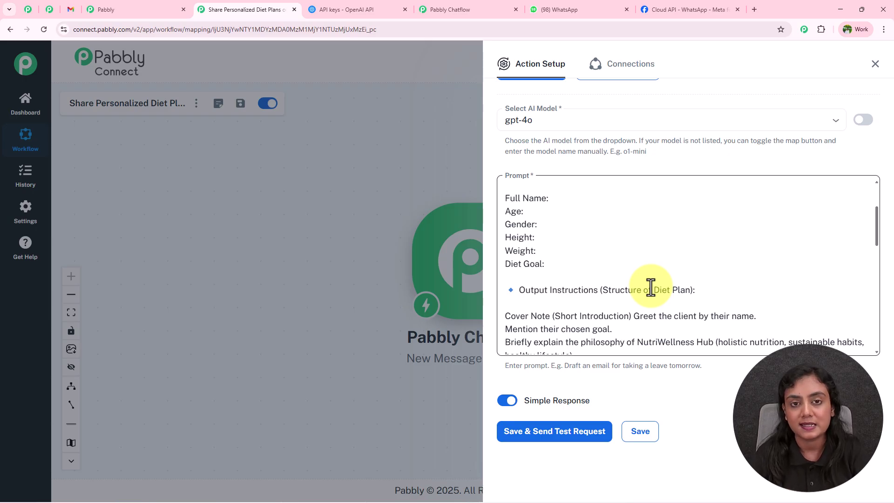
# Step: Place the cursor after 'Full Name:' in the prompt to bring up the previous-step data list
pyautogui.click(602, 201)
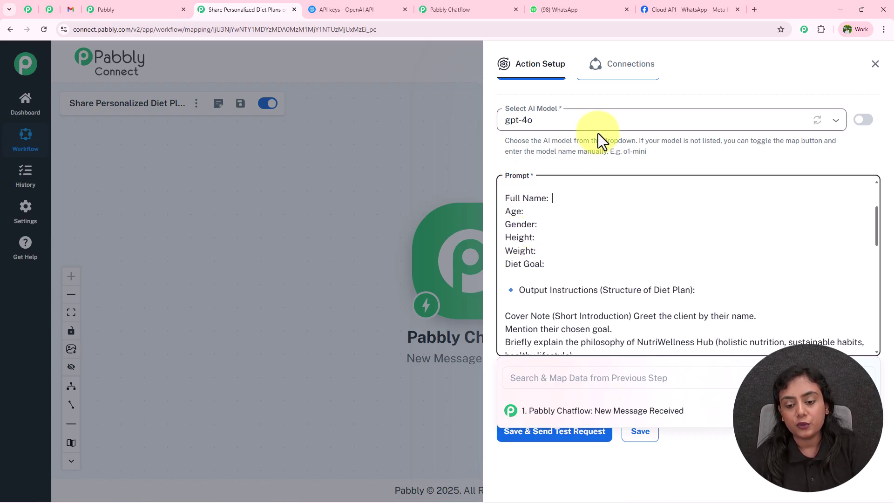
# Step: Expand the Chatflow message data and map FullName and age after the Full Name and Age labels
pyautogui.scroll(-1, 598, 133)
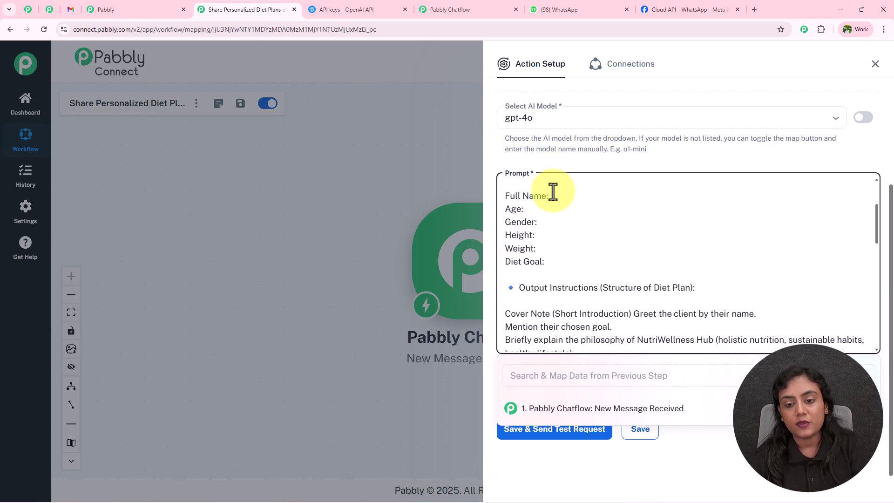
pyautogui.click(647, 411)
pyautogui.scroll(-2, 649, 461)
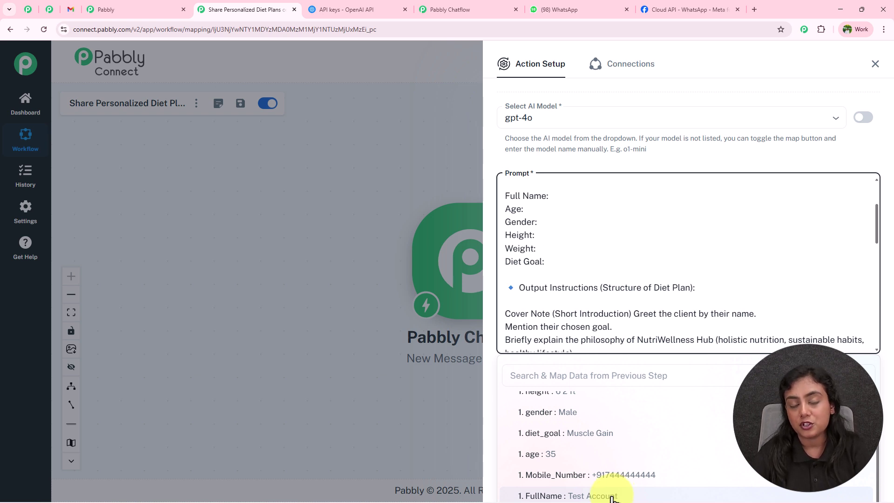
pyautogui.click(612, 496)
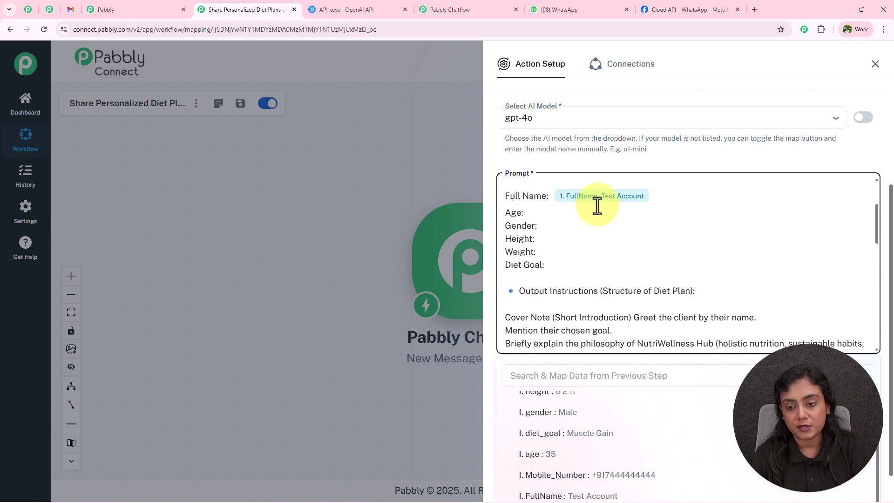
pyautogui.click(583, 213)
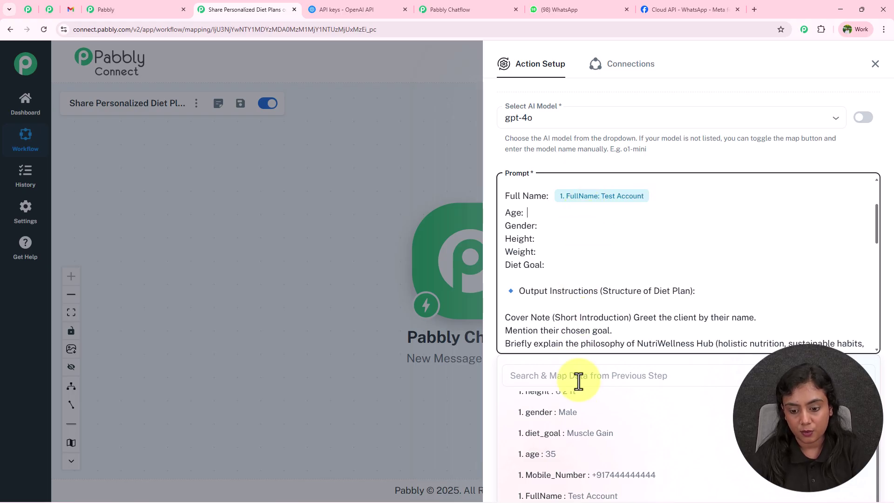
pyautogui.click(579, 455)
# Step: Map gender and height after the Gender and Height labels, then close the data list
pyautogui.click(583, 229)
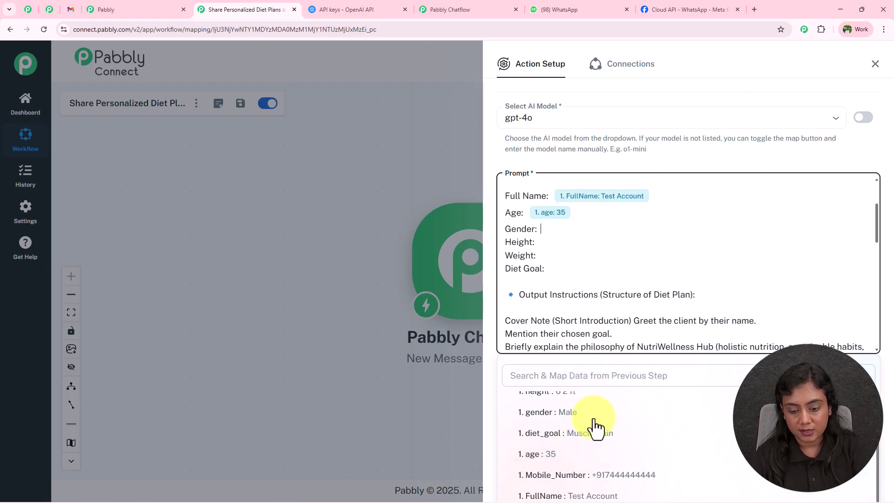
pyautogui.click(579, 413)
pyautogui.click(566, 247)
pyautogui.scroll(1, 589, 419)
pyautogui.click(592, 406)
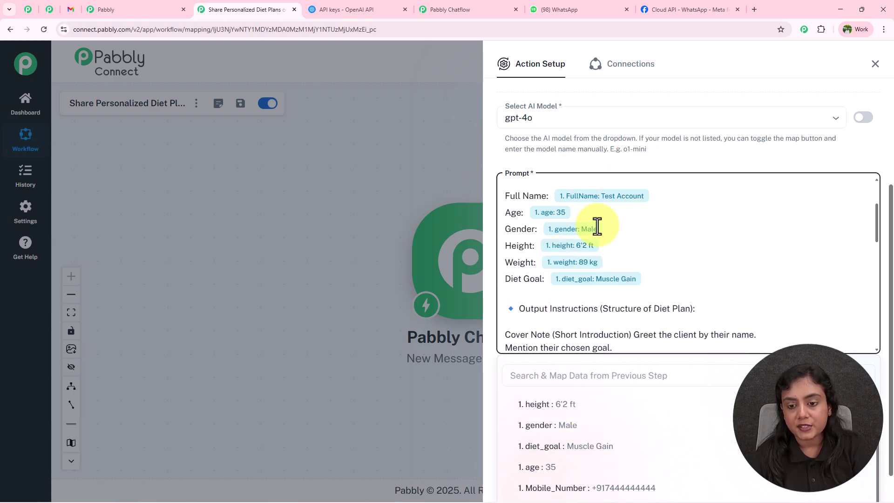
pyautogui.click(628, 158)
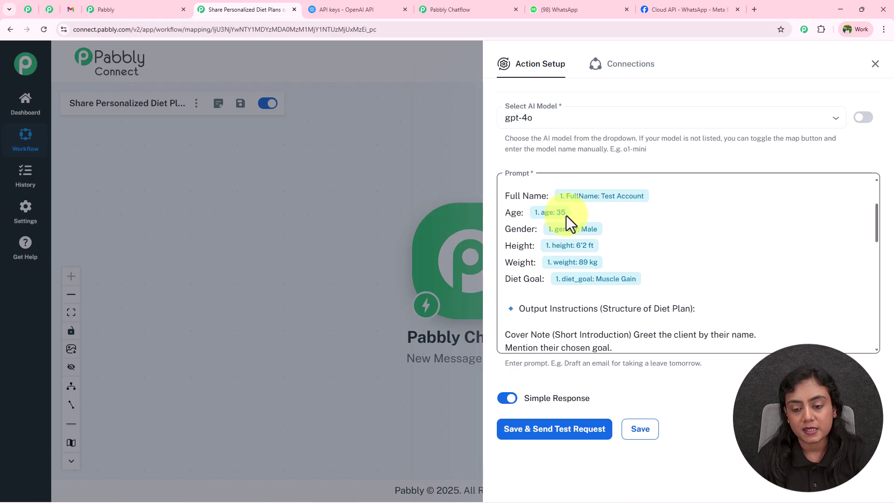
# Step: Save the ChatGPT step and send a test request
pyautogui.click(576, 428)
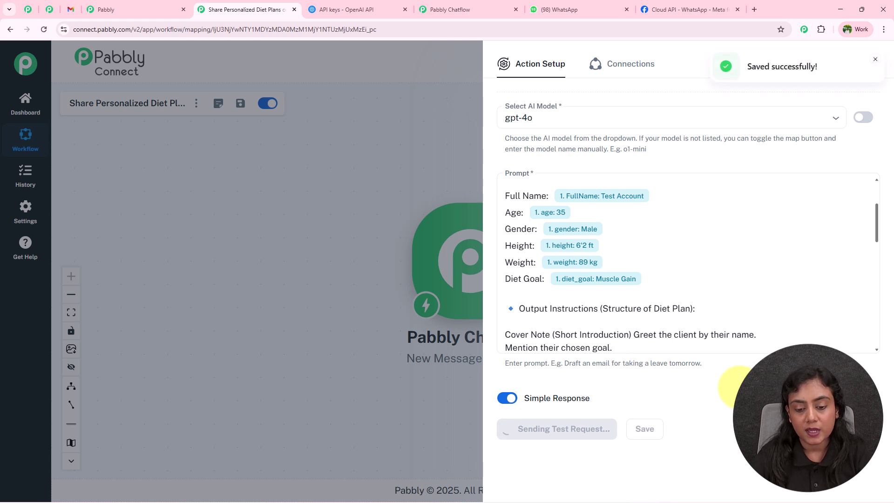
pyautogui.scroll(-6, 748, 230)
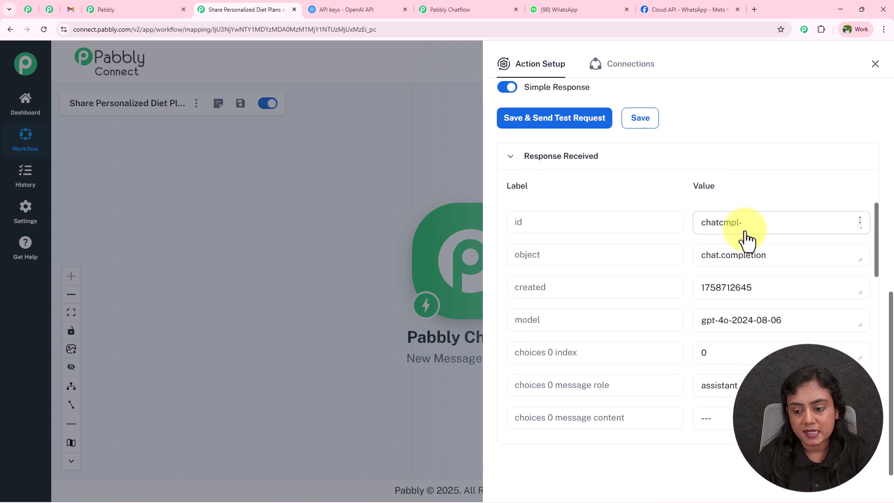
pyautogui.scroll(-4, 644, 284)
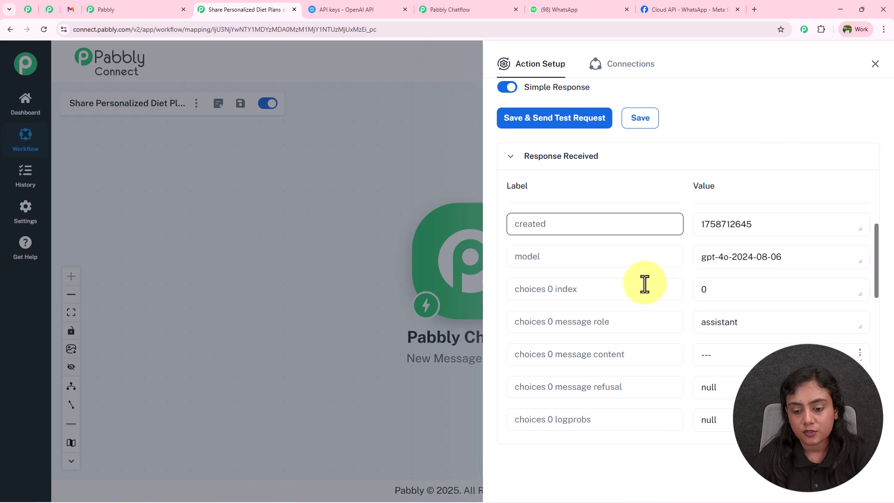
pyautogui.scroll(-1, 645, 283)
# Step: Enlarge the choices 0 message content box and read the diet plan's title and welcome paragraph
pyautogui.moveTo(554, 232); pyautogui.dragTo(616, 233)
pyautogui.click(868, 236)
pyautogui.moveTo(860, 235); pyautogui.dragTo(867, 447)
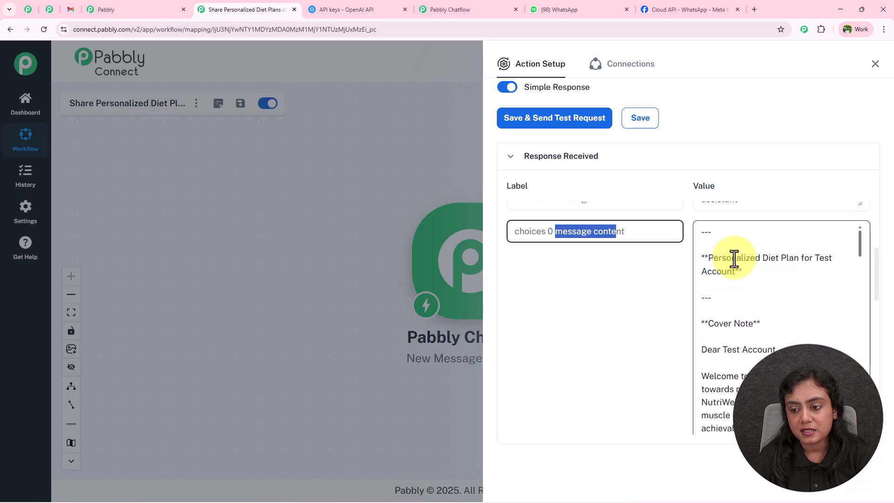
pyautogui.moveTo(714, 257); pyautogui.dragTo(735, 275)
pyautogui.scroll(-1, 714, 272)
pyautogui.moveTo(703, 303); pyautogui.dragTo(772, 304)
pyautogui.moveTo(703, 329); pyautogui.dragTo(764, 375)
pyautogui.scroll(-1, 785, 343)
# Step: Review the response's Client Health Summary and Day 2 Mid-Morning Snack sections
pyautogui.click(799, 361)
pyautogui.scroll(-3, 800, 356)
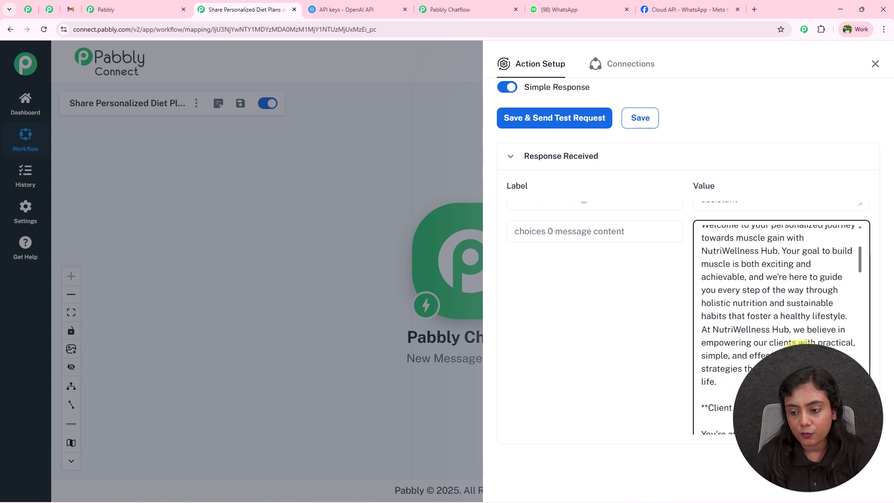
pyautogui.scroll(-1, 794, 338)
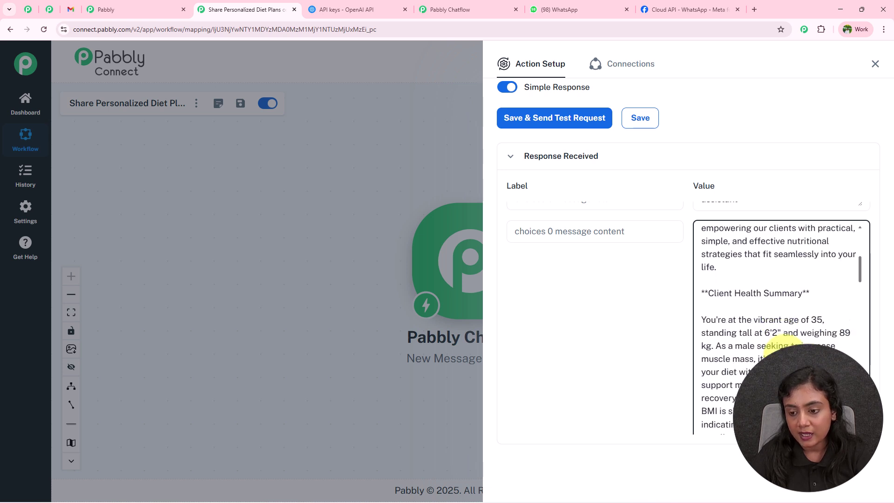
pyautogui.moveTo(701, 305); pyautogui.dragTo(787, 384)
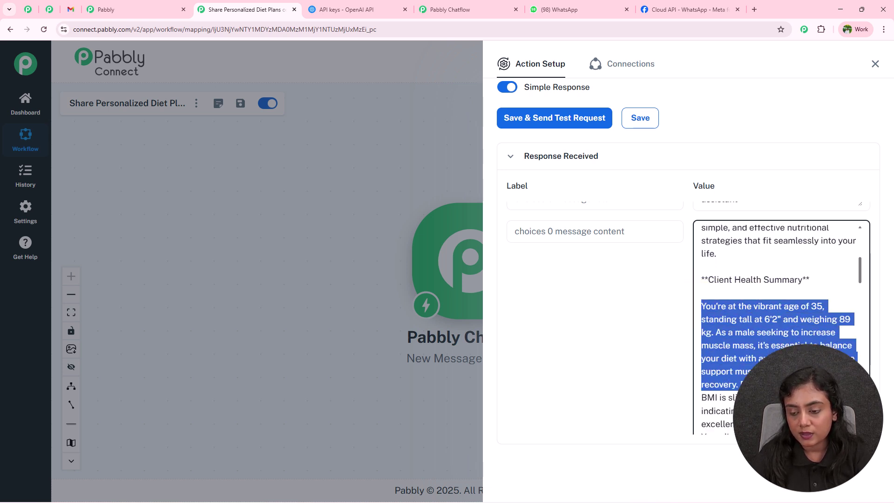
pyautogui.click(787, 385)
pyautogui.moveTo(701, 305); pyautogui.dragTo(845, 325)
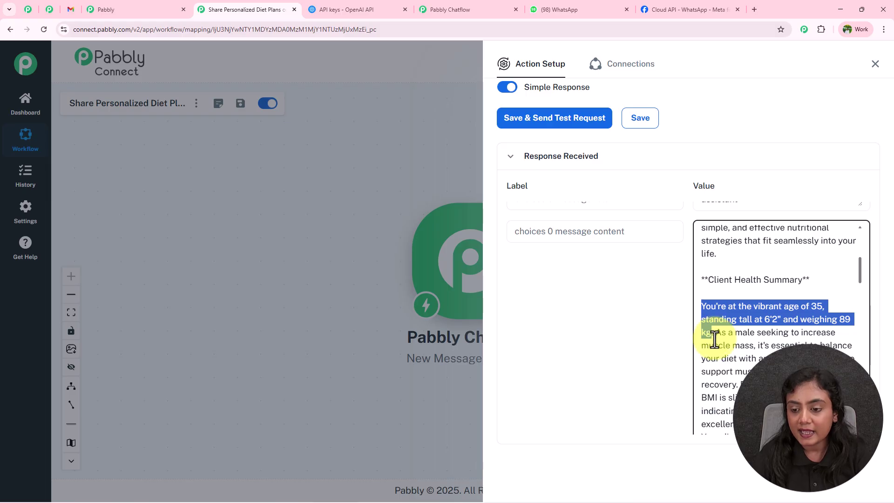
pyautogui.moveTo(739, 339); pyautogui.dragTo(765, 340)
pyautogui.moveTo(825, 336); pyautogui.dragTo(757, 347)
pyautogui.moveTo(827, 342); pyautogui.dragTo(765, 350)
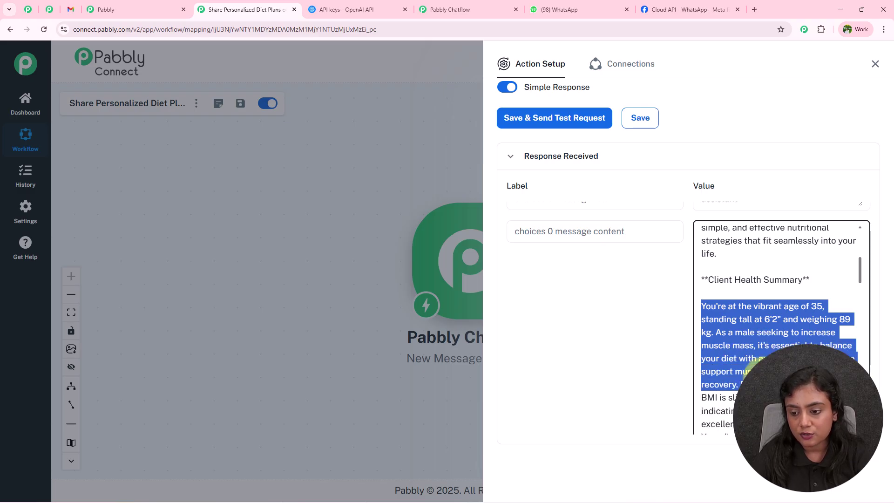
pyautogui.click(791, 343)
pyautogui.scroll(-5, 791, 344)
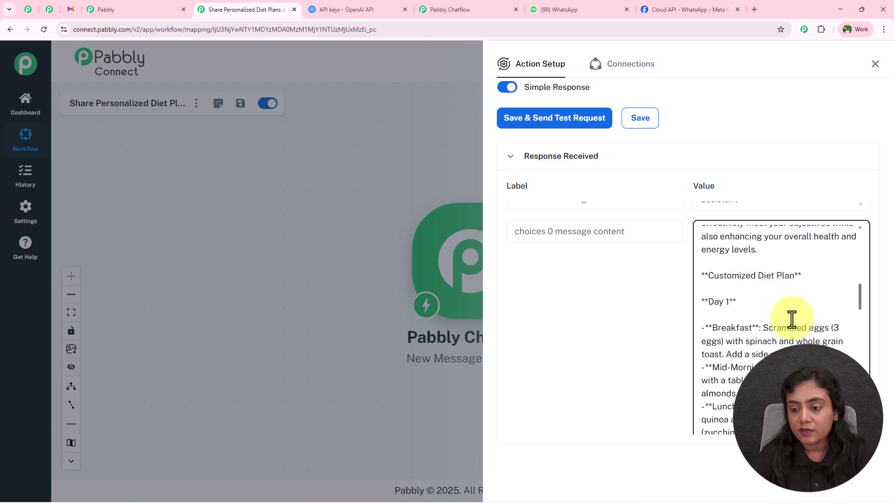
pyautogui.scroll(-8, 786, 307)
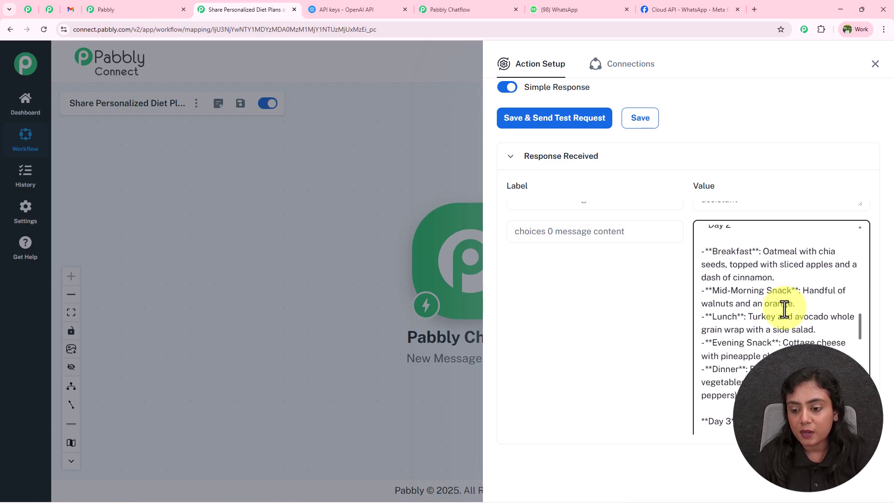
pyautogui.scroll(3, 717, 285)
pyautogui.moveTo(713, 272); pyautogui.dragTo(748, 272)
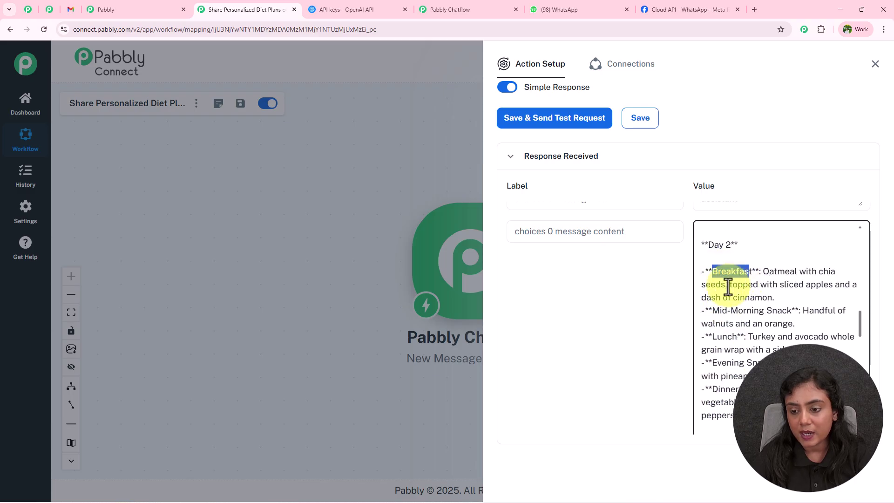
pyautogui.moveTo(708, 314); pyautogui.dragTo(794, 325)
pyautogui.click(729, 340)
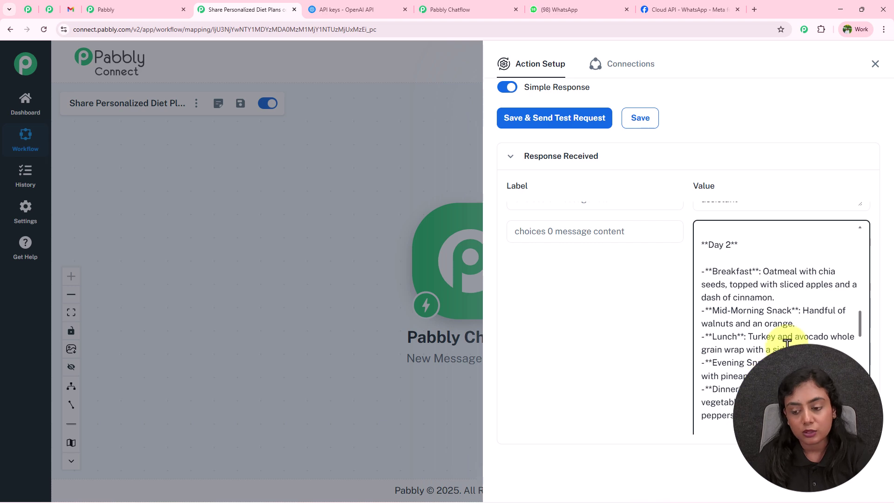
# Step: Review the rest of the plan, including the Exercise Routine and closing sign-off
pyautogui.scroll(-15, 787, 342)
pyautogui.scroll(-6, 779, 345)
pyautogui.scroll(-3, 785, 302)
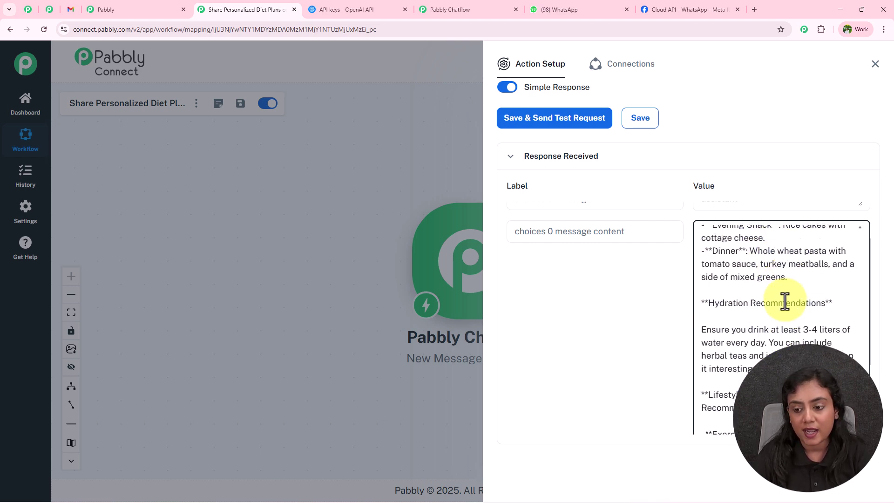
pyautogui.scroll(-2, 801, 300)
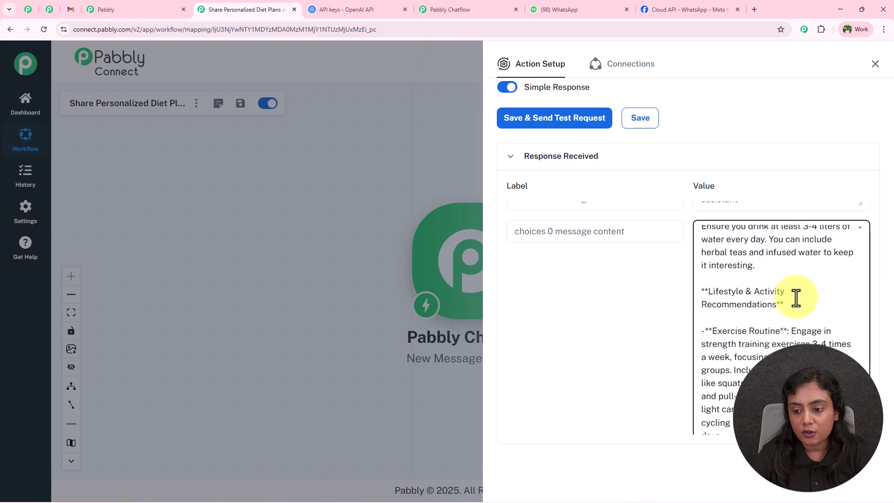
pyautogui.moveTo(709, 292); pyautogui.dragTo(774, 292)
pyautogui.moveTo(713, 332); pyautogui.dragTo(787, 334)
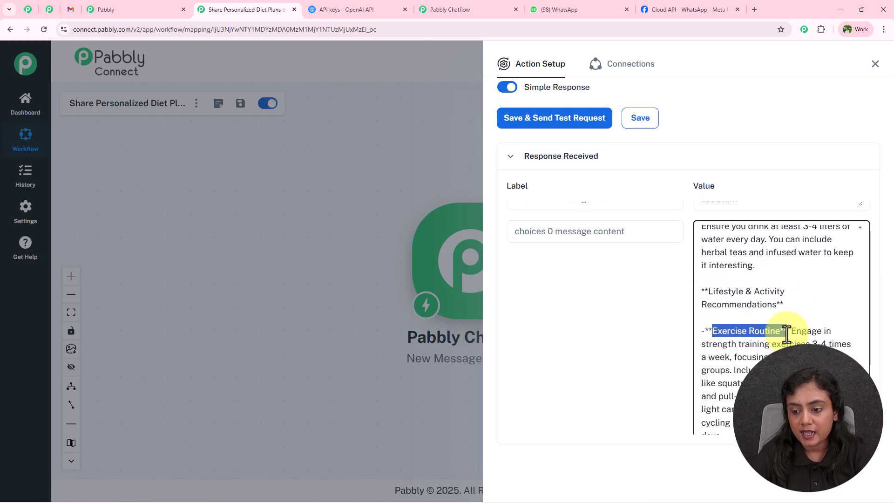
pyautogui.scroll(-5, 786, 332)
pyautogui.moveTo(717, 275); pyautogui.dragTo(812, 275)
pyautogui.moveTo(713, 354); pyautogui.dragTo(730, 356)
pyautogui.moveTo(713, 409); pyautogui.dragTo(750, 395)
pyautogui.scroll(-1, 773, 392)
pyautogui.scroll(-10, 768, 359)
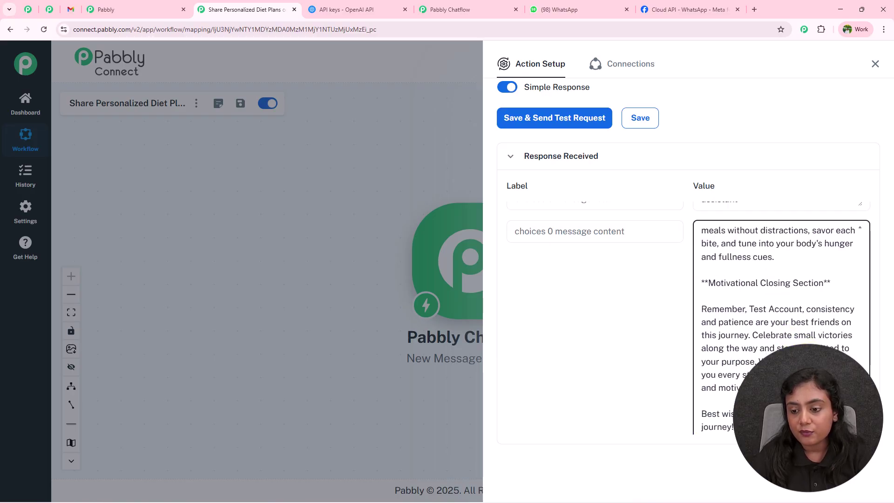
pyautogui.moveTo(700, 359); pyautogui.dragTo(791, 373)
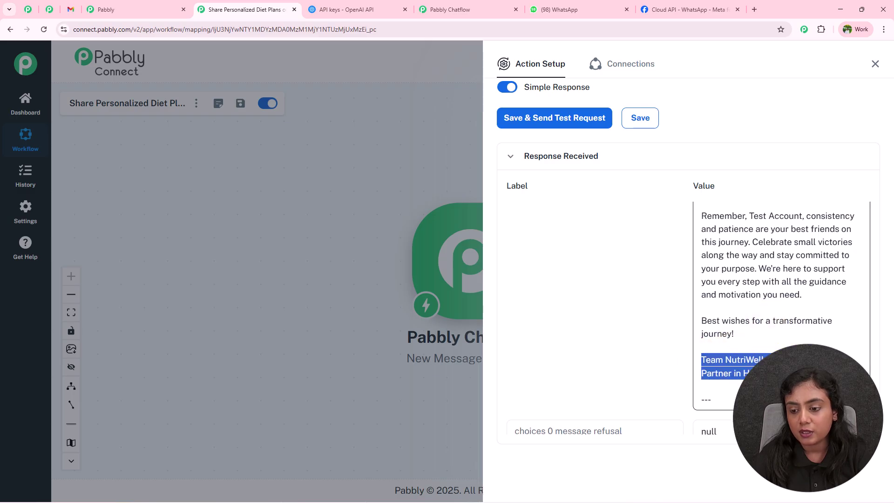
pyautogui.click(792, 374)
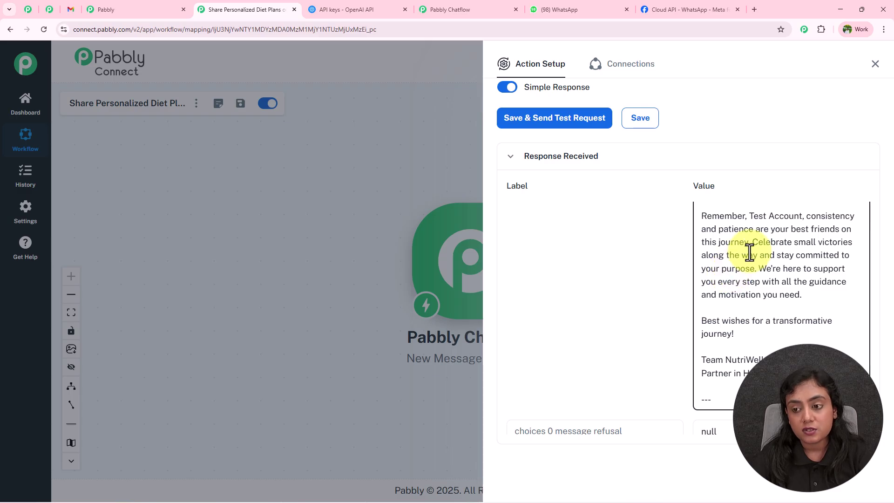
# Step: Close the ChatGPT settings and arrange the Chatflow node top-left with OpenAI below it
pyautogui.click(875, 69)
pyautogui.moveTo(405, 270); pyautogui.dragTo(190, 209)
pyautogui.scroll(-3, 189, 209)
pyautogui.moveTo(473, 237); pyautogui.dragTo(330, 262)
pyautogui.moveTo(294, 310); pyautogui.dragTo(306, 347)
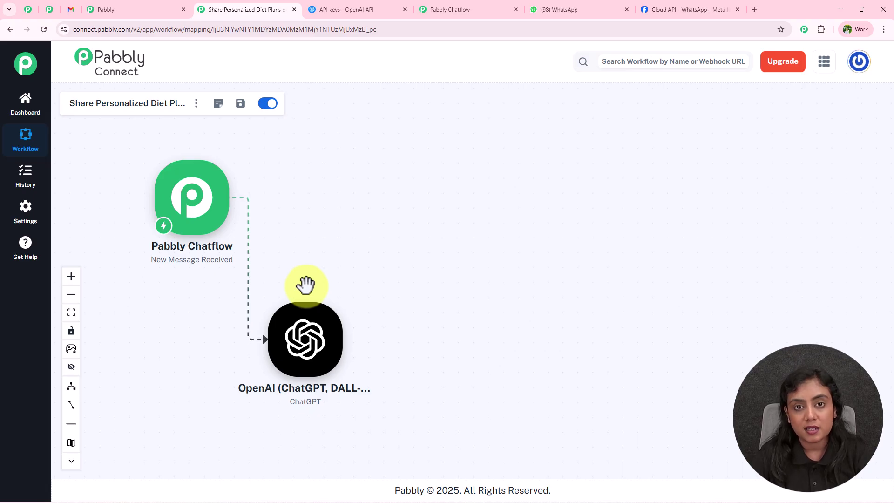
# Step: Glance at the Diet Plan Template, then add a Google Docs step after ChatGPT
pyautogui.click(669, 10)
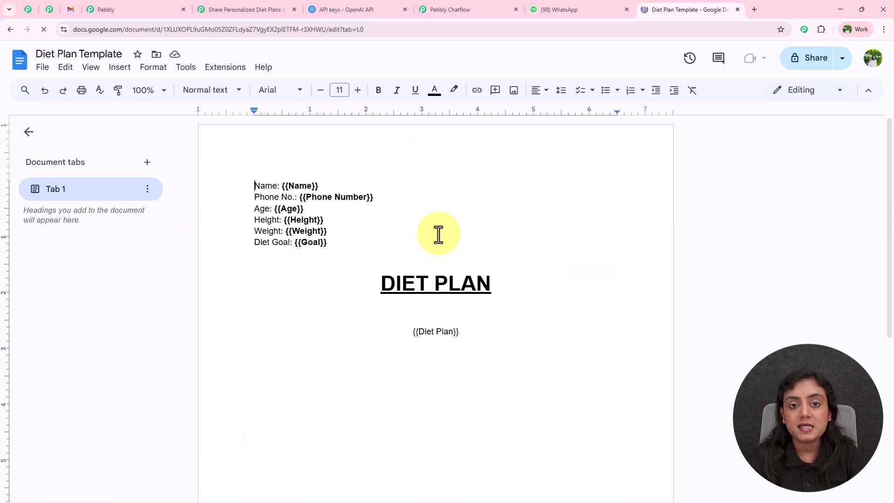
pyautogui.click(233, 9)
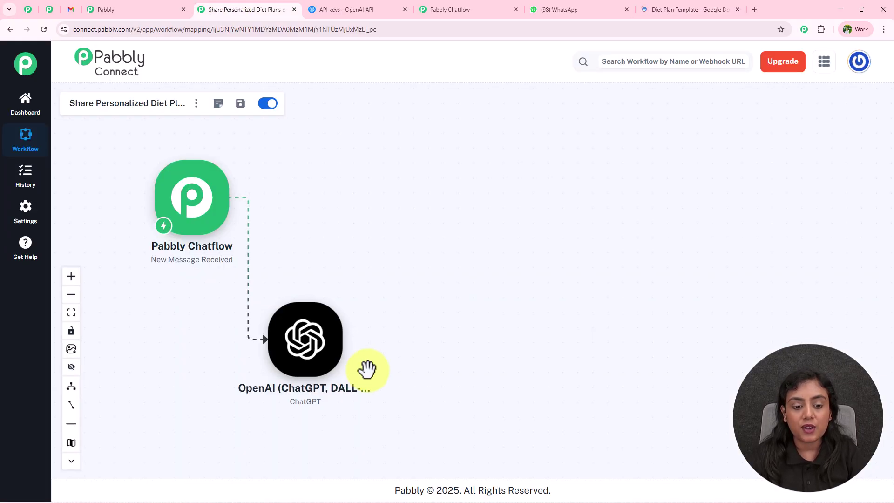
pyautogui.click(348, 349)
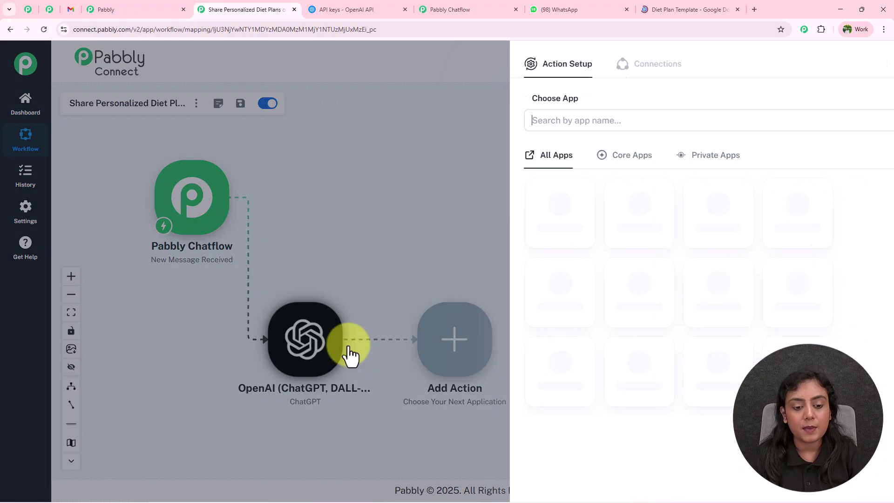
pyautogui.write('Google')
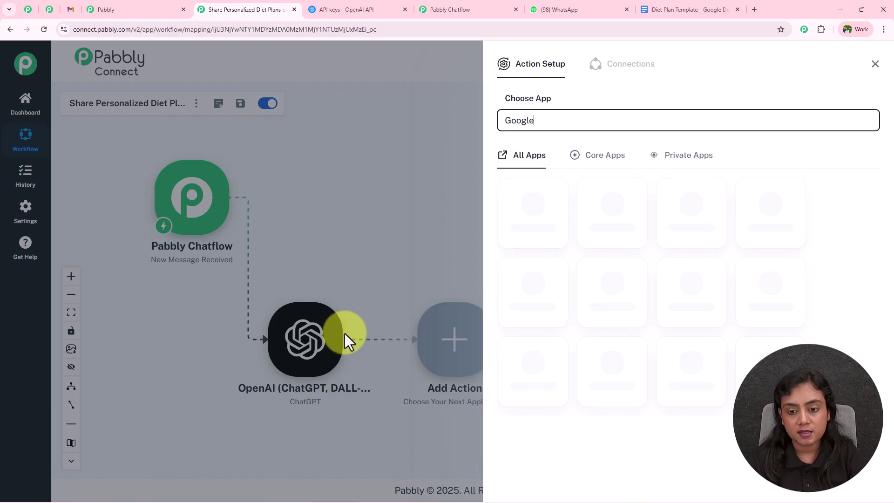
pyautogui.click(628, 457)
# Step: Set the Google Docs event to Create Document from Template and begin connecting the account
pyautogui.click(602, 174)
pyautogui.click(524, 275)
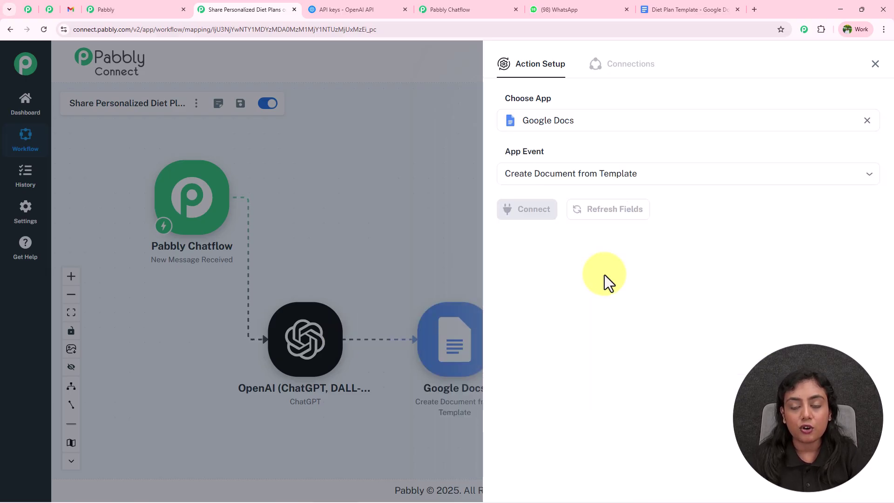
pyautogui.click(543, 215)
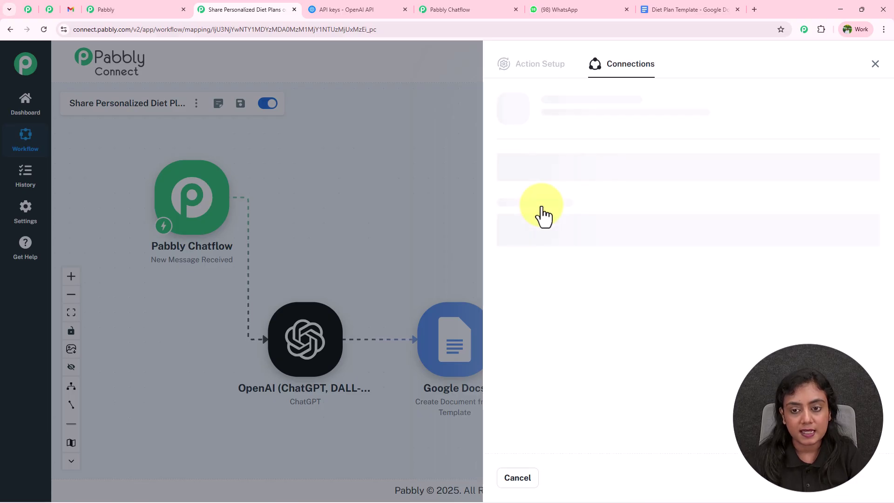
# Step: Add a new Google connection by signing in, choosing the account and allowing Drive access
pyautogui.click(577, 192)
pyautogui.click(502, 151)
pyautogui.click(580, 270)
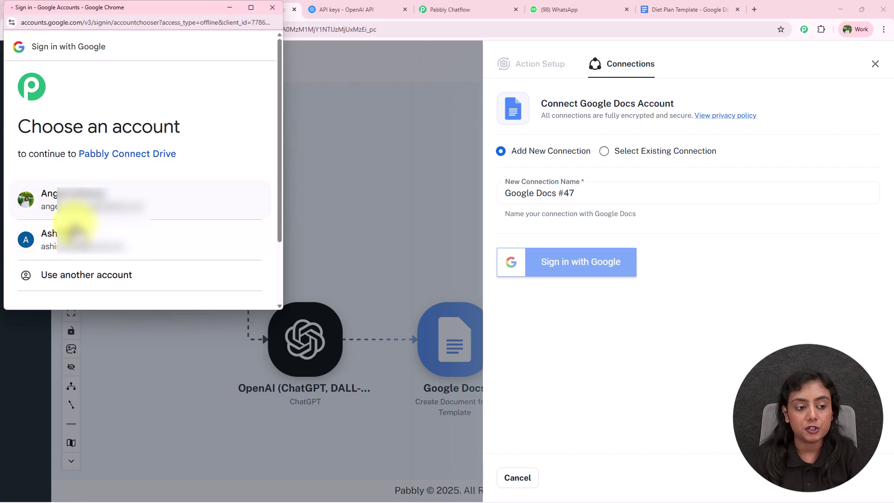
pyautogui.click(163, 212)
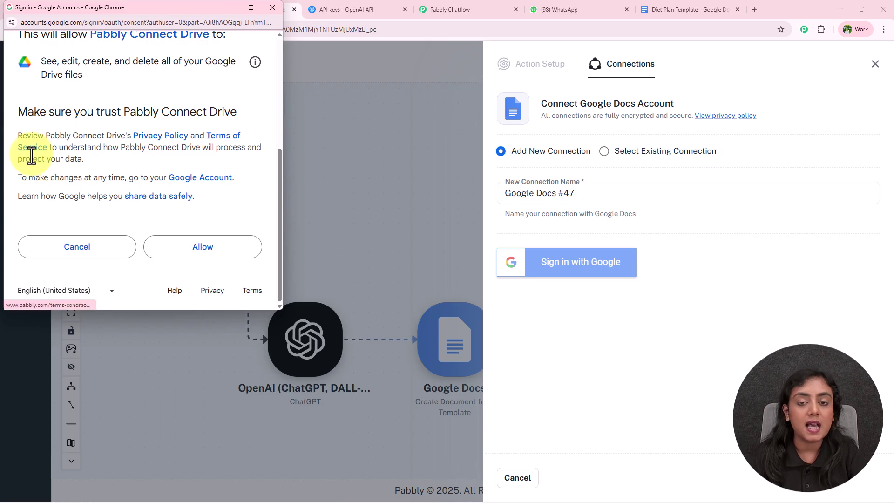
pyautogui.click(188, 249)
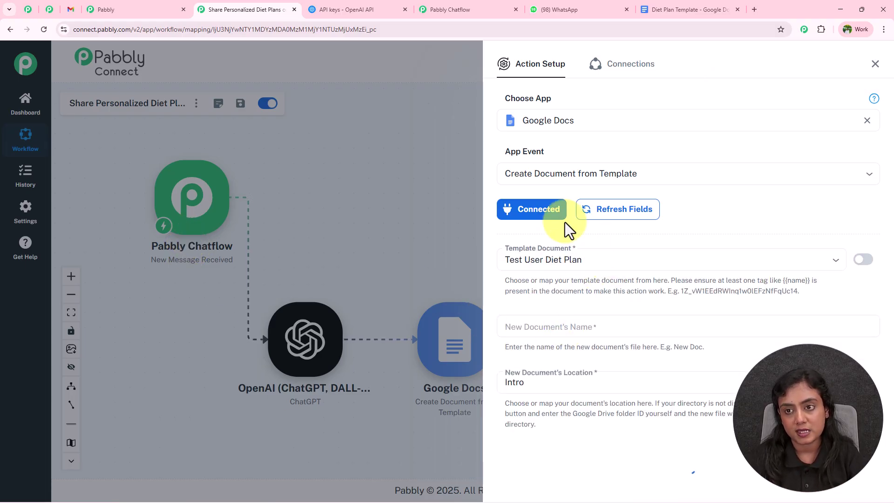
# Step: Choose Diet Plan Template as the template document
pyautogui.click(678, 8)
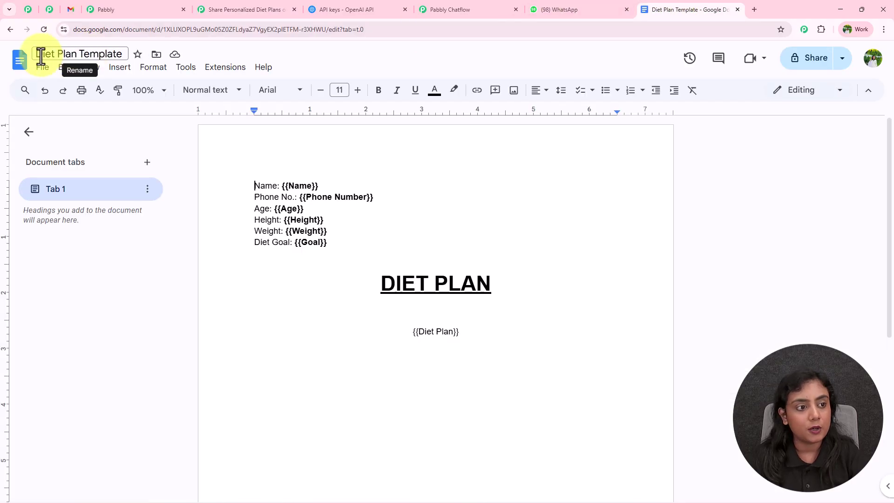
pyautogui.click(228, 9)
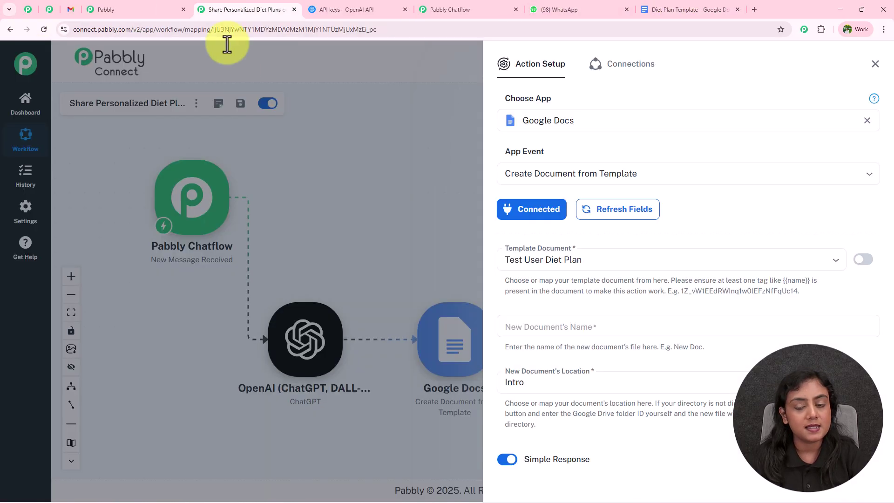
pyautogui.click(618, 260)
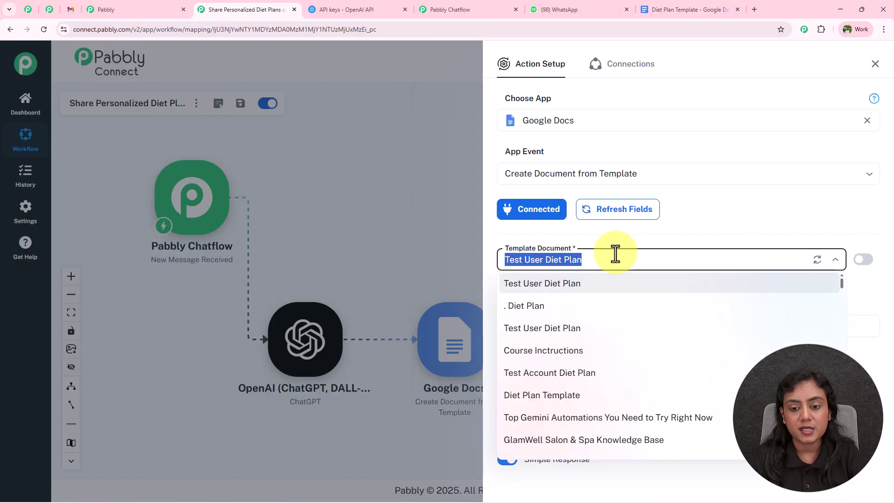
pyautogui.click(513, 397)
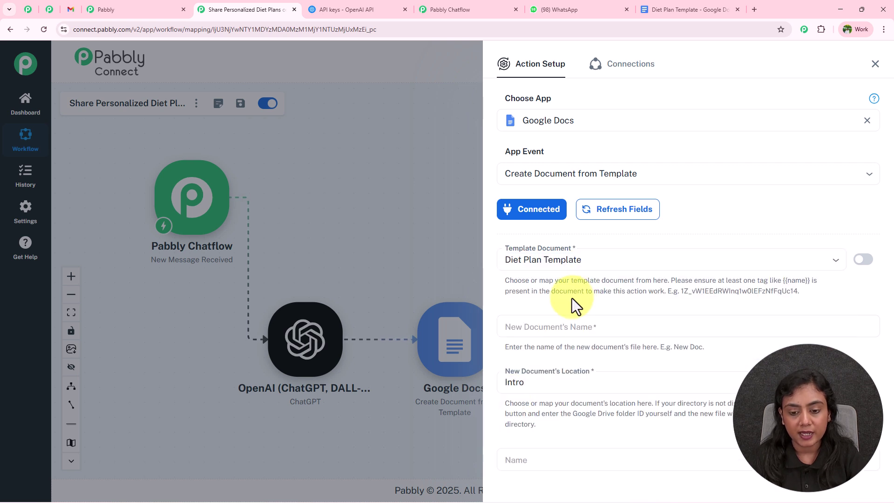
pyautogui.scroll(-1, 572, 298)
# Step: Name the new document with the Chatflow FullName plus 'Diet Plan'
pyautogui.click(512, 281)
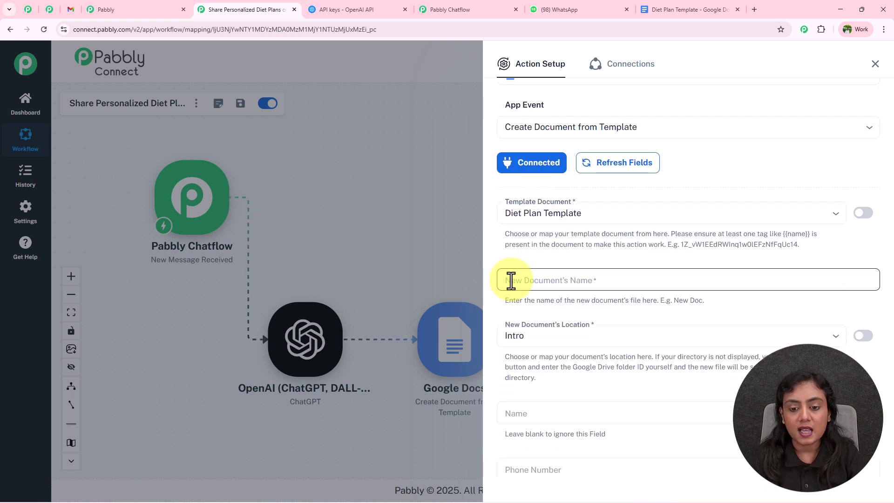
pyautogui.click(591, 281)
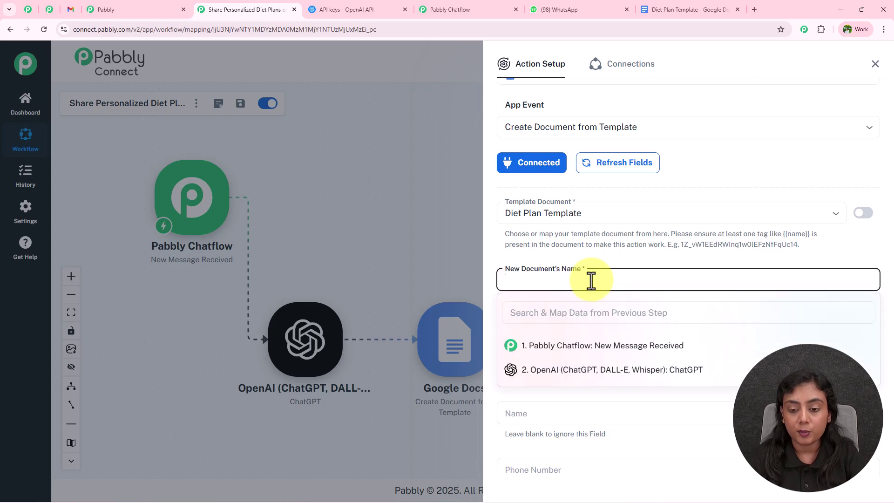
pyautogui.click(592, 349)
pyautogui.scroll(-3, 611, 422)
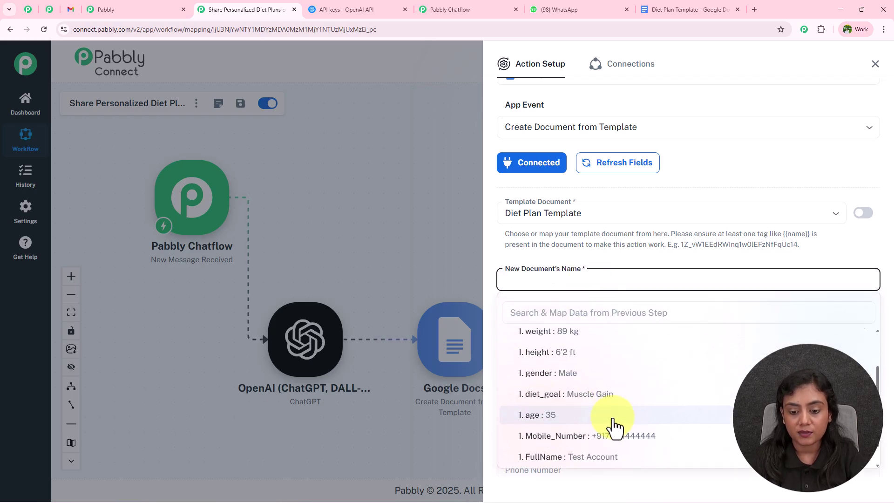
pyautogui.click(611, 418)
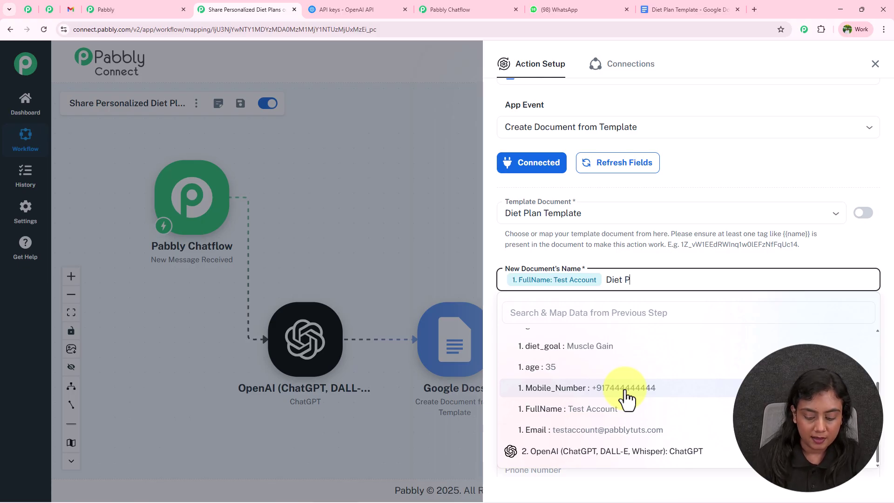
pyautogui.click(647, 254)
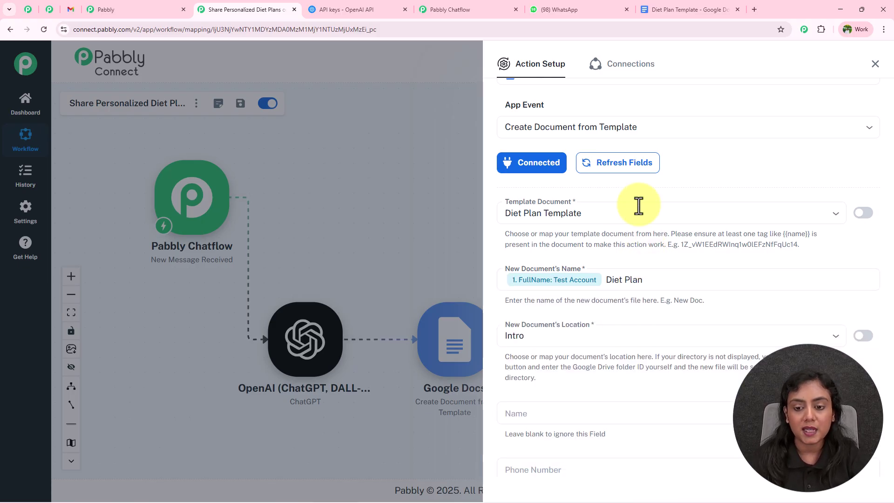
pyautogui.scroll(-2, 597, 244)
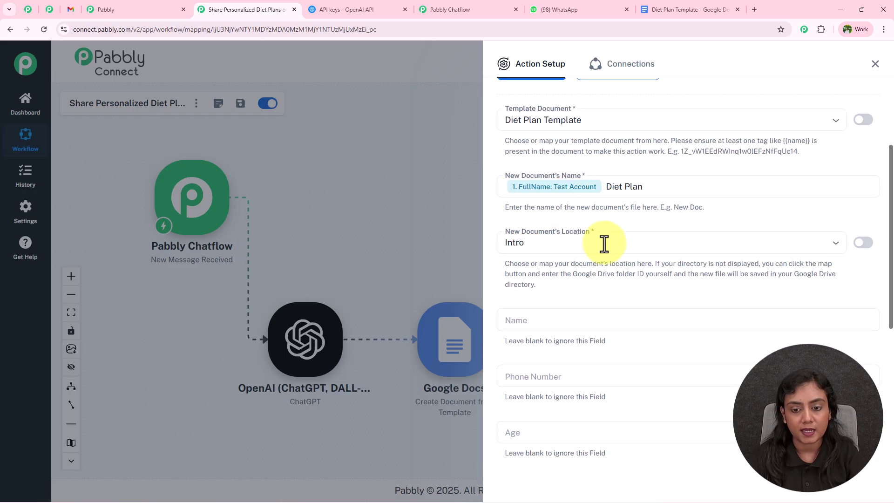
pyautogui.scroll(1, 479, 272)
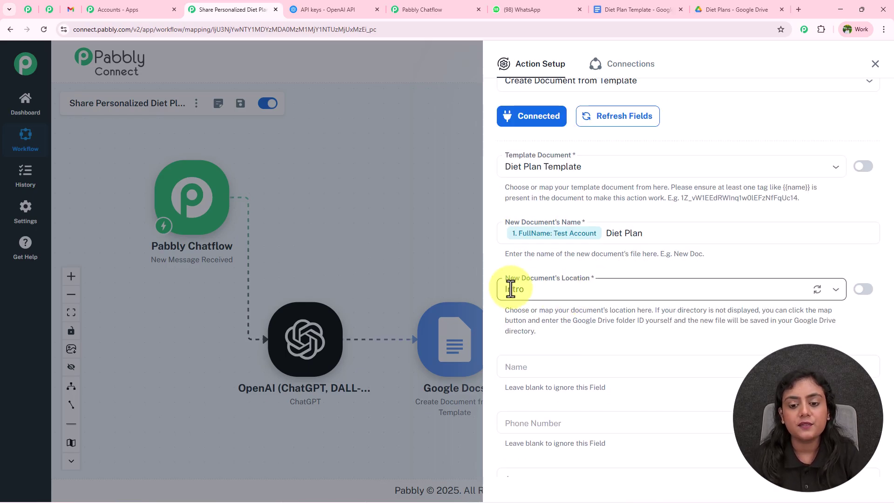
# Step: Save the copies into the Diet Plans folder and confirm that folder in Drive
pyautogui.click(571, 291)
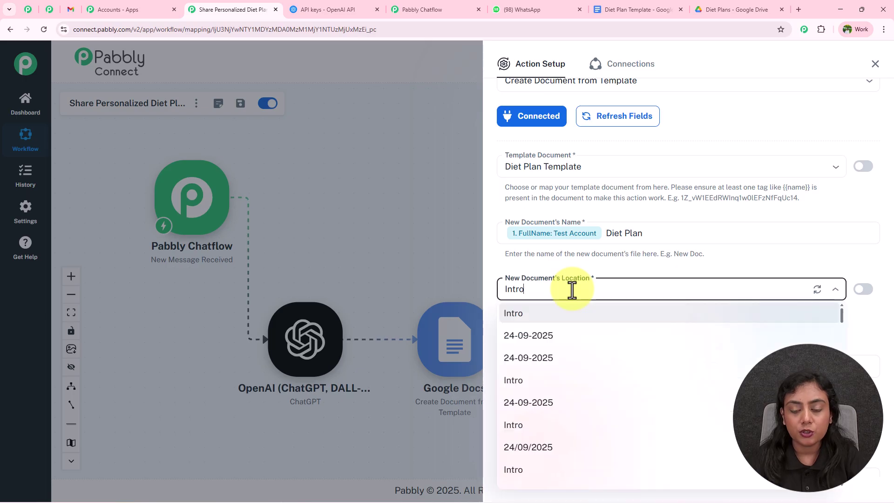
pyautogui.write('Die')
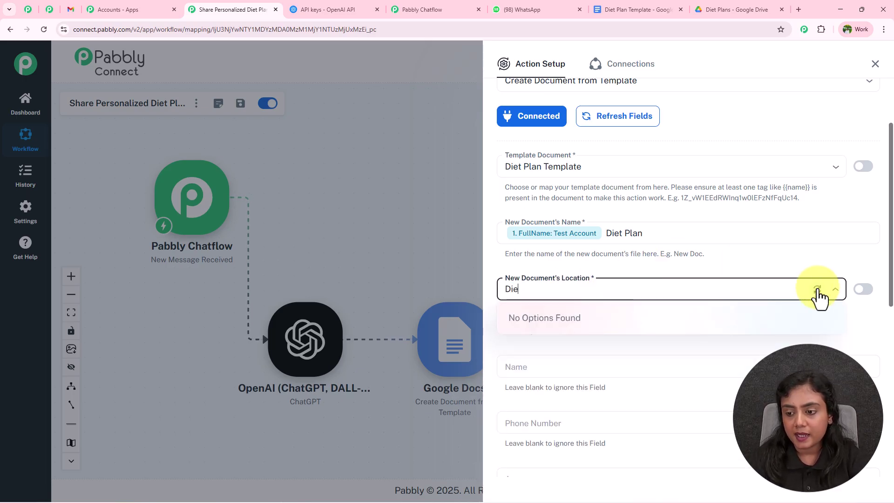
pyautogui.press('BackSpace')
pyautogui.press('BackSpace')
pyautogui.press('BackSpace')
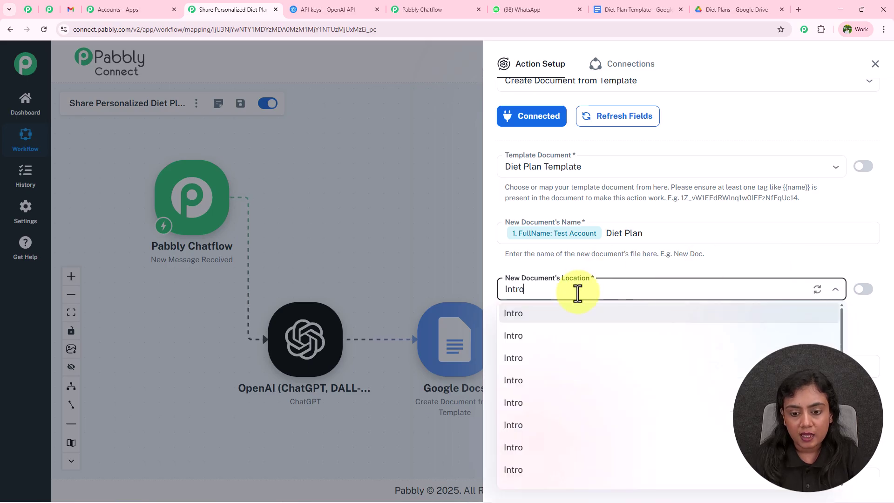
pyautogui.write('Die')
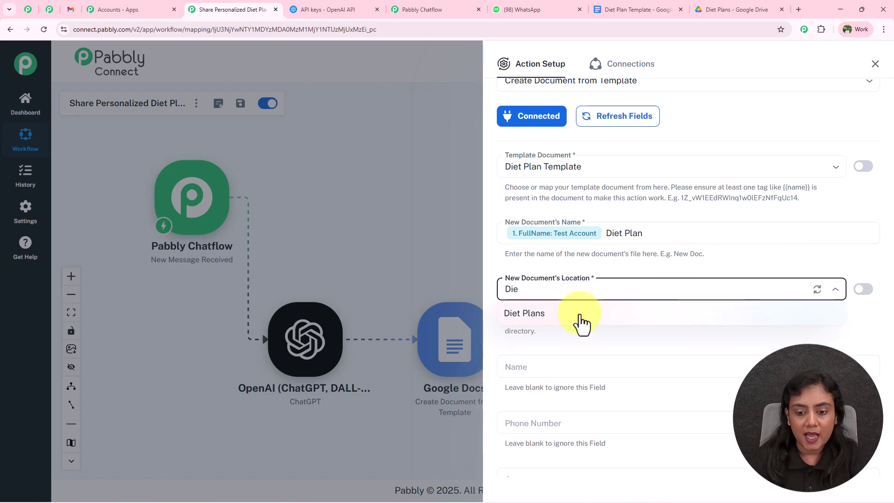
pyautogui.click(578, 316)
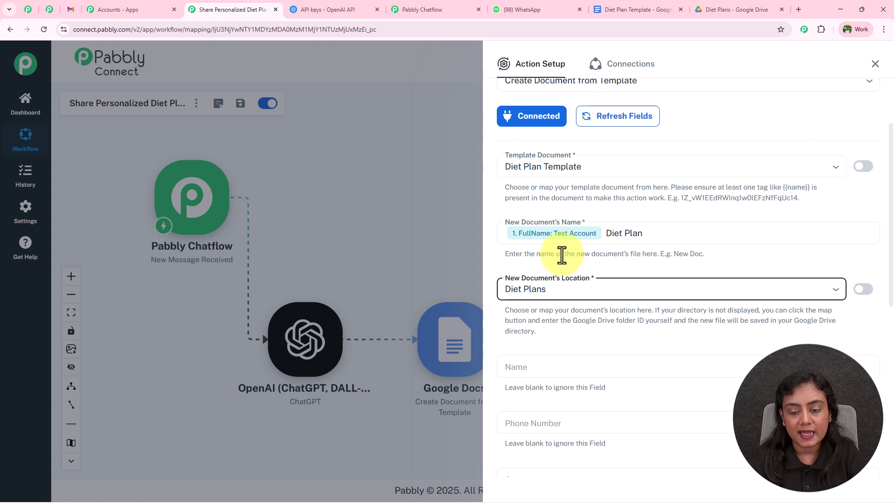
pyautogui.click(755, 10)
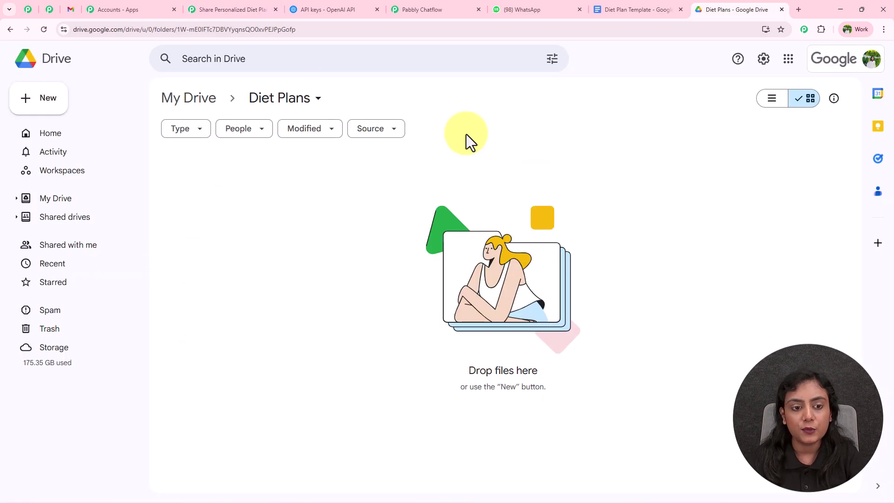
pyautogui.click(223, 9)
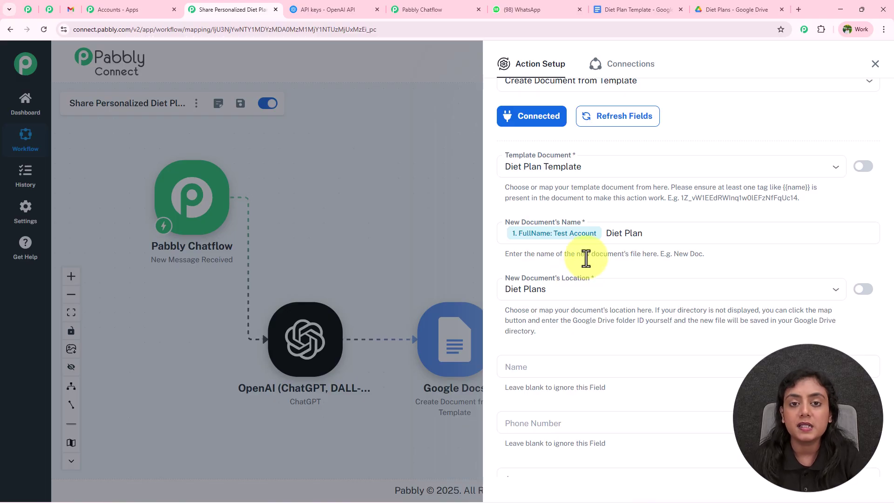
pyautogui.scroll(-4, 585, 259)
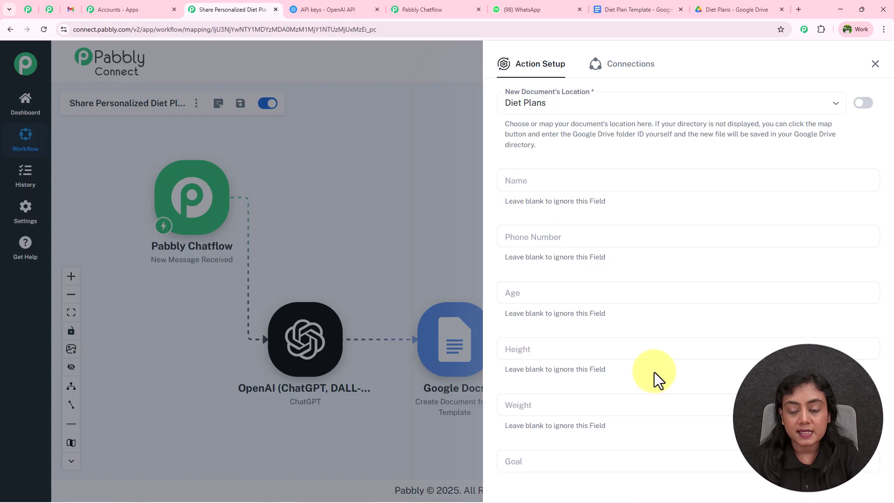
# Step: Inspect the template's {{Name}} and other {{…}} placeholders, then return to the Pabbly workflow
pyautogui.click(625, 10)
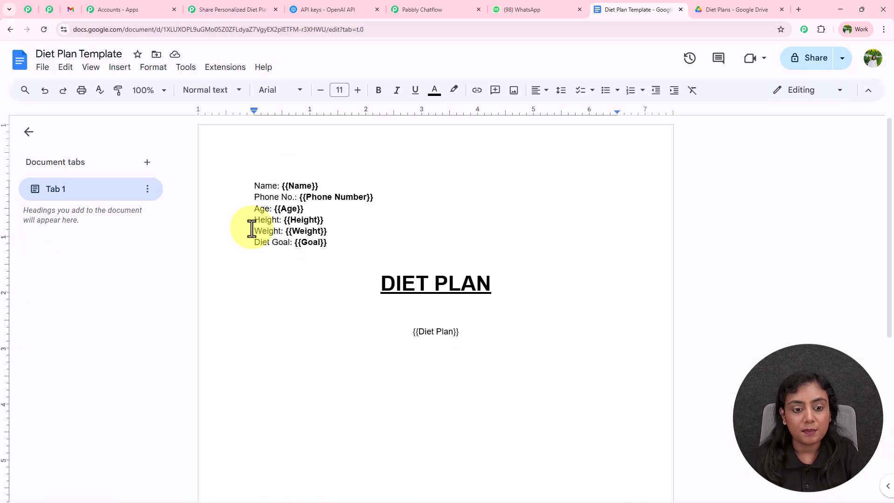
pyautogui.click(290, 185)
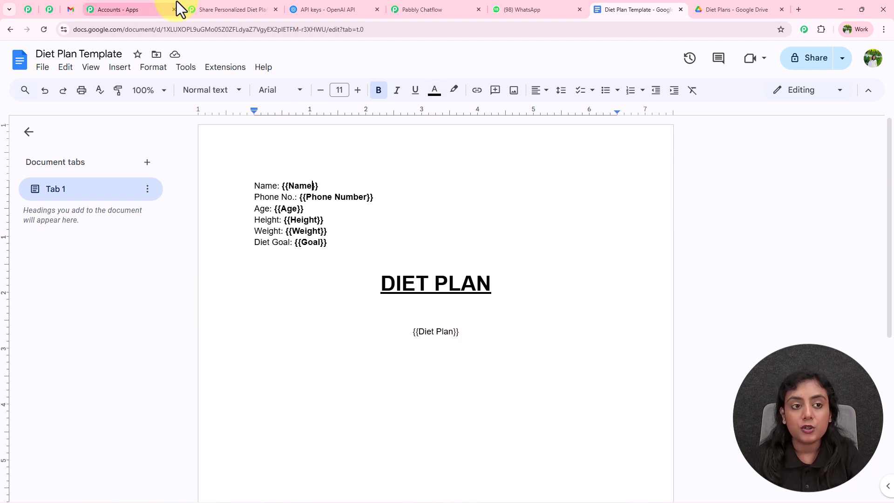
pyautogui.click(232, 9)
pyautogui.scroll(-3, 650, 396)
pyautogui.scroll(3, 651, 397)
# Step: Map FullName into the Name field and Mobile_Number into Phone Number
pyautogui.click(544, 181)
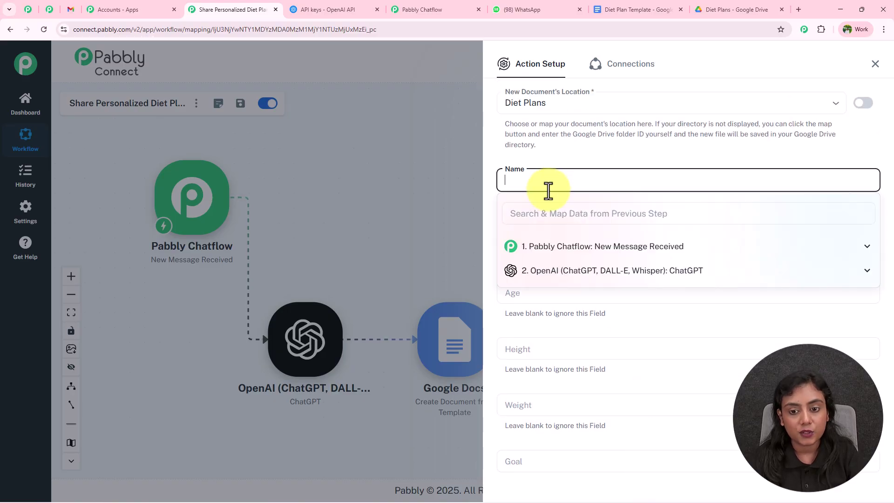
pyautogui.click(579, 247)
pyautogui.scroll(-3, 590, 354)
pyautogui.click(578, 309)
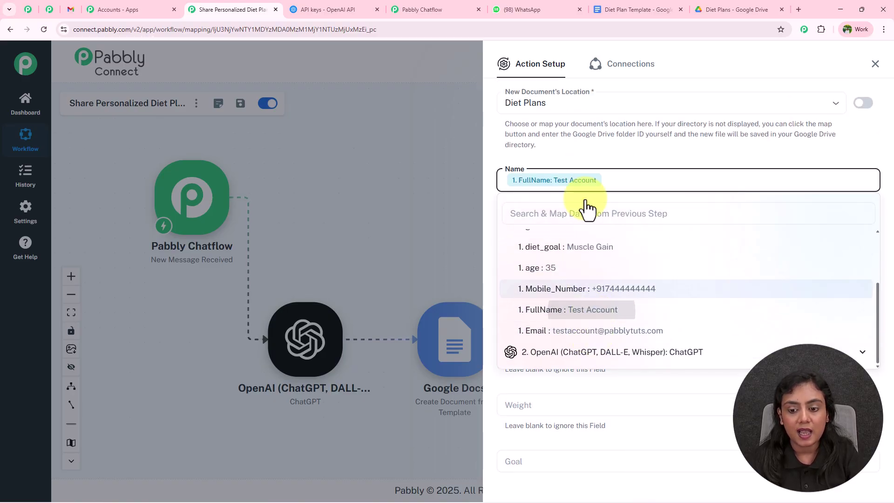
pyautogui.click(574, 150)
pyautogui.click(577, 236)
pyautogui.click(592, 304)
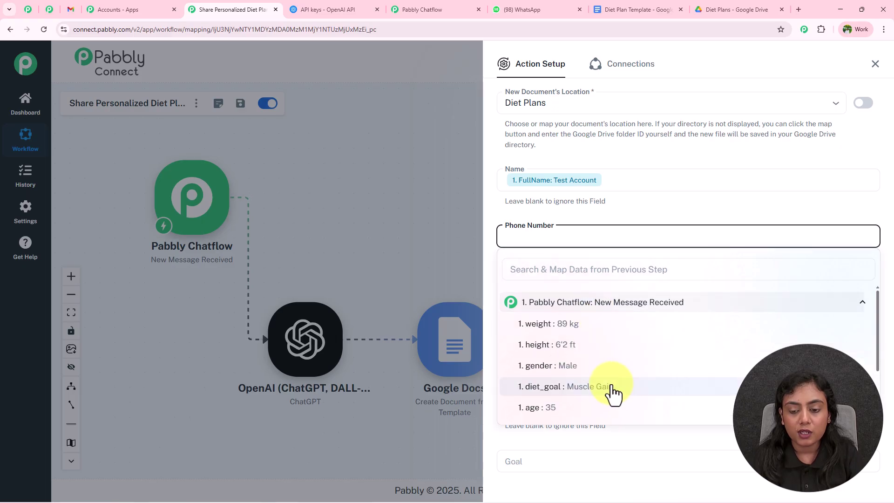
pyautogui.scroll(-5, 617, 393)
pyautogui.click(623, 347)
# Step: Map age into Age, replacing a mistaken weight value, and height into Height
pyautogui.scroll(-2, 591, 206)
pyautogui.click(577, 200)
pyautogui.click(604, 269)
pyautogui.click(596, 289)
pyautogui.press('BackSpace')
pyautogui.click(578, 371)
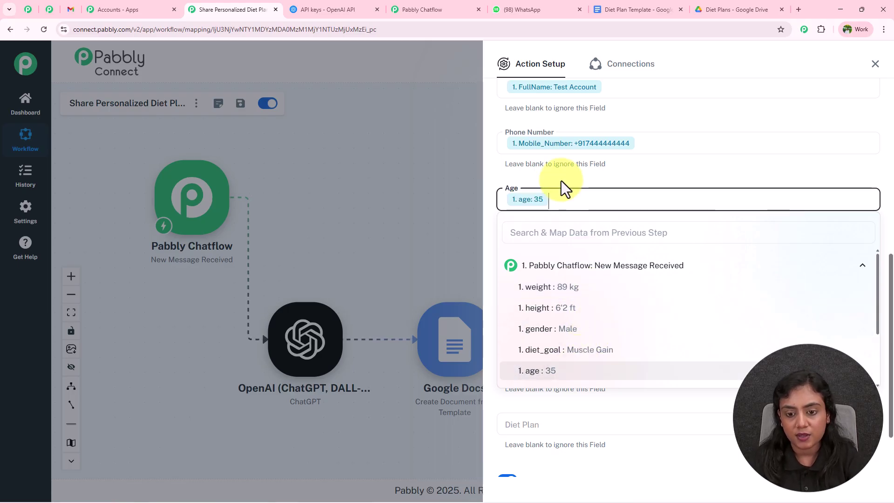
pyautogui.click(560, 181)
pyautogui.scroll(-1, 561, 186)
pyautogui.click(550, 210)
pyautogui.click(582, 274)
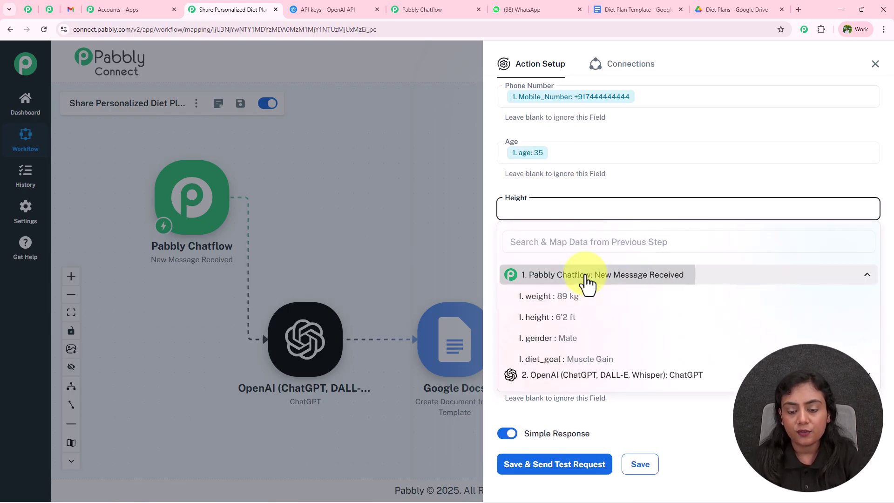
pyautogui.click(573, 319)
pyautogui.click(556, 186)
# Step: Map weight into the Weight field and diet_goal into Goal
pyautogui.click(563, 263)
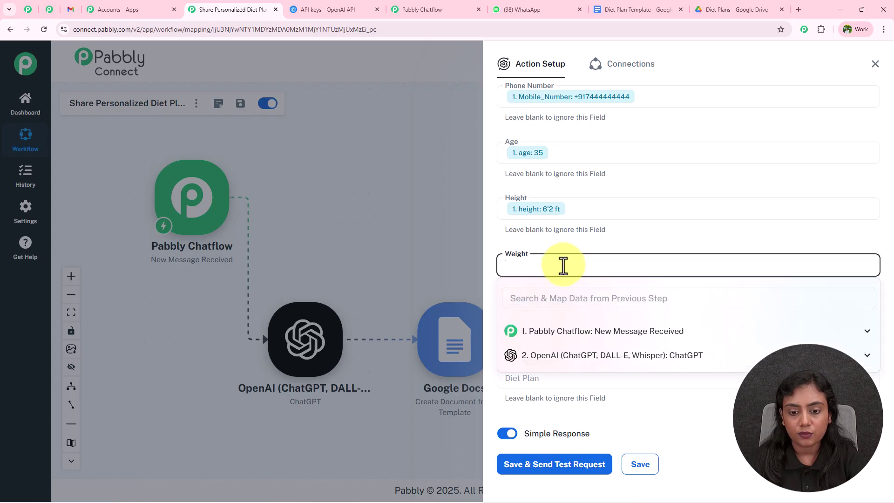
pyautogui.click(573, 330)
pyautogui.click(551, 352)
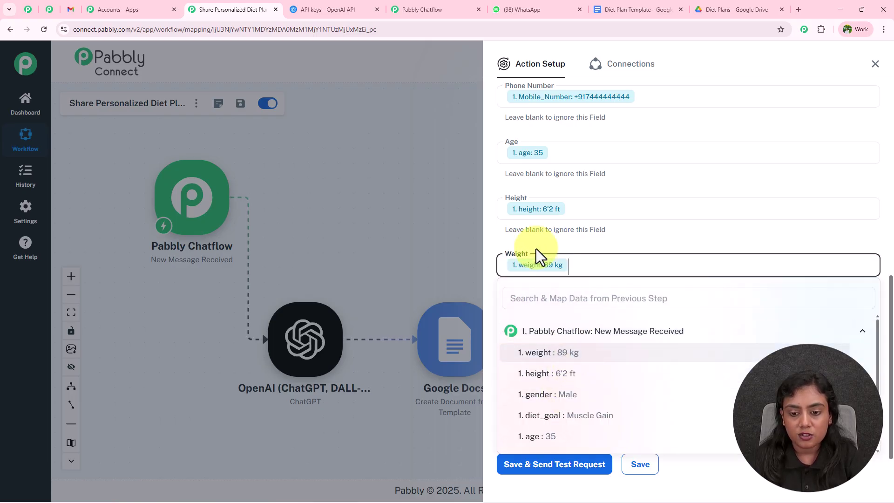
pyautogui.click(535, 246)
pyautogui.scroll(-1, 535, 246)
pyautogui.click(539, 287)
pyautogui.click(568, 352)
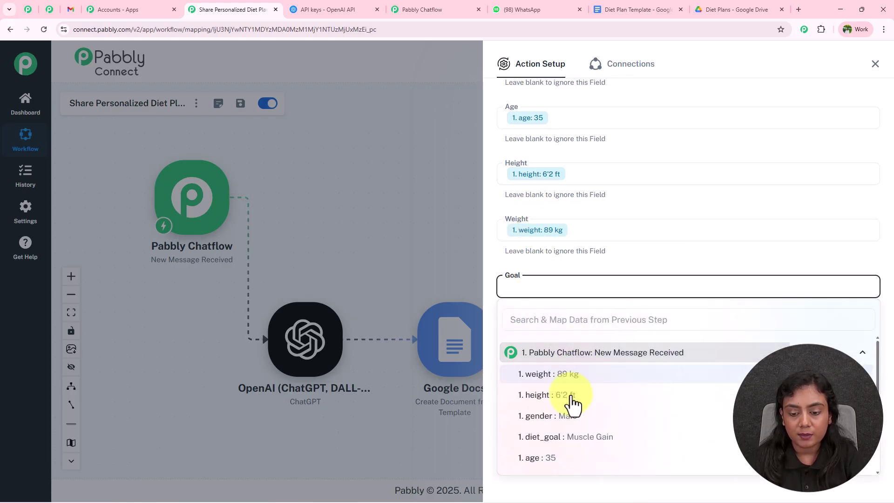
pyautogui.click(570, 438)
pyautogui.click(558, 273)
# Step: Fill the Diet Plan field with ChatGPT's choices 0 message content
pyautogui.click(550, 342)
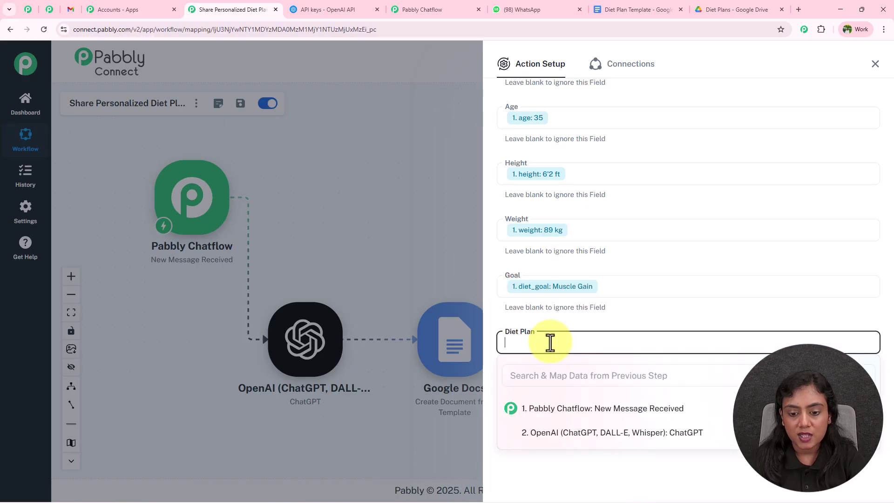
pyautogui.click(561, 433)
pyautogui.scroll(-3, 619, 461)
pyautogui.click(637, 397)
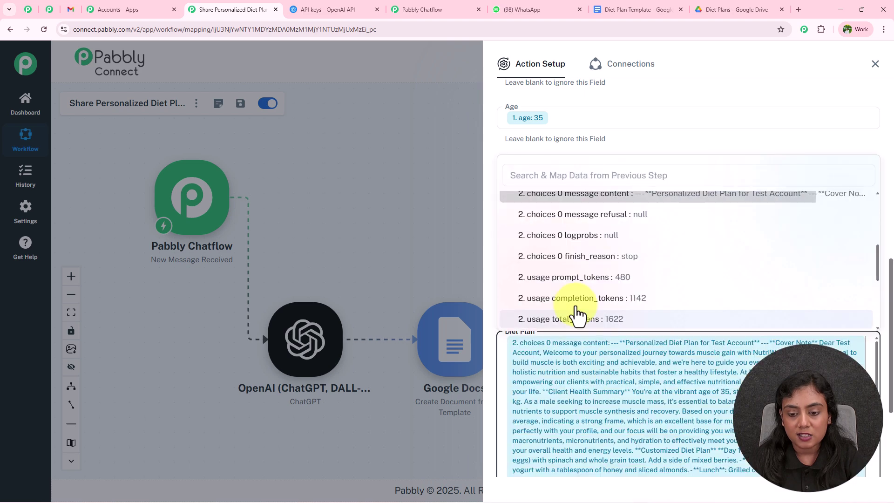
pyautogui.click(493, 319)
pyautogui.scroll(-3, 493, 318)
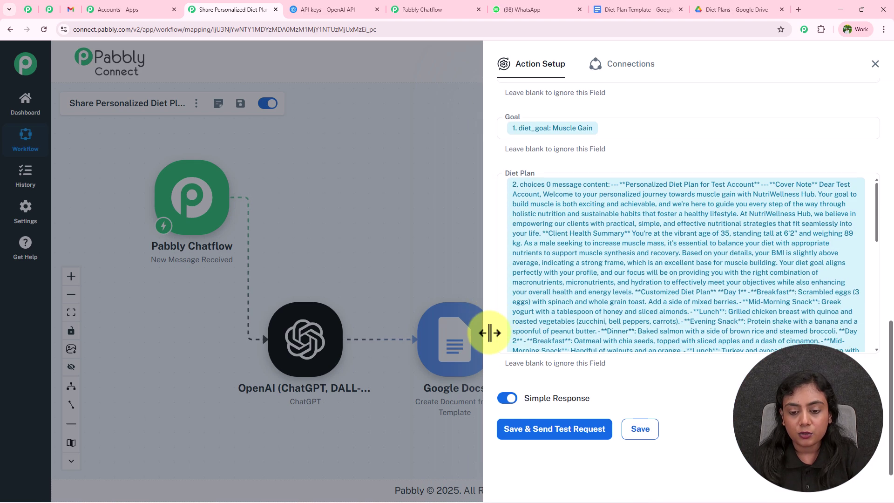
# Step: Save and test the step, select the returned document ID, and check the Diet Plans folder
pyautogui.click(554, 429)
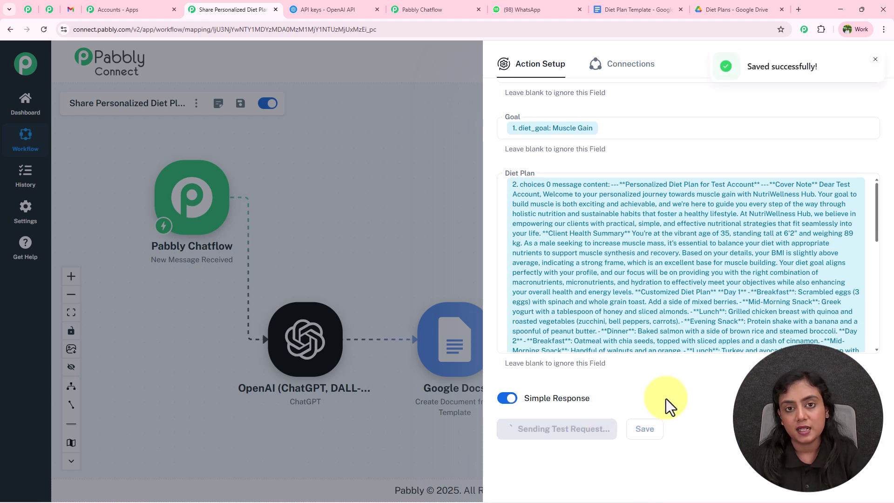
pyautogui.scroll(-6, 684, 383)
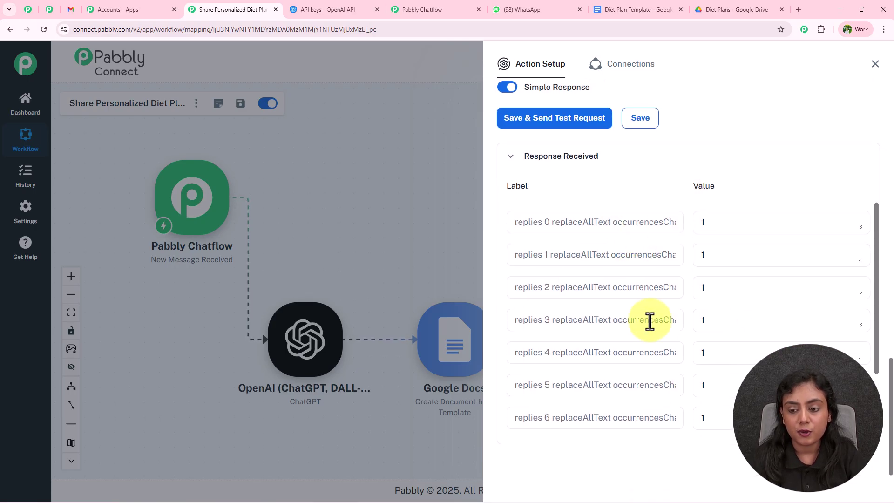
pyautogui.scroll(-2, 652, 321)
pyautogui.doubleClick(706, 403)
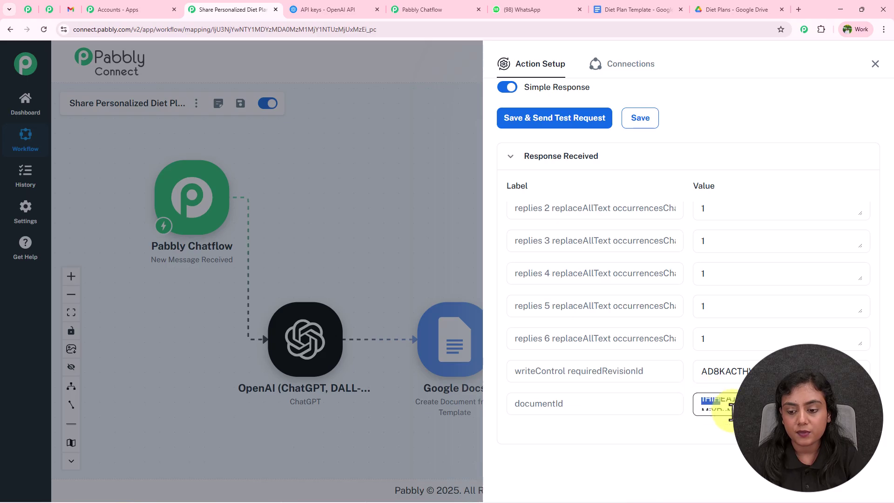
pyautogui.click(704, 9)
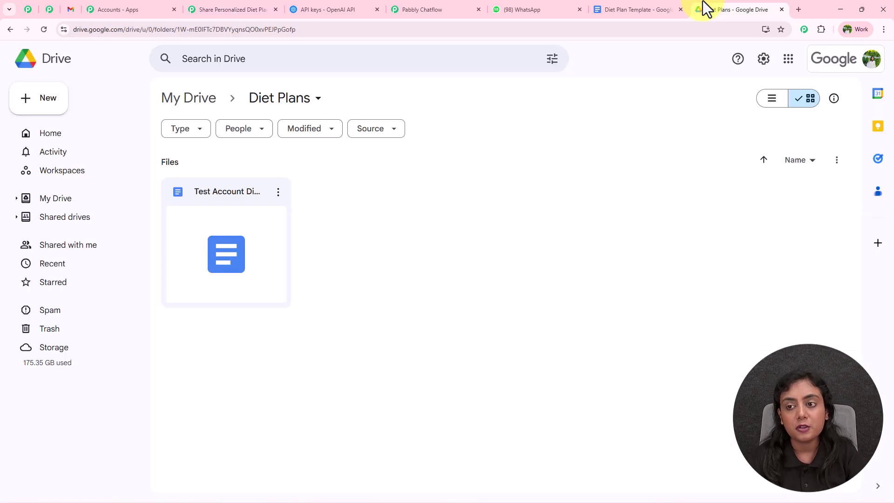
# Step: Open the generated diet plan document and check the filled client name, phone and plan text
pyautogui.doubleClick(232, 198)
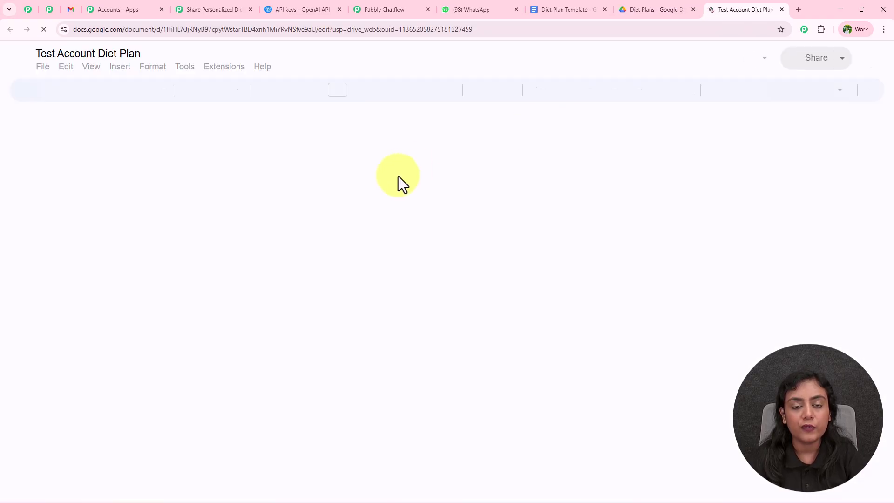
pyautogui.moveTo(281, 186); pyautogui.dragTo(366, 197)
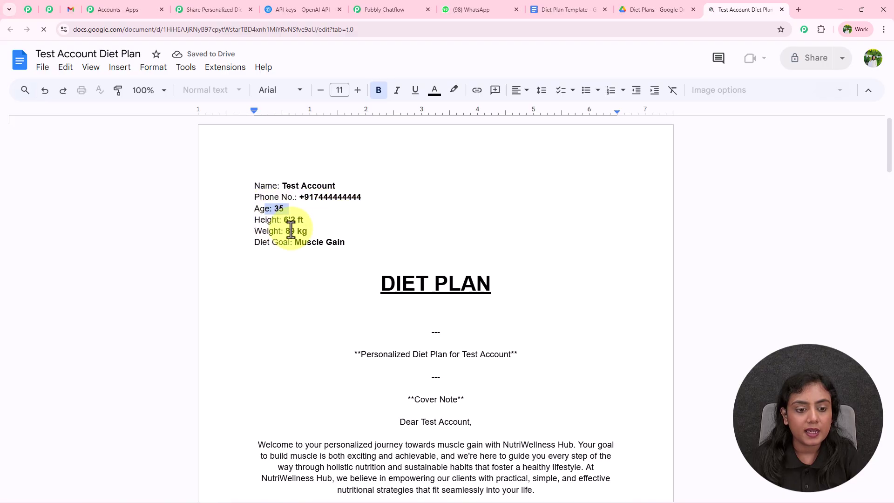
pyautogui.scroll(-4, 511, 253)
pyautogui.moveTo(353, 163); pyautogui.dragTo(532, 364)
pyautogui.scroll(-15, 533, 364)
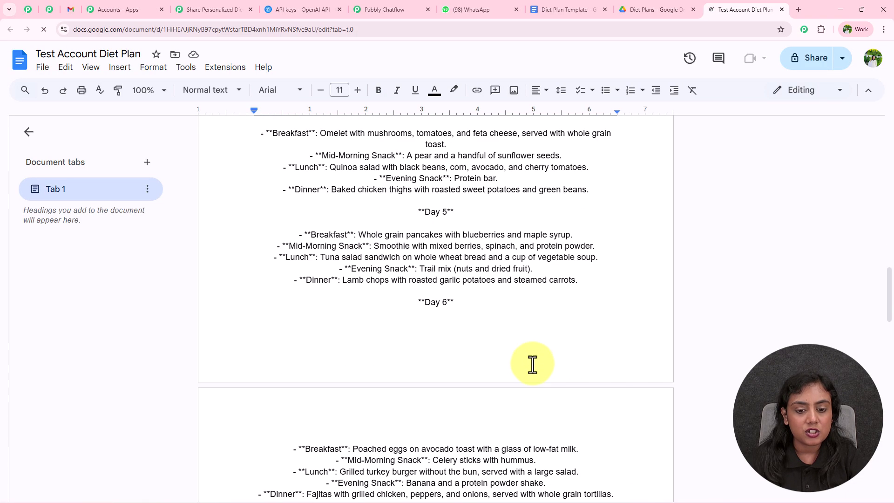
pyautogui.scroll(-2, 768, 355)
pyautogui.scroll(12, 764, 356)
pyautogui.scroll(20, 750, 348)
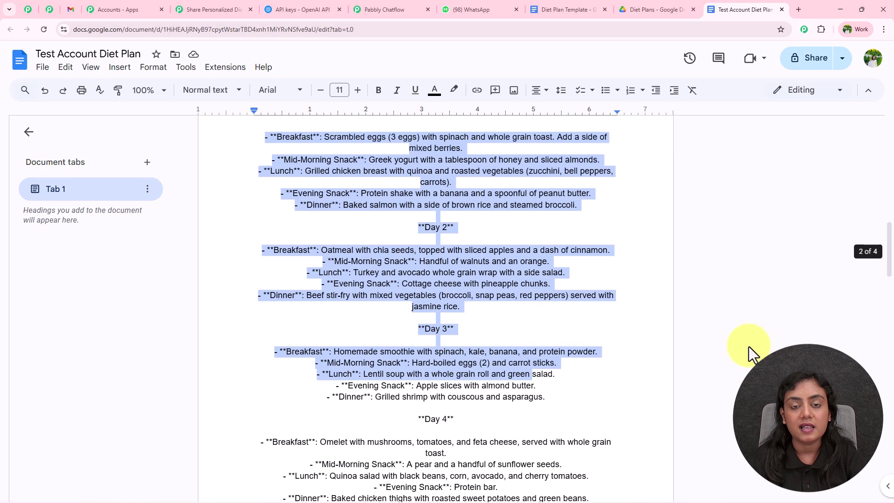
pyautogui.click(747, 312)
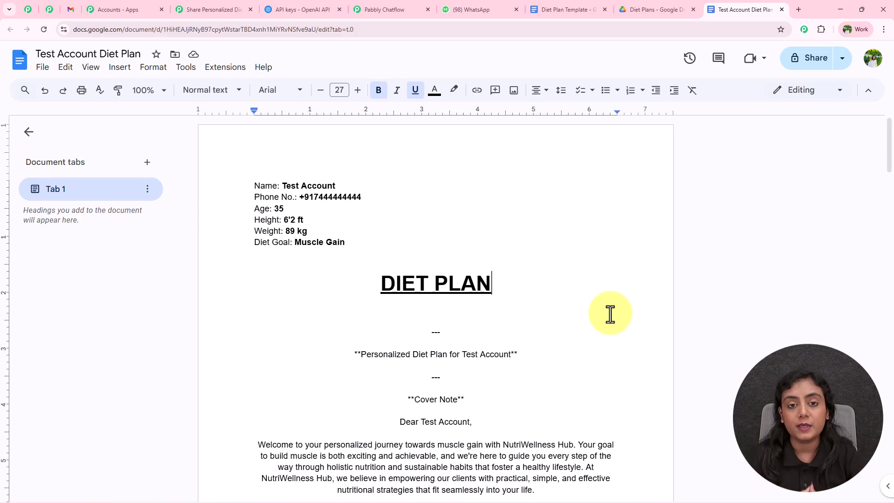
# Step: Close the Google Docs step setup and move its node beside Pabbly Chatflow
pyautogui.click(239, 9)
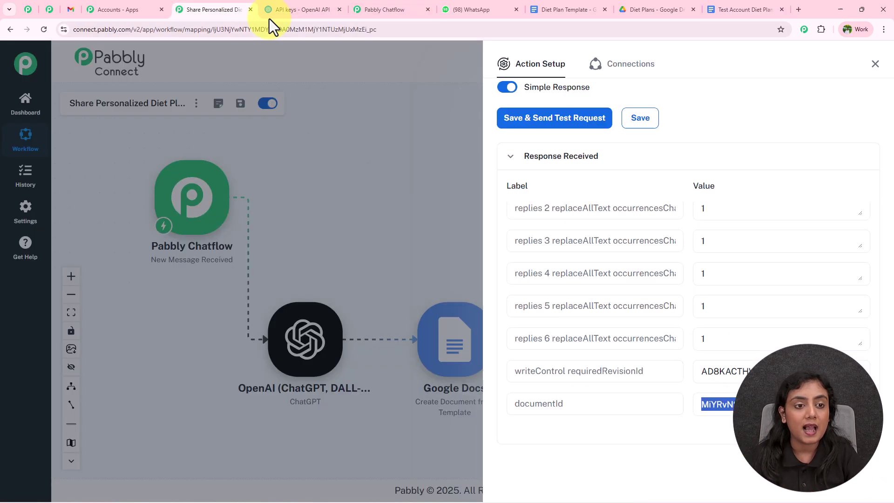
pyautogui.click(875, 63)
pyautogui.moveTo(433, 314); pyautogui.dragTo(424, 172)
# Step: Add a Google Drive step after Google Docs with the Share a File With Anyone event
pyautogui.click(491, 199)
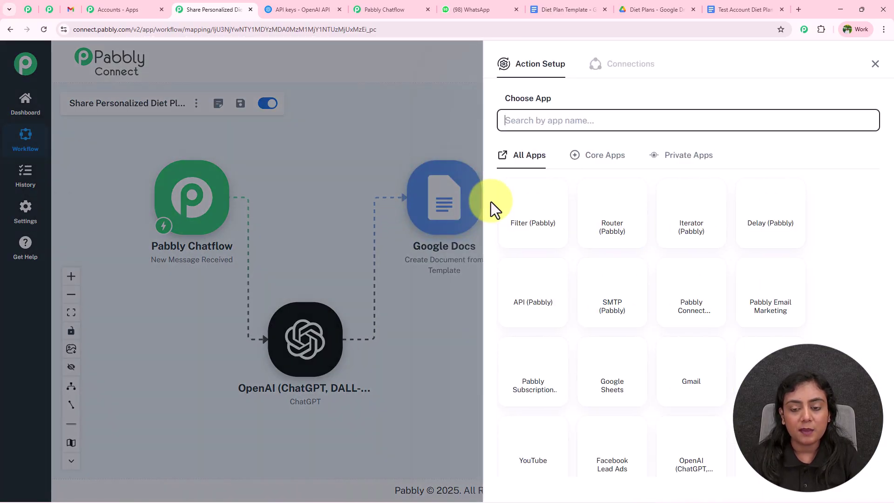
pyautogui.write('Google Drive')
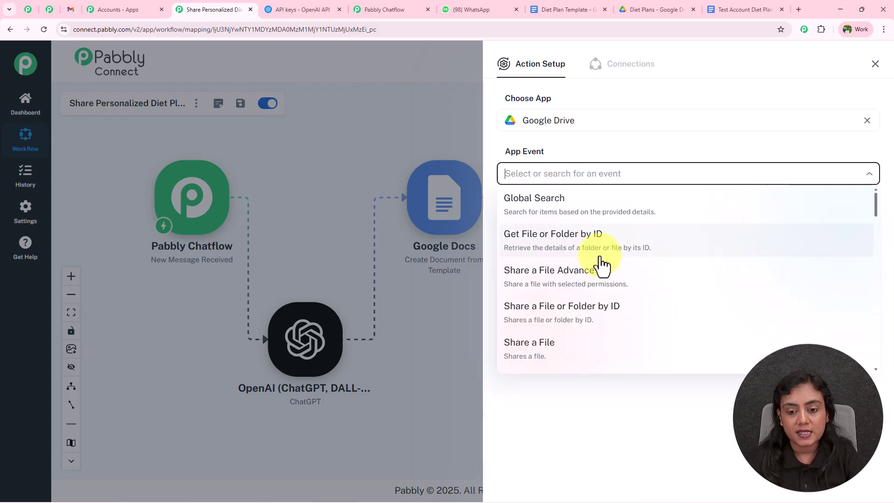
pyautogui.scroll(-2, 595, 260)
pyautogui.click(523, 300)
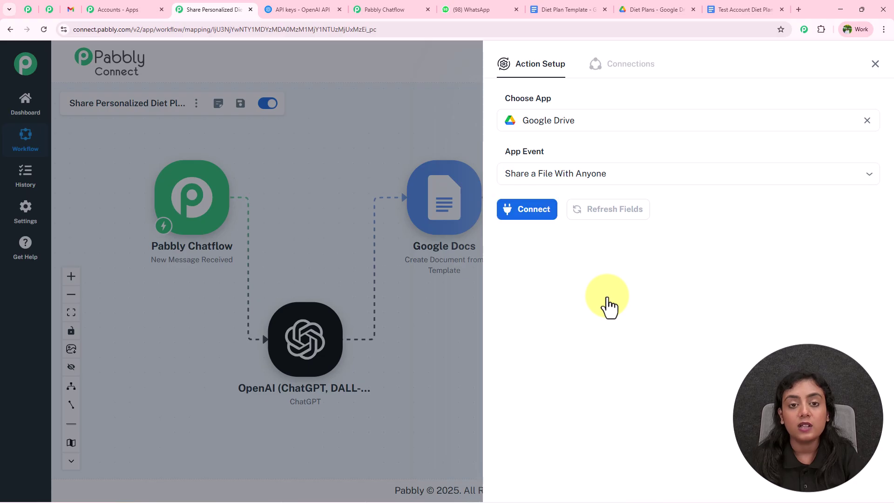
# Step: Link the Drive step to the existing Google Drive connection and save it
pyautogui.click(539, 215)
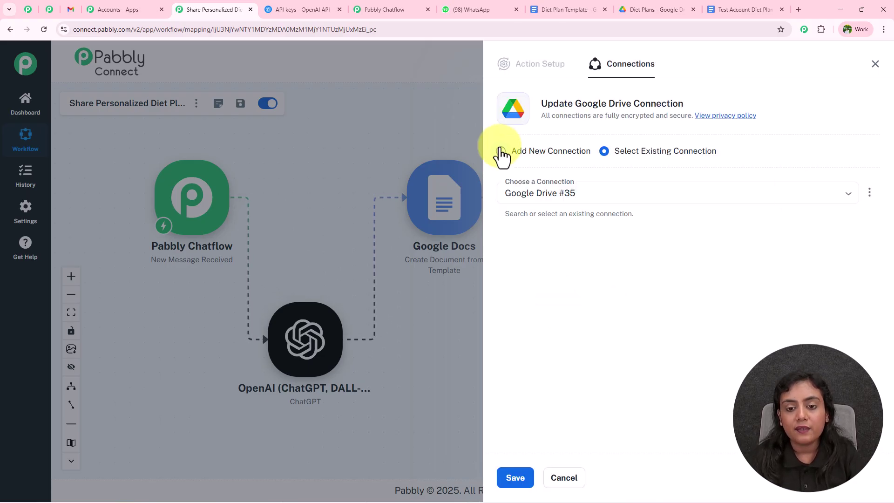
pyautogui.click(616, 191)
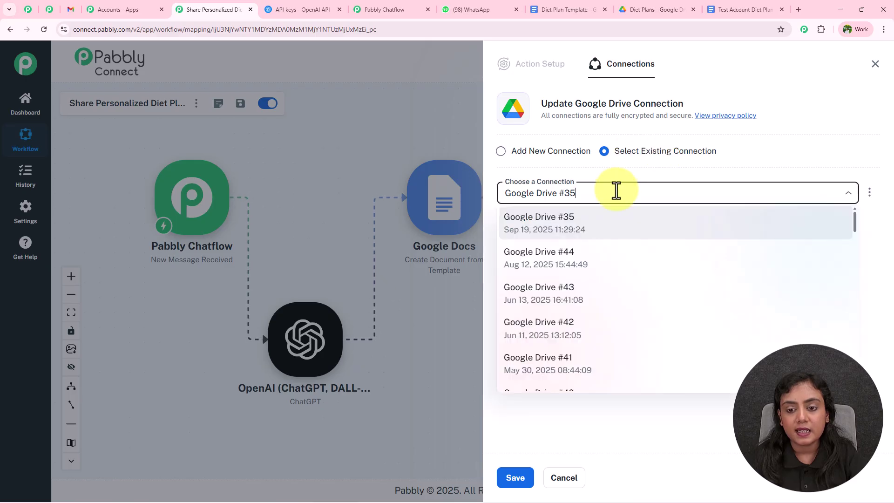
pyautogui.click(501, 150)
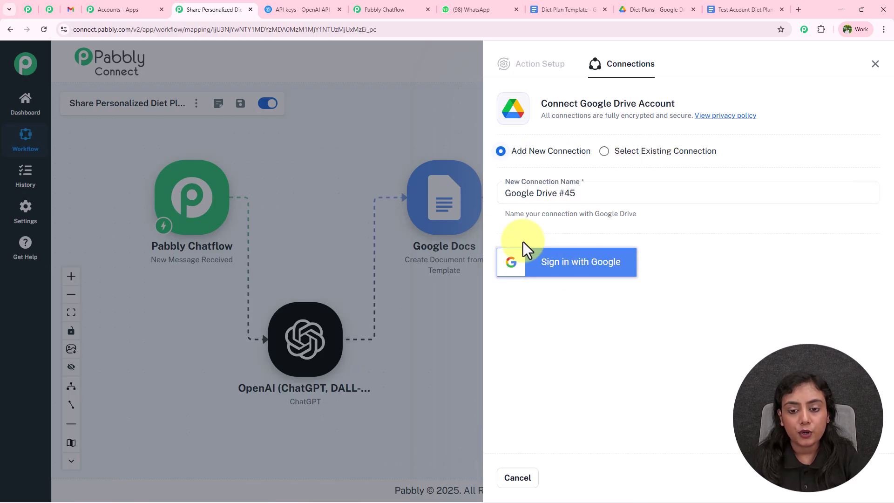
pyautogui.click(604, 151)
pyautogui.click(517, 478)
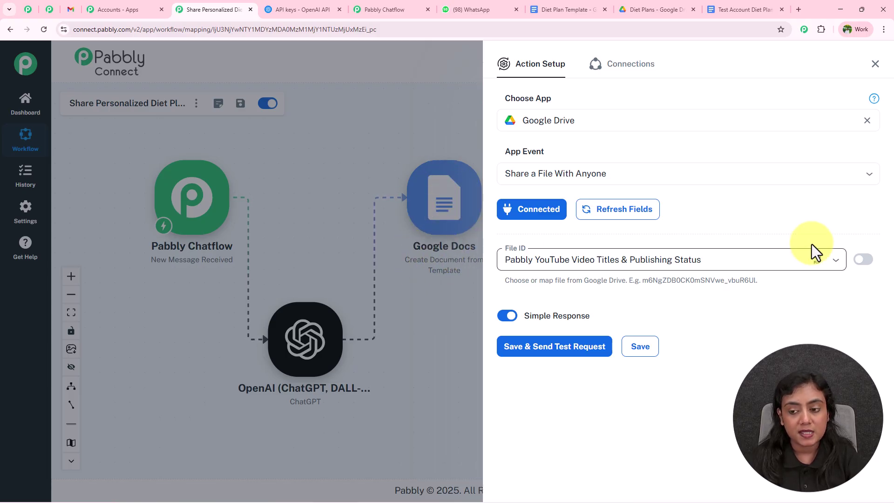
# Step: Replace the File ID with the mapped Google Docs documentId, then save and send a test request
pyautogui.click(863, 260)
pyautogui.click(769, 261)
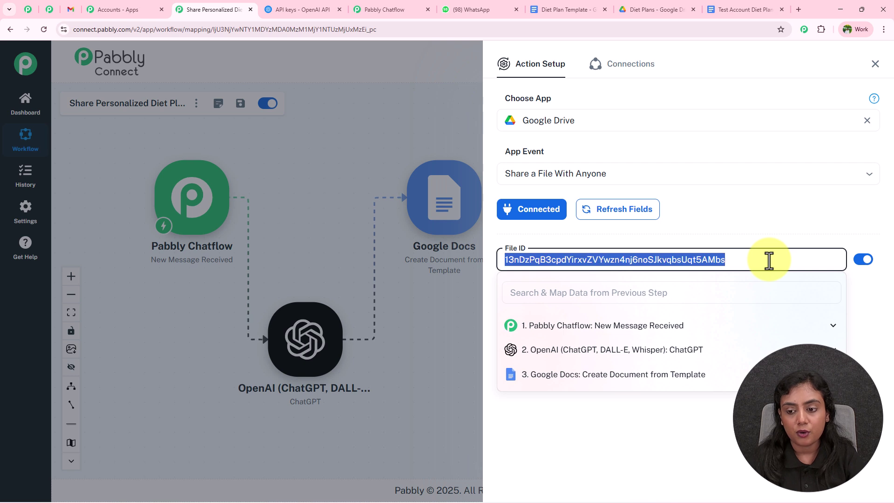
pyautogui.press('BackSpace')
pyautogui.click(698, 375)
pyautogui.scroll(-2, 681, 437)
pyautogui.click(679, 439)
pyautogui.click(553, 349)
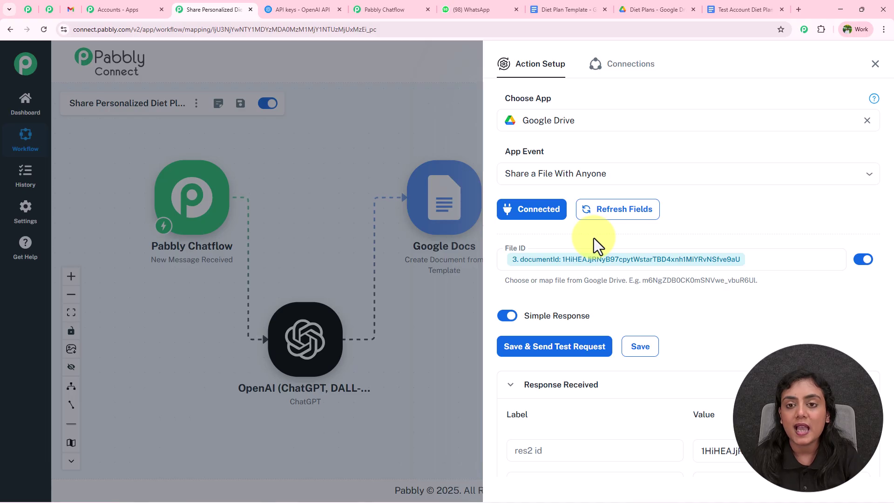
# Step: Check the shared Test Account Diet Plan document in its browser tab
pyautogui.scroll(-4, 635, 450)
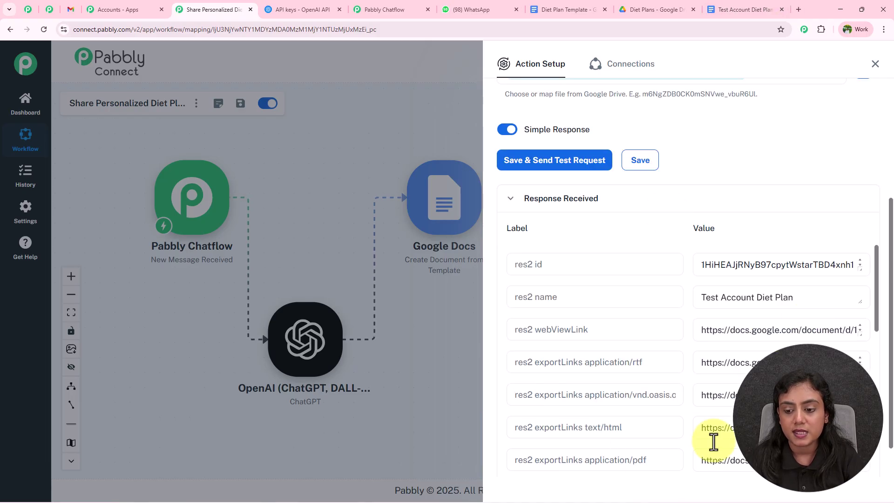
pyautogui.click(744, 9)
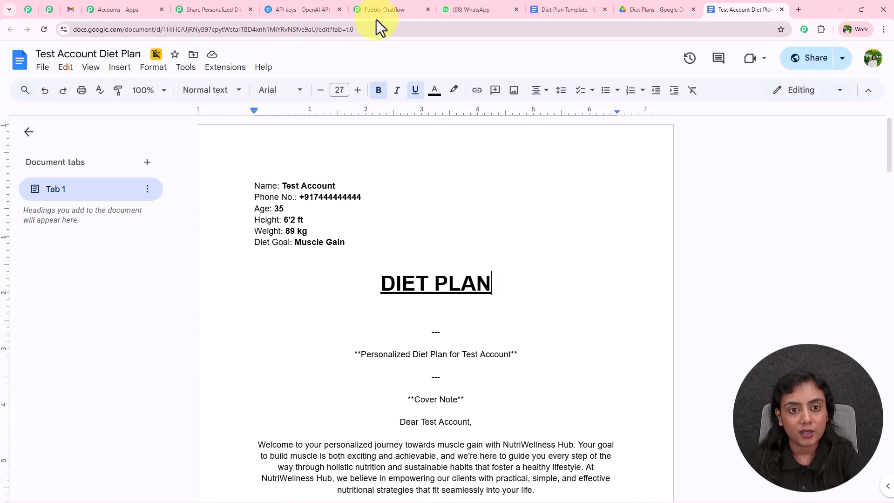
pyautogui.click(215, 8)
# Step: Inspect the PDF exportLink in the test response and close the Drive step's settings
pyautogui.scroll(-1, 686, 205)
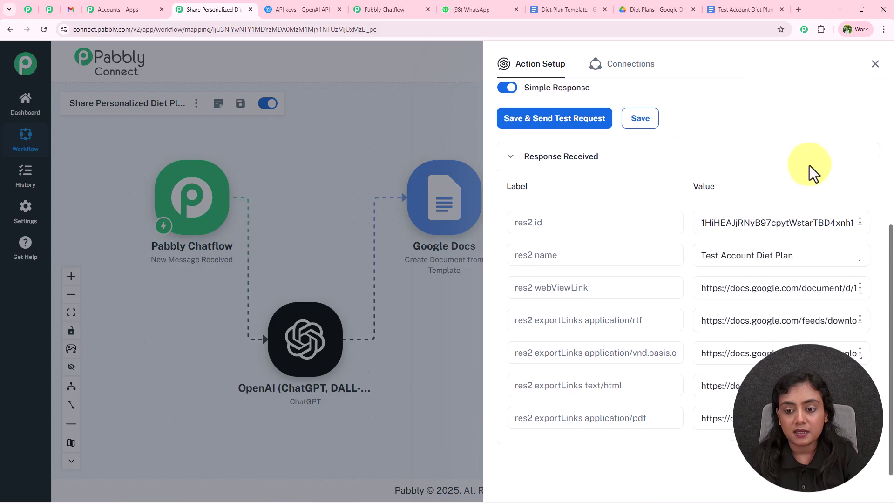
pyautogui.scroll(-5, 682, 318)
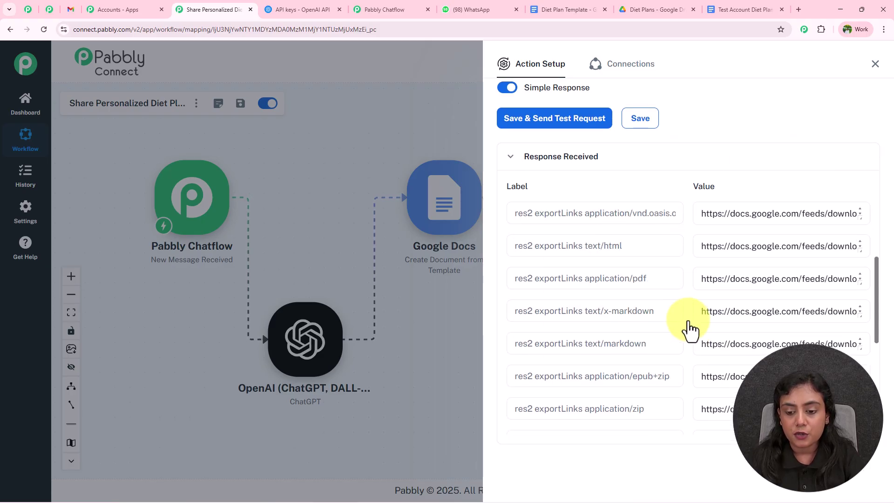
pyautogui.scroll(-1, 686, 321)
pyautogui.scroll(3, 685, 324)
pyautogui.scroll(1, 642, 286)
pyautogui.moveTo(632, 284); pyautogui.dragTo(887, 308)
pyautogui.click(687, 287)
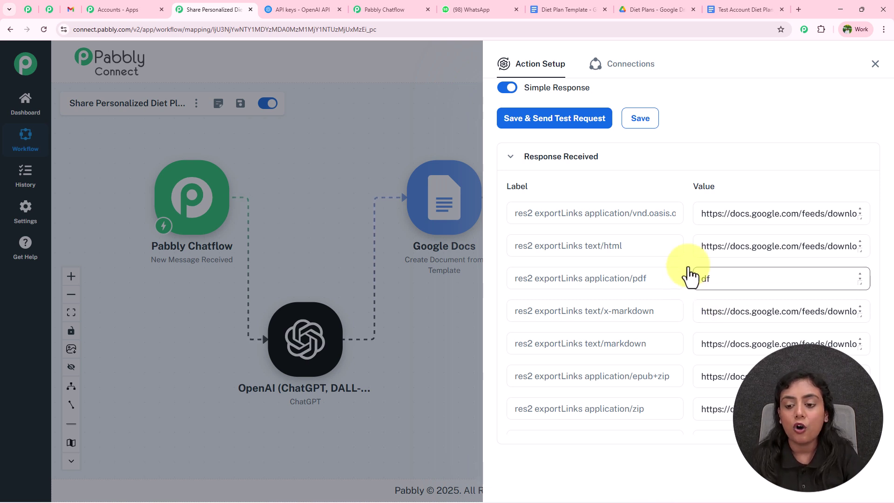
pyautogui.click(875, 64)
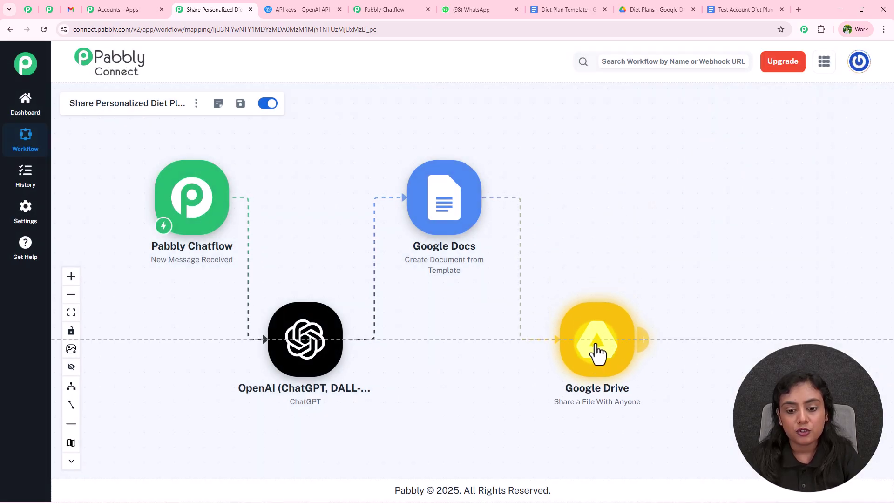
# Step: Add a Gmail Send Email step after Google Drive, saved with the existing Gmail connection
pyautogui.click(638, 343)
pyautogui.write('Gmail')
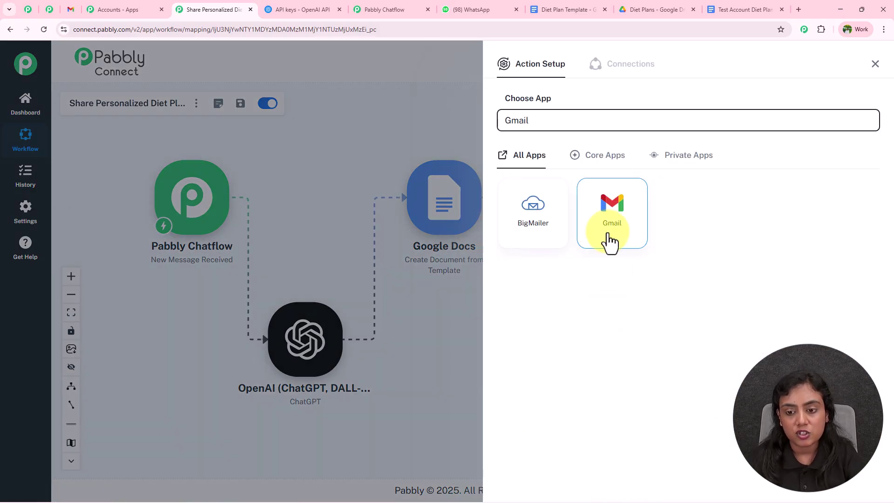
pyautogui.click(607, 238)
pyautogui.click(608, 200)
pyautogui.click(528, 209)
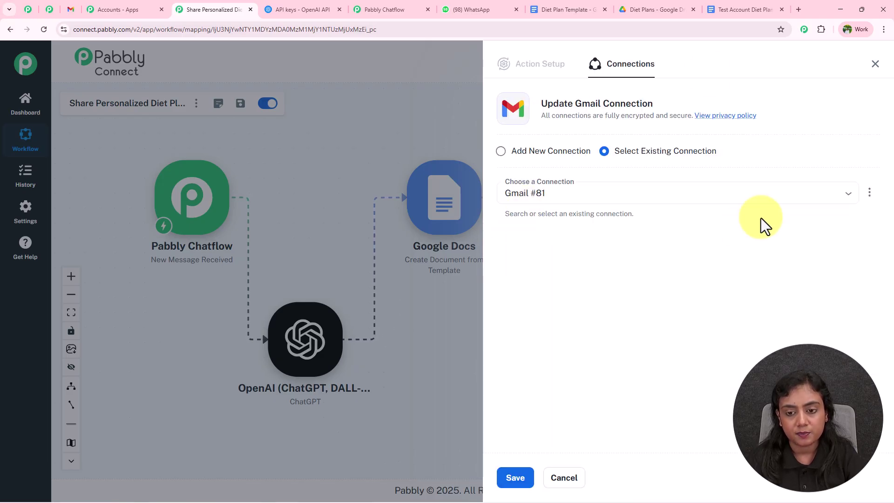
pyautogui.click(500, 151)
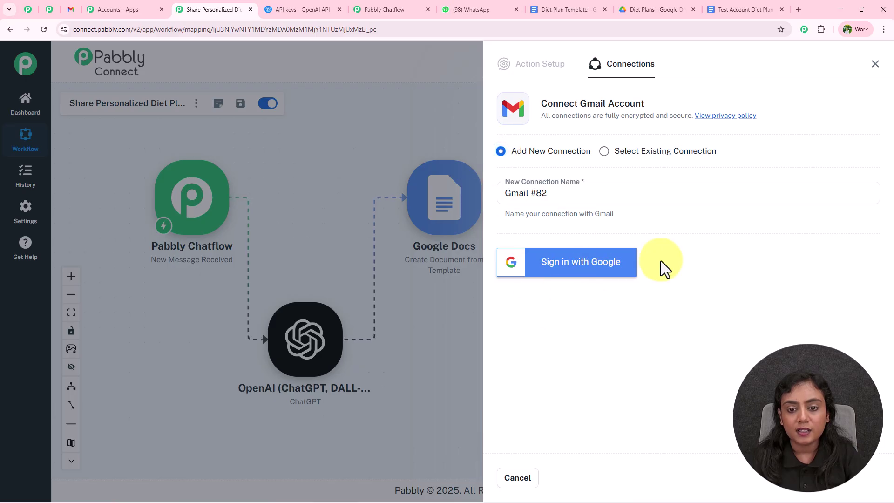
pyautogui.click(604, 152)
pyautogui.click(513, 477)
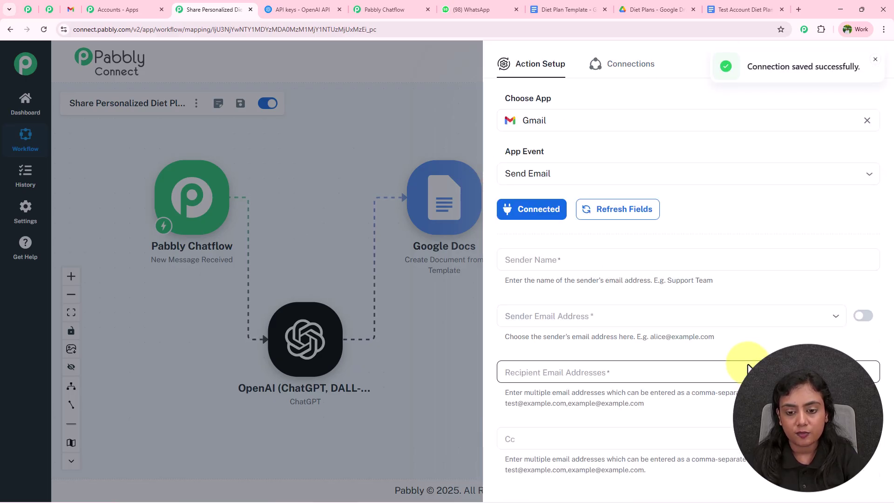
# Step: Set the sender name to 'Team NutriWellness Hub'
pyautogui.click(560, 257)
pyautogui.write('Team')
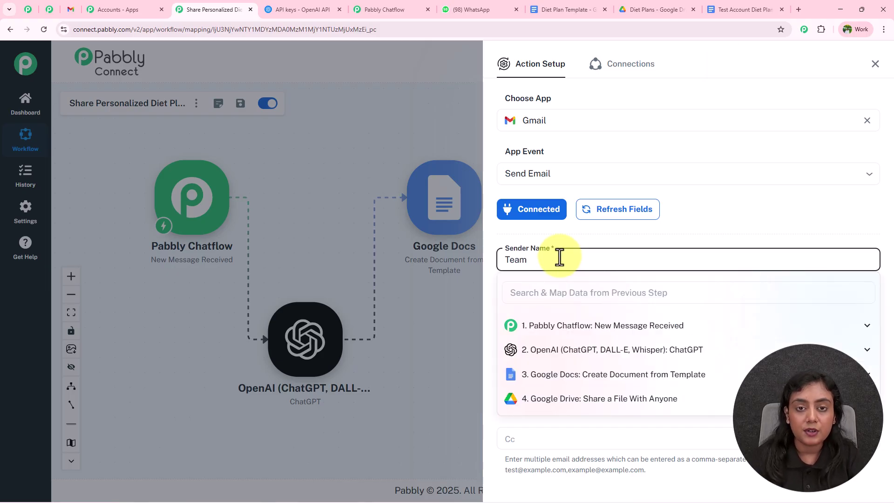
pyautogui.write('NutriWellness Hub')
pyautogui.click(607, 241)
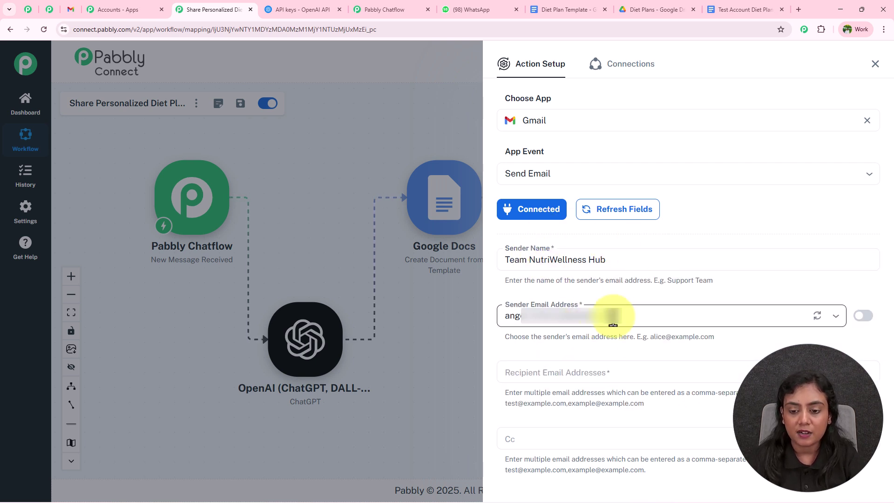
# Step: Map the Pabbly Chatflow customer's Email field as the recipient
pyautogui.scroll(-5, 626, 289)
pyautogui.click(569, 93)
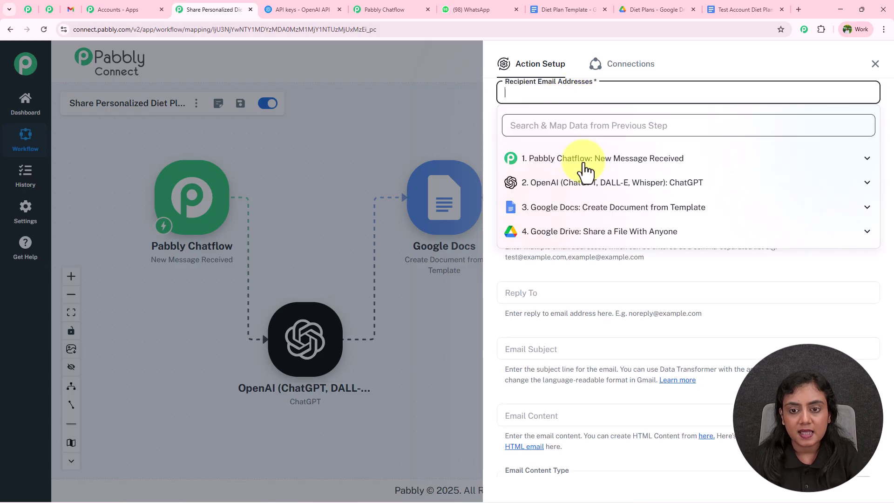
pyautogui.click(586, 159)
pyautogui.scroll(-3, 633, 260)
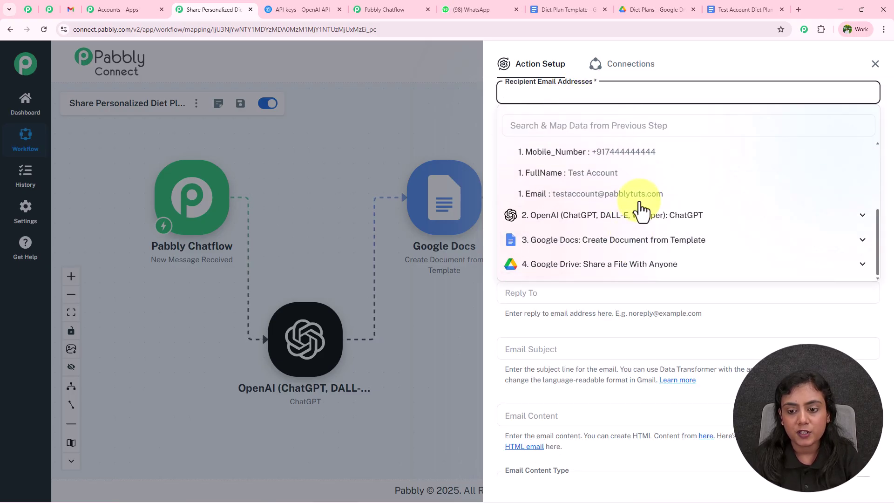
pyautogui.click(614, 194)
pyautogui.click(492, 134)
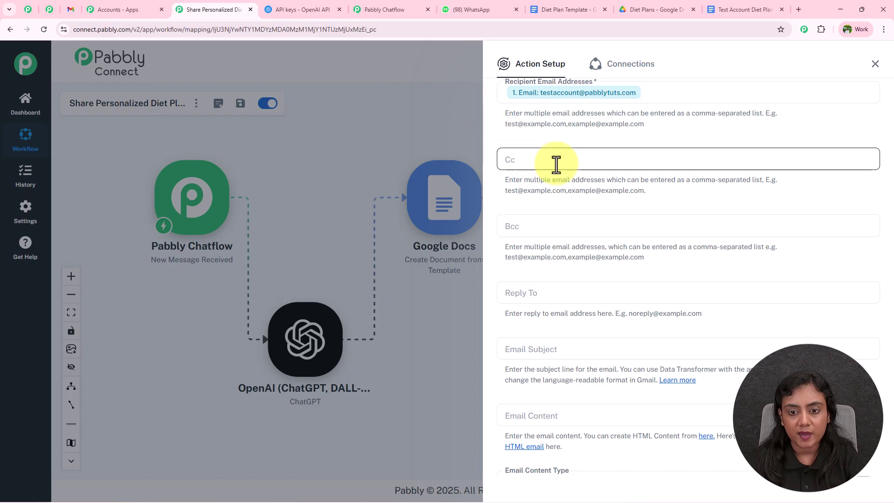
# Step: Paste the subject 'Your Personalized Diet Plan Is Ready – From NutriWellness Hub'
pyautogui.scroll(-3, 591, 202)
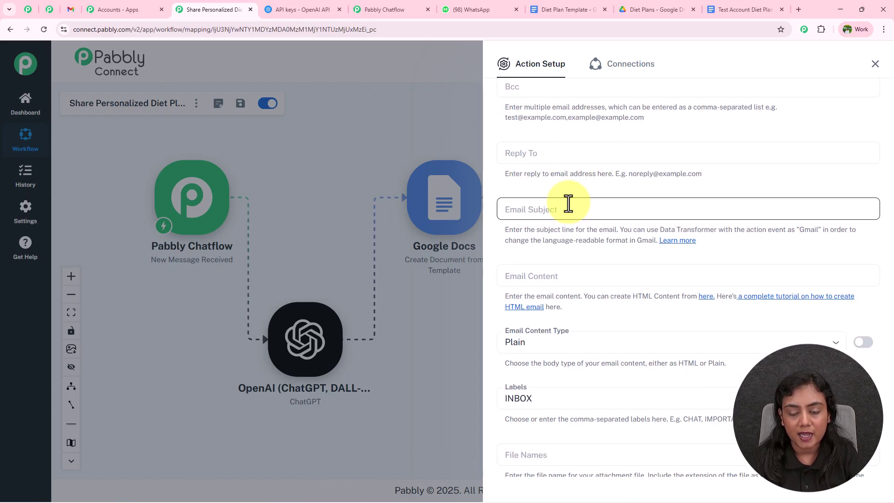
pyautogui.scroll(-1, 549, 198)
pyautogui.click(542, 165)
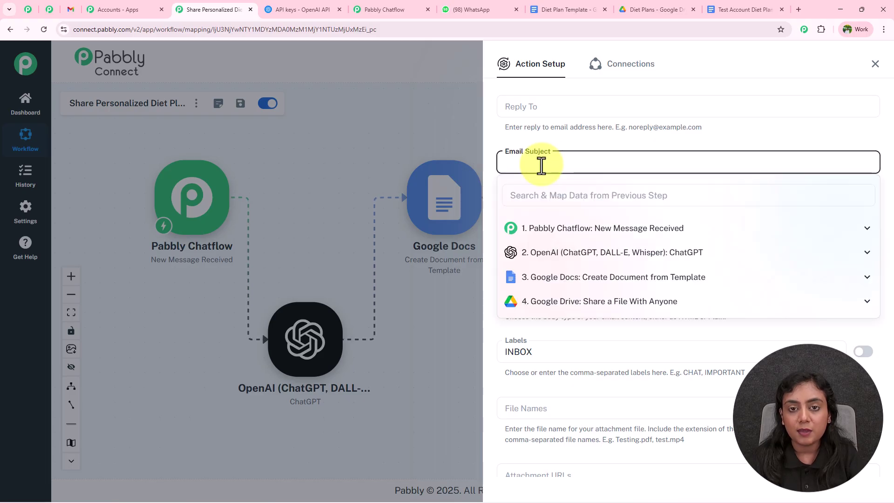
pyautogui.write('Your Personalized Diet Plan Is Ready – From NutriWellness Hub 🌿')
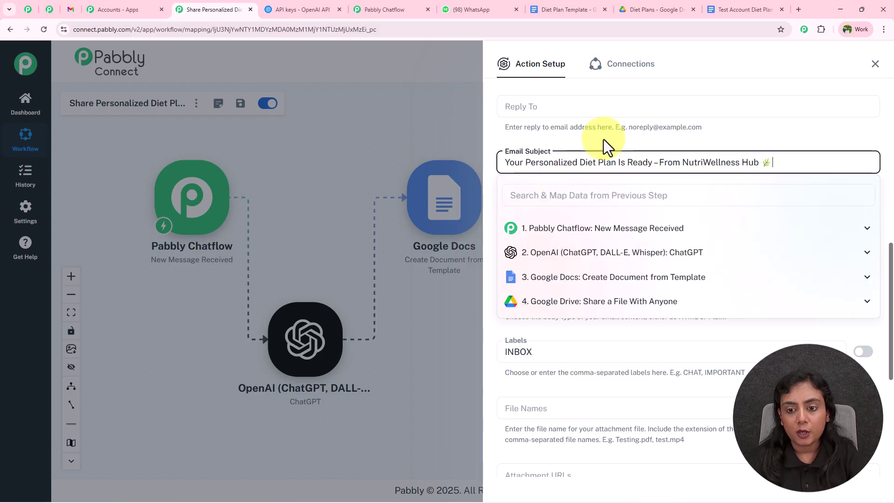
pyautogui.click(603, 139)
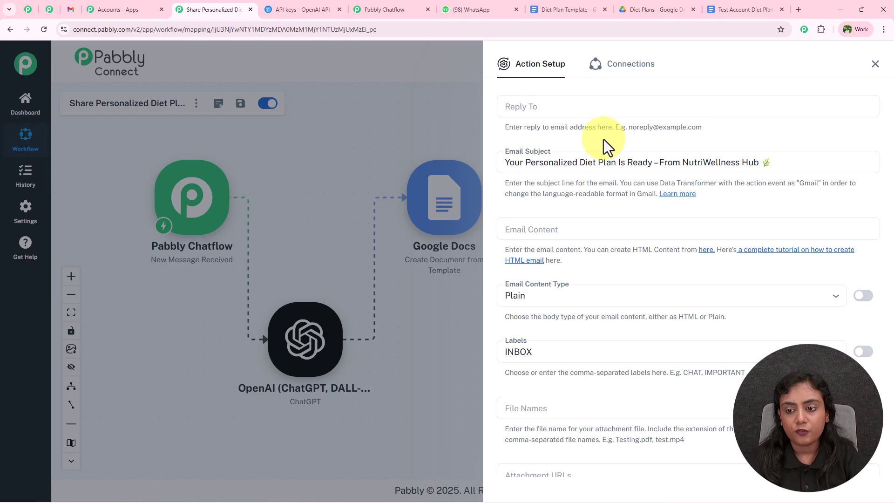
# Step: Change the Email Content Type from Plain to HTML
pyautogui.scroll(-1, 603, 139)
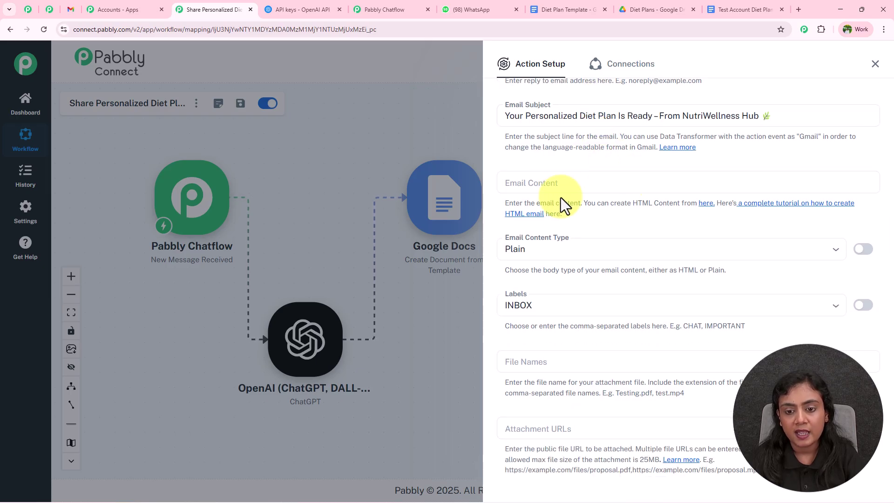
pyautogui.click(566, 244)
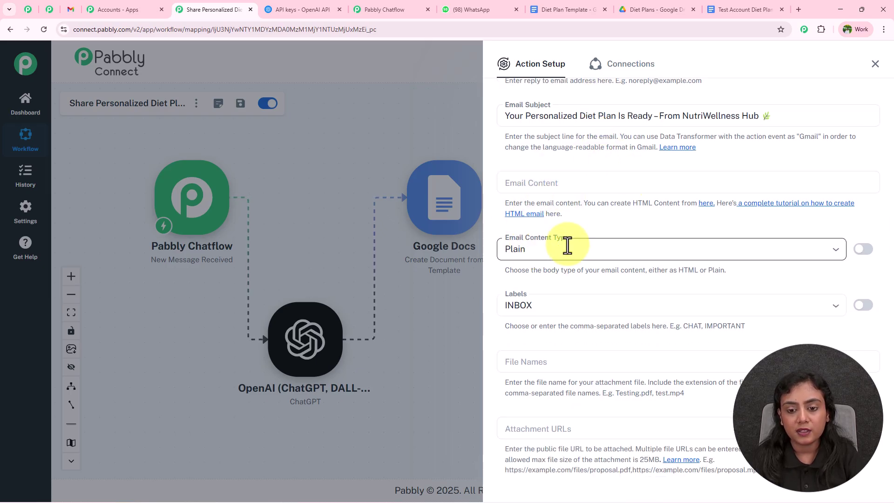
pyautogui.click(572, 293)
pyautogui.click(568, 215)
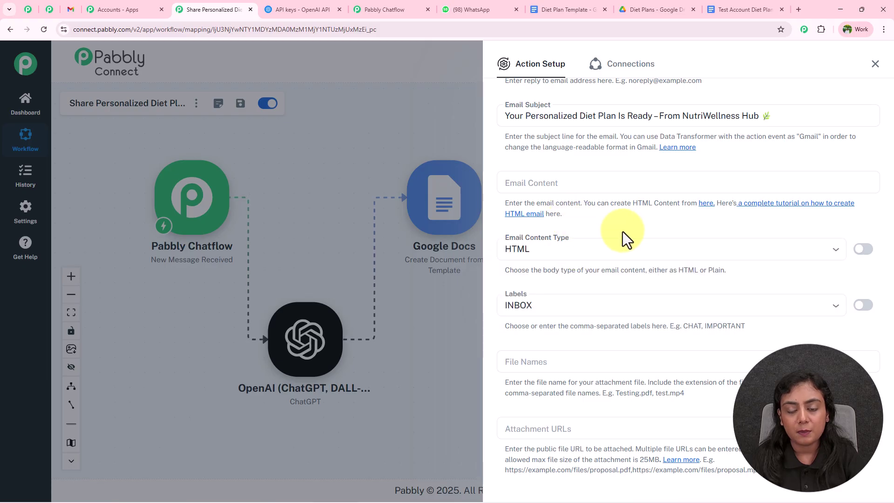
# Step: Review the sample diet-plan email in Gmail, then return to the email step setup
pyautogui.click(71, 9)
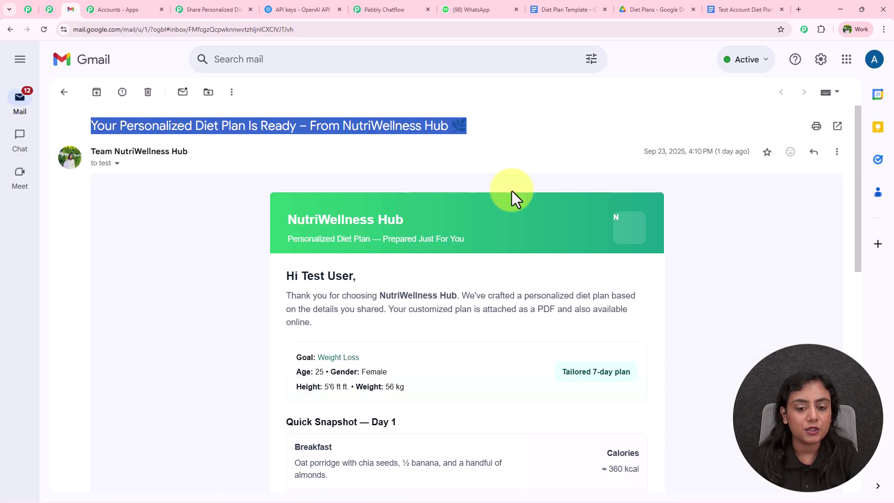
pyautogui.click(241, 247)
pyautogui.scroll(-5, 628, 312)
pyautogui.scroll(5, 635, 314)
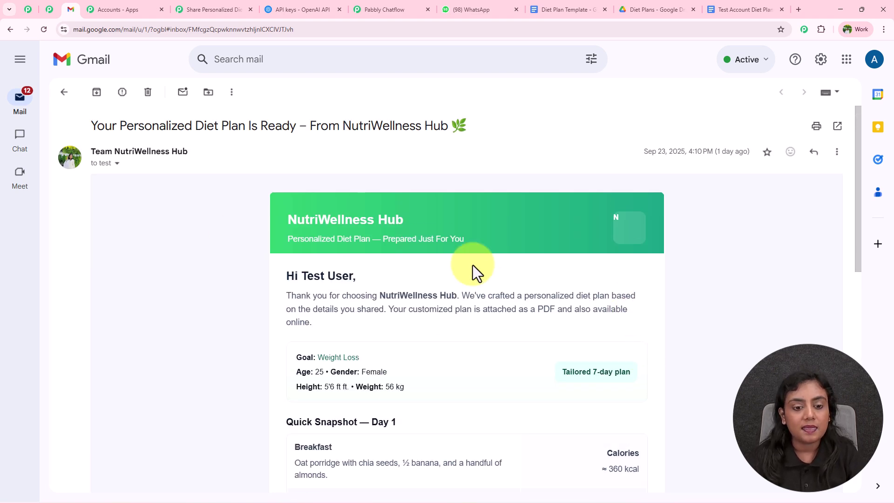
pyautogui.click(202, 16)
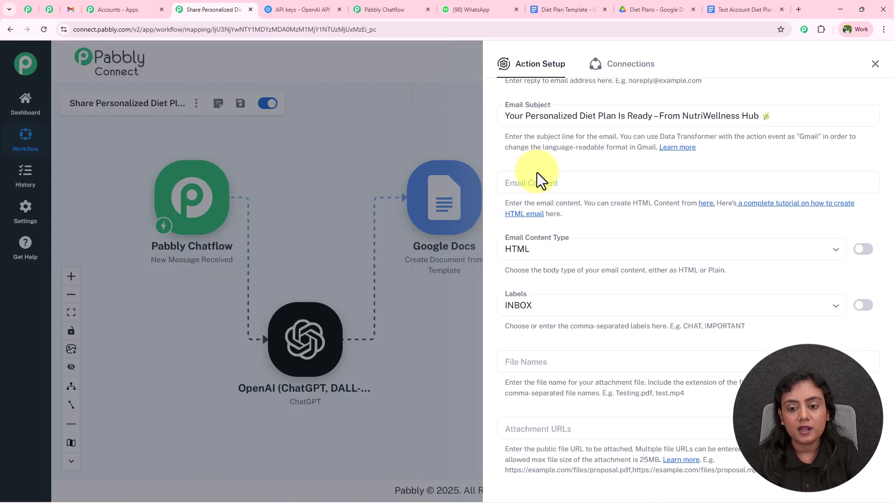
# Step: Keep HTML as the content type and paste the prepared HTML email body
pyautogui.click(559, 250)
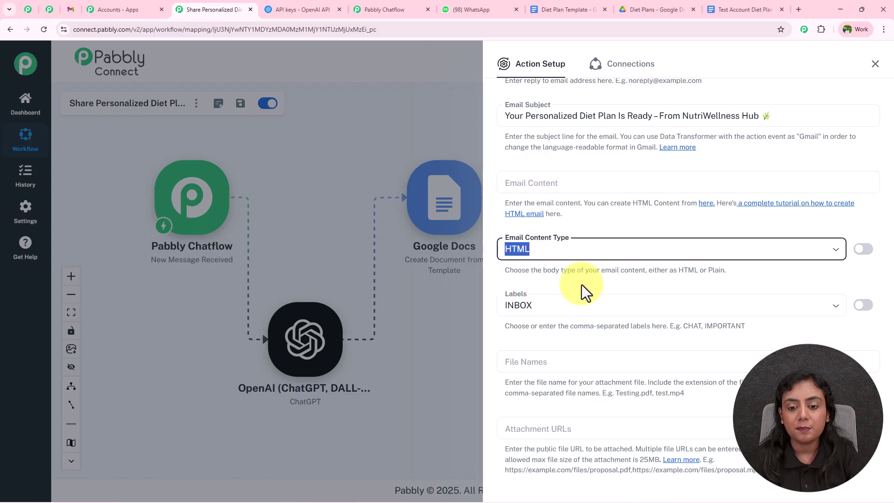
pyautogui.click(580, 224)
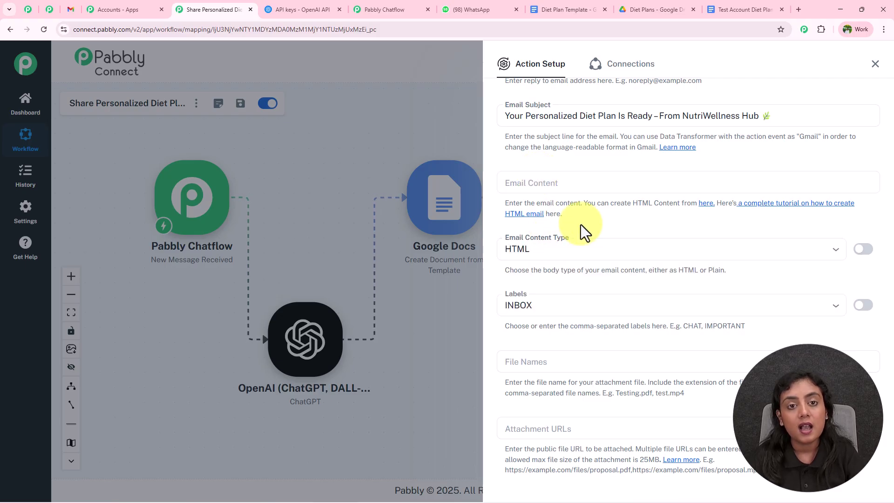
pyautogui.click(577, 183)
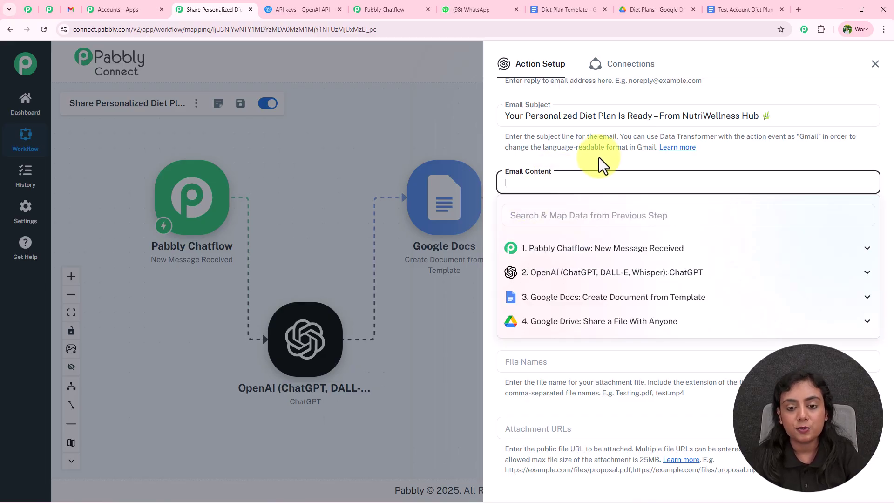
pyautogui.hotkey('ctrl', 'v')
# Step: Replace the old name mapping after 'Hi' with the contact's FullName
pyautogui.scroll(10, 802, 295)
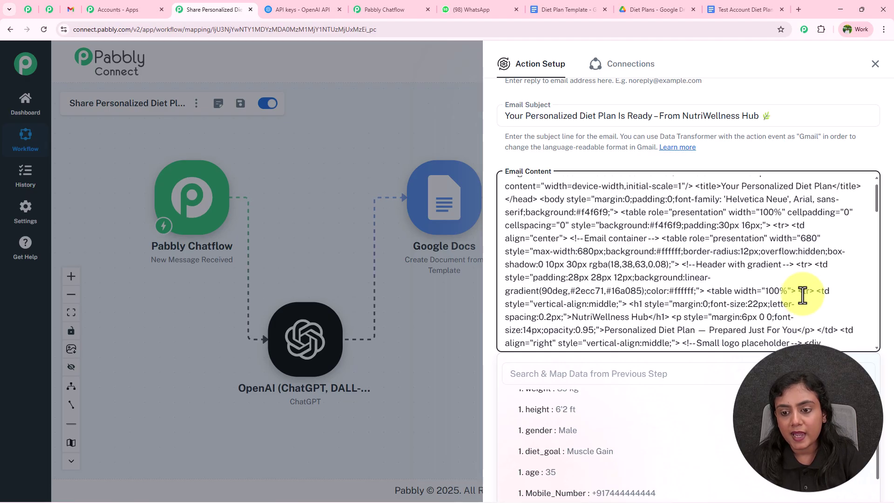
pyautogui.scroll(2, 791, 229)
pyautogui.scroll(-5, 787, 224)
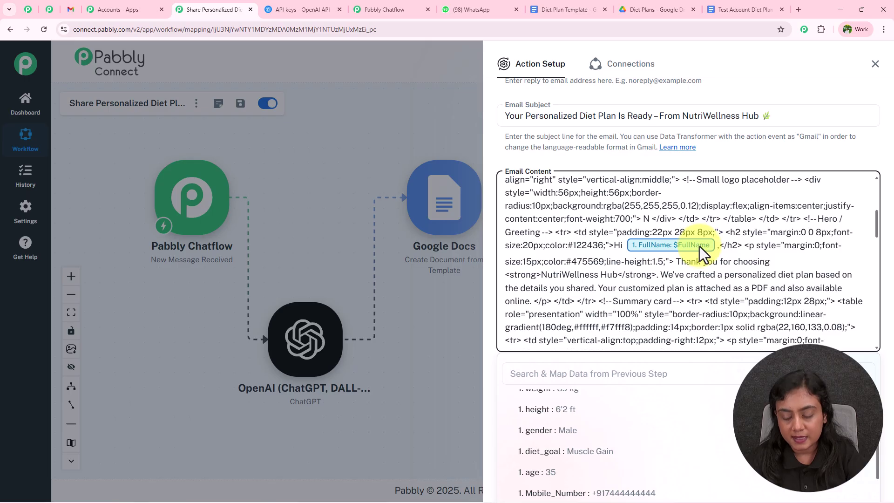
pyautogui.press('BackSpace')
pyautogui.scroll(1, 642, 450)
pyautogui.scroll(-2, 634, 444)
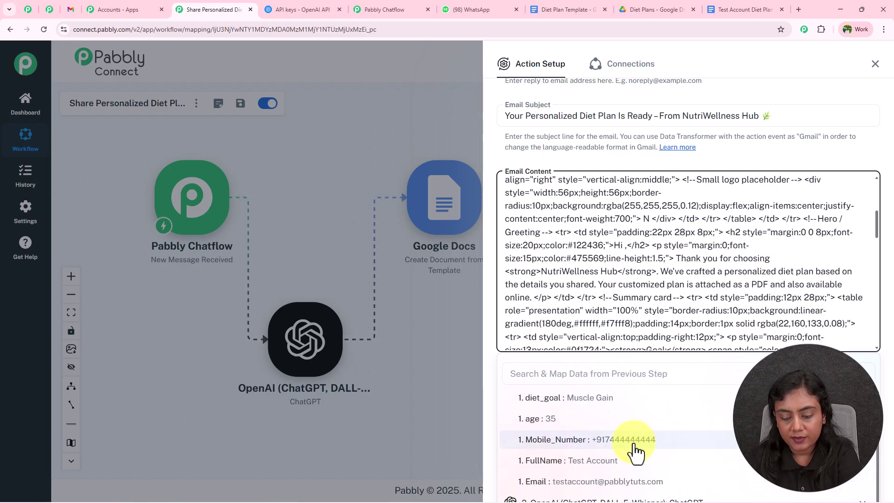
pyautogui.click(634, 462)
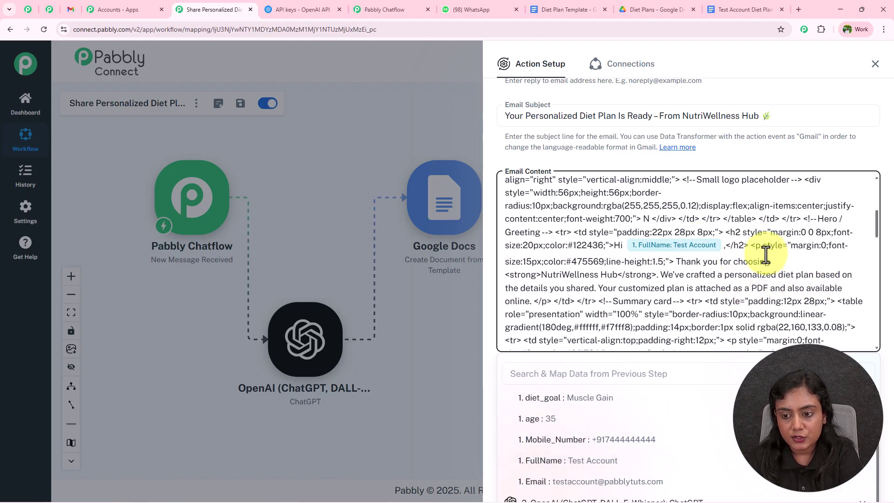
# Step: Insert the Google Drive PDF export link into the email body
pyautogui.scroll(-3, 768, 254)
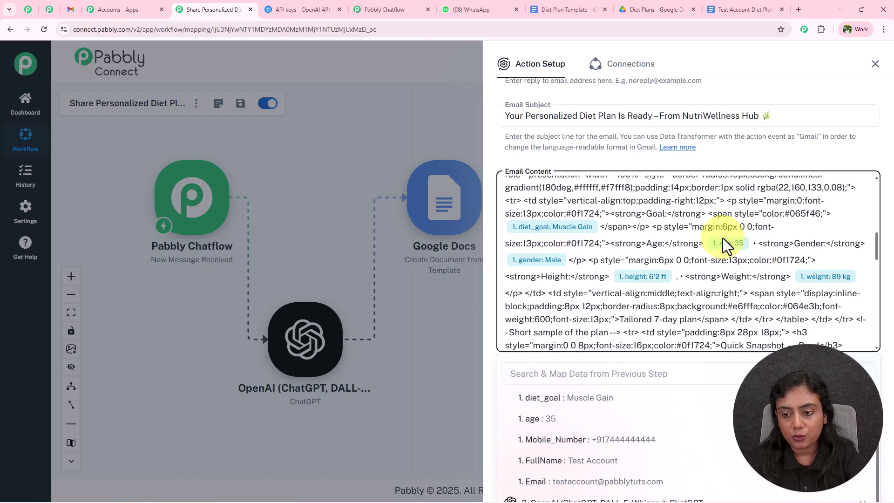
pyautogui.scroll(-3, 833, 277)
pyautogui.scroll(-3, 825, 275)
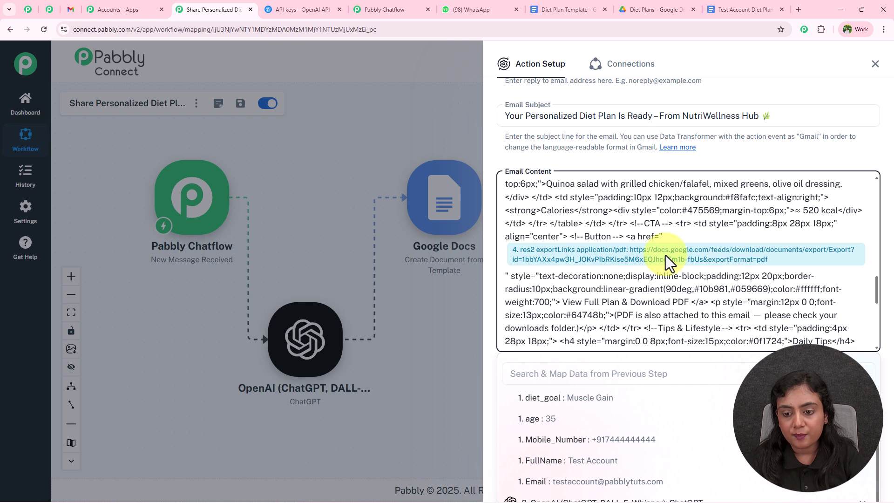
pyautogui.scroll(-3, 652, 317)
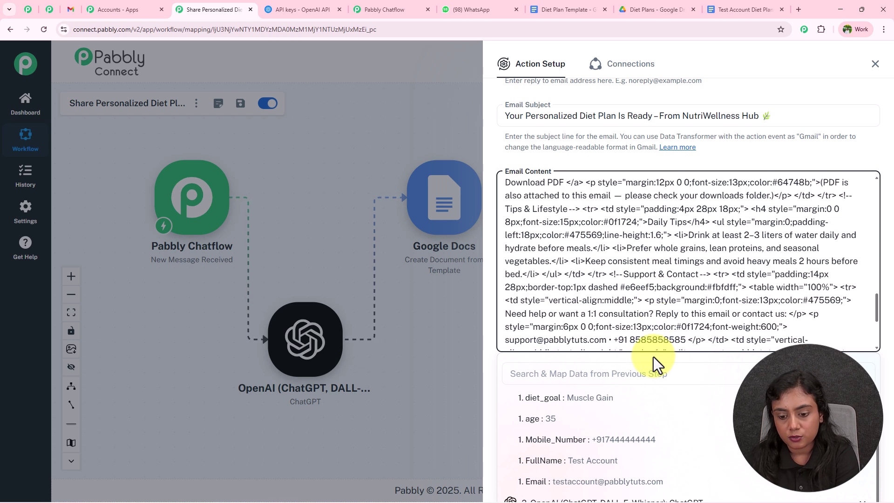
pyautogui.click(633, 375)
pyautogui.write('pdf')
pyautogui.press('BackSpace')
pyautogui.write('df')
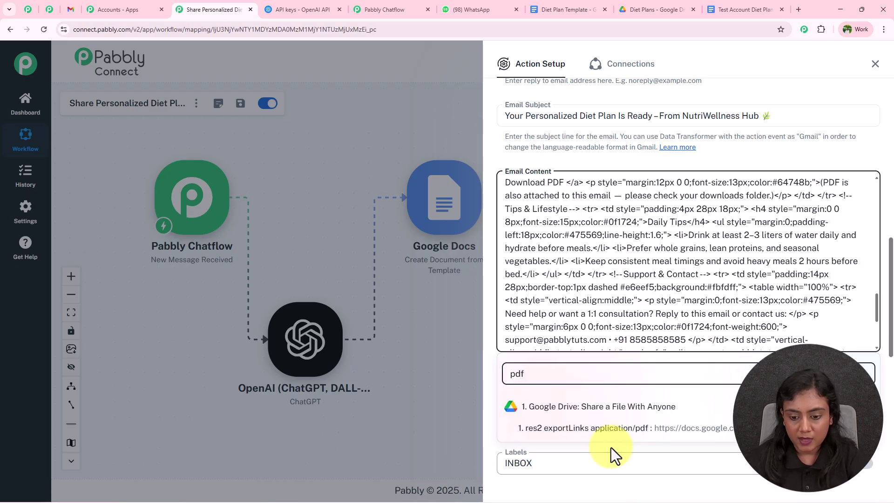
pyautogui.click(665, 430)
pyautogui.scroll(2, 706, 300)
pyautogui.scroll(-10, 712, 298)
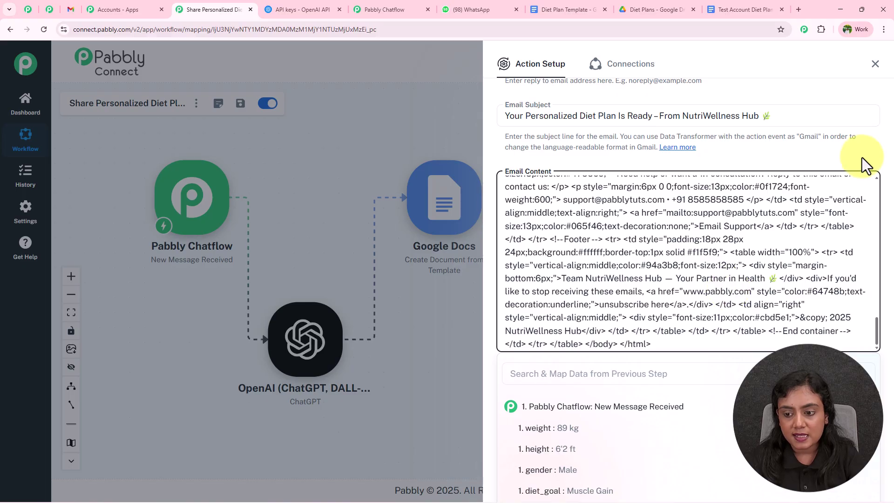
pyautogui.click(858, 156)
# Step: Set the Gmail label to IMPORTANT instead of INBOX
pyautogui.scroll(-1, 759, 167)
pyautogui.scroll(-3, 575, 261)
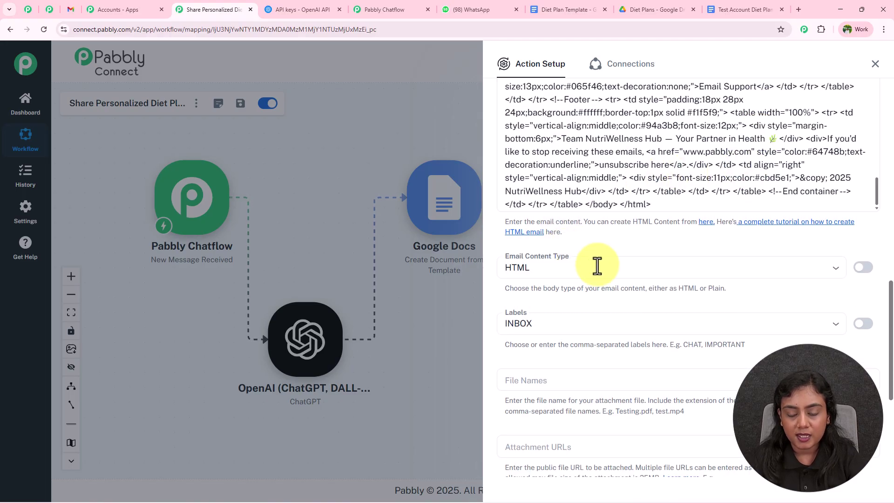
pyautogui.click(591, 230)
pyautogui.click(589, 277)
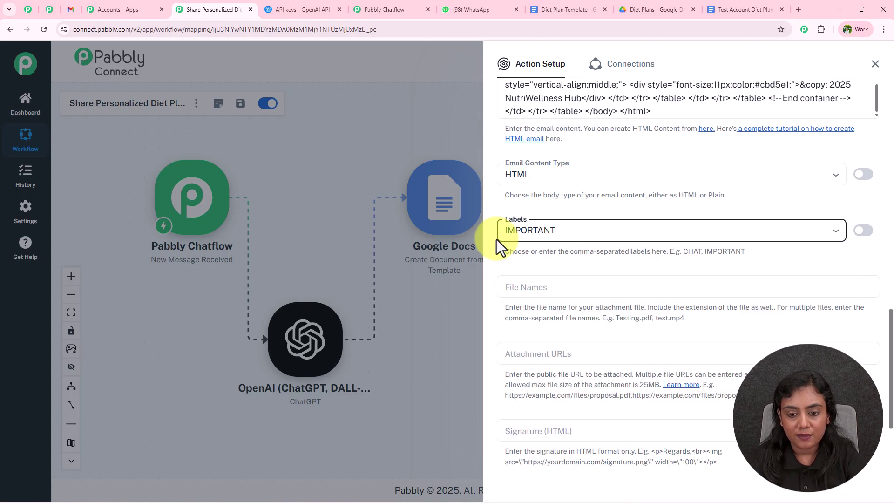
# Step: Leave the attachment file name and attachment URL fields empty
pyautogui.scroll(-3, 582, 263)
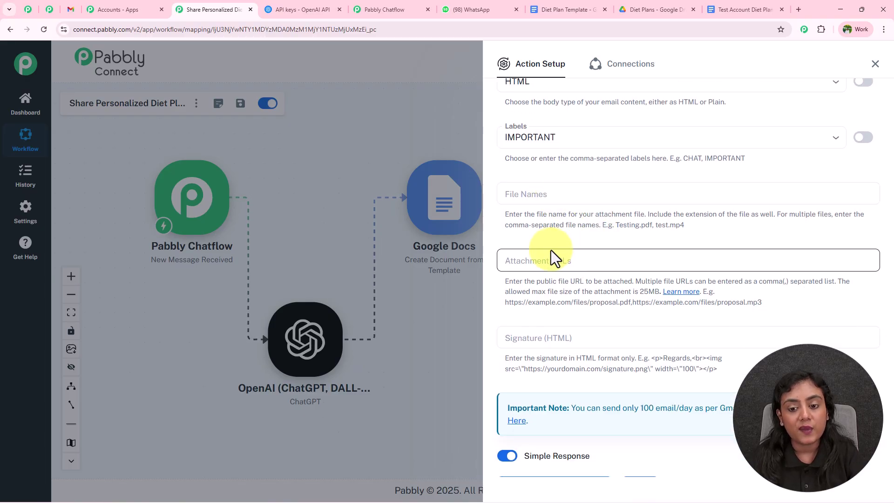
pyautogui.scroll(10, 569, 255)
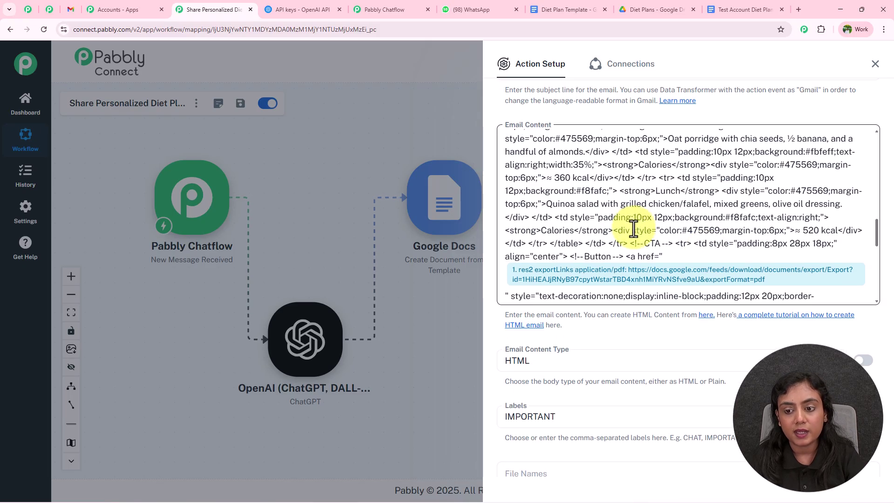
pyautogui.scroll(-5, 637, 227)
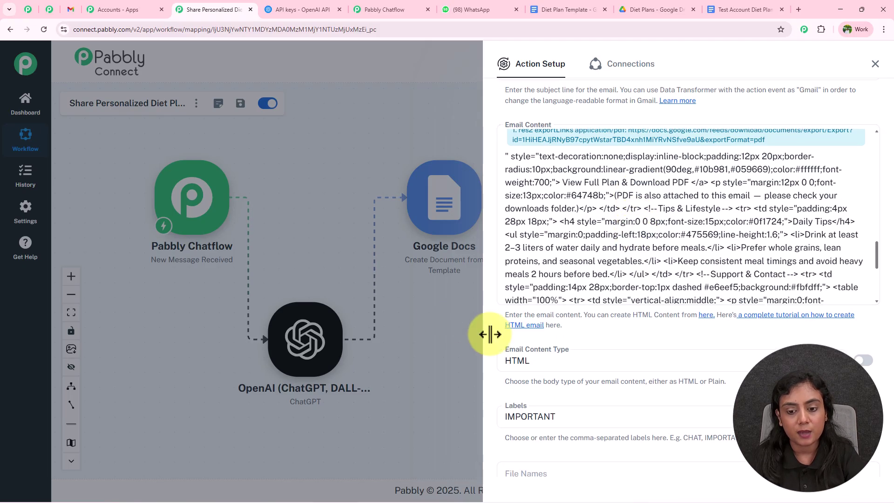
pyautogui.scroll(-5, 494, 334)
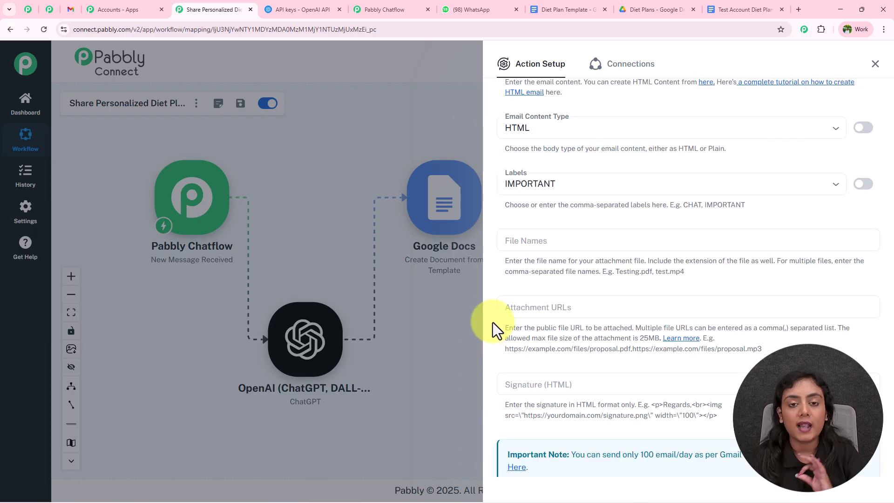
pyautogui.click(577, 240)
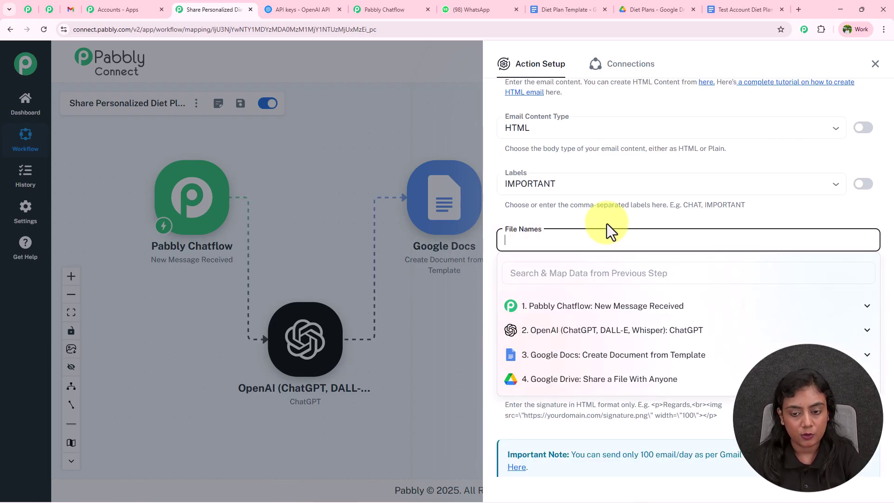
pyautogui.click(608, 299)
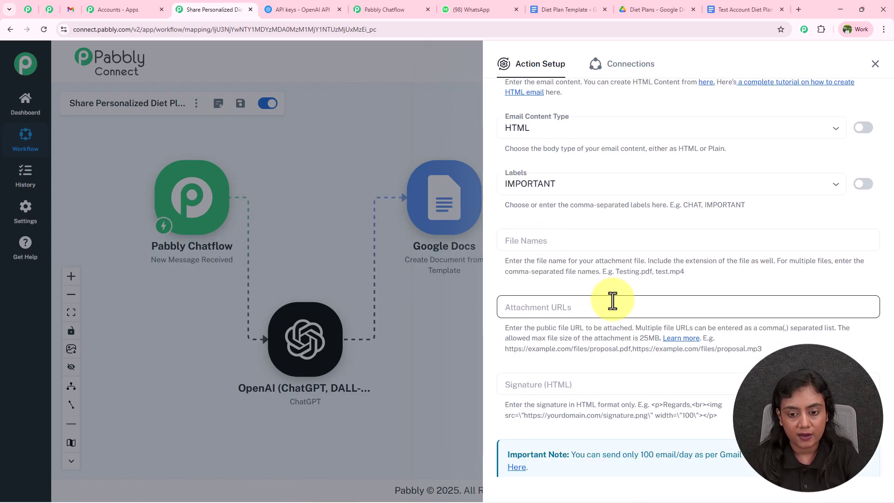
pyautogui.click(570, 292)
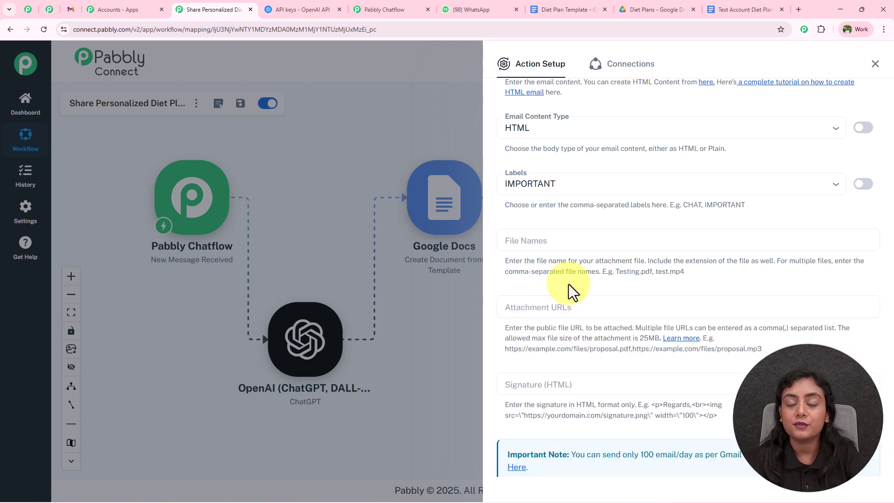
pyautogui.scroll(-3, 571, 292)
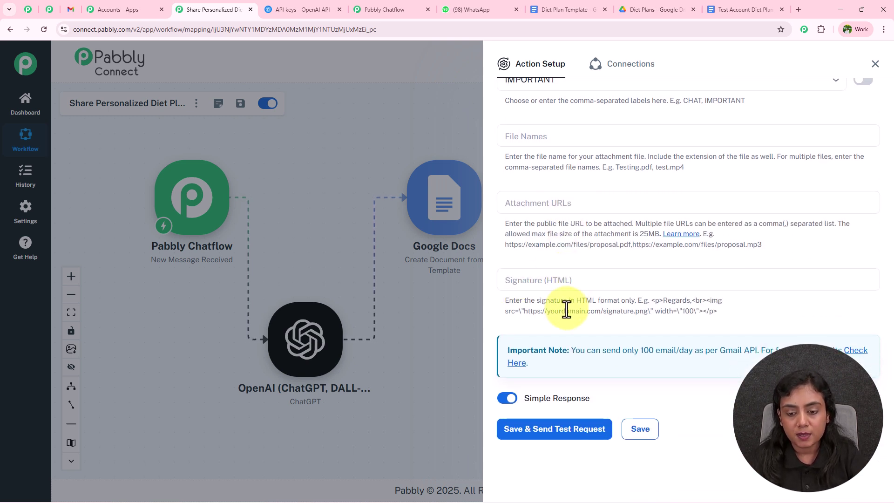
# Step: Save the Gmail step, send a test, check the returned message id, then go to Gmail
pyautogui.click(574, 433)
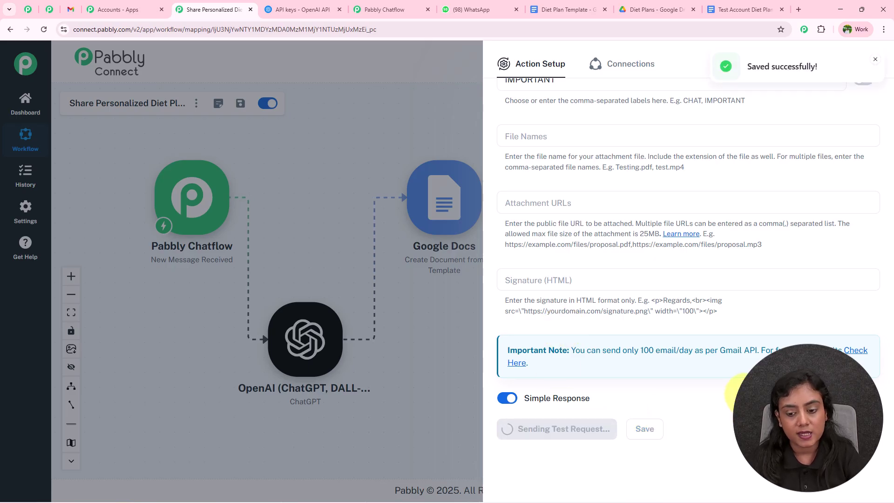
pyautogui.scroll(-7, 777, 294)
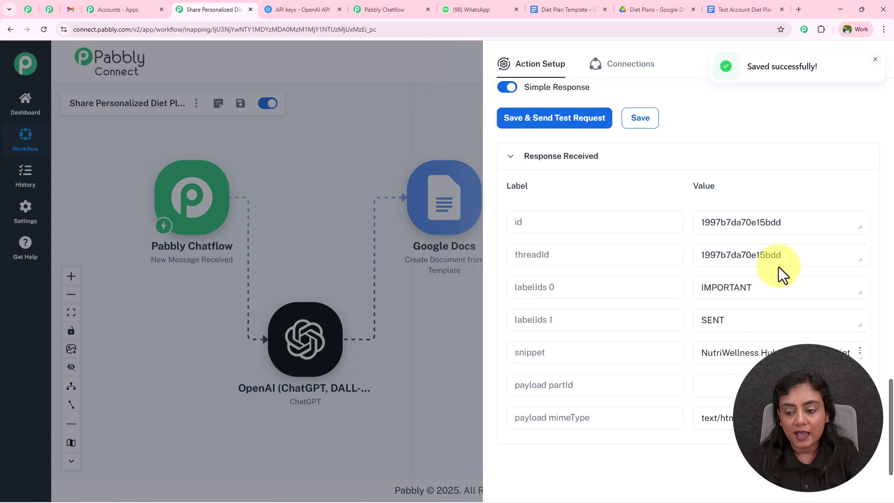
pyautogui.moveTo(783, 222); pyautogui.dragTo(643, 222)
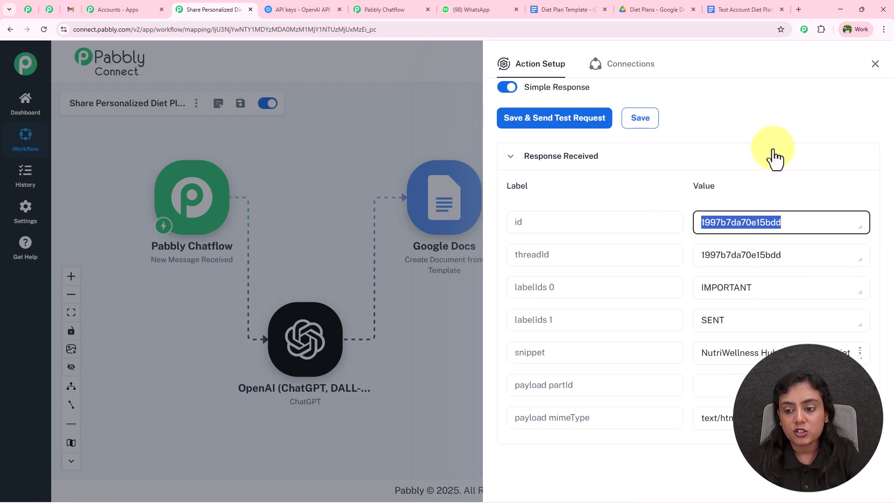
pyautogui.click(795, 130)
pyautogui.click(71, 10)
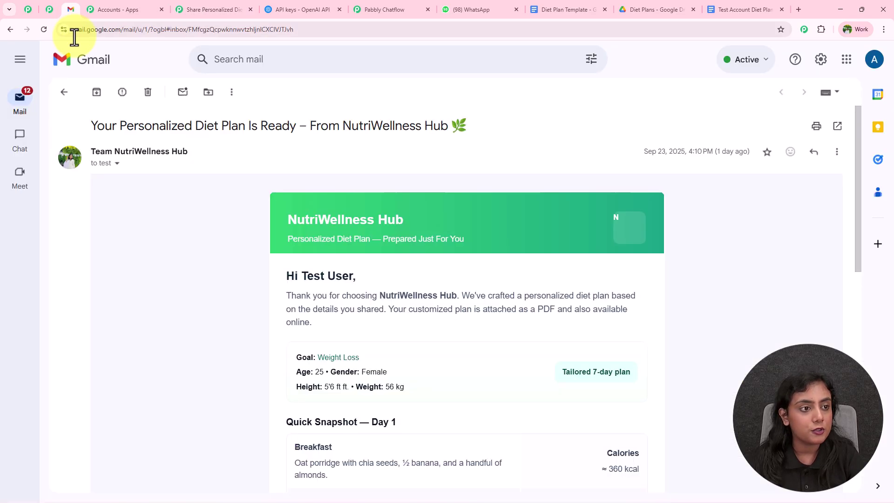
# Step: Open the new NutriWellness diet plan email from the inbox and check its subject
pyautogui.click(65, 92)
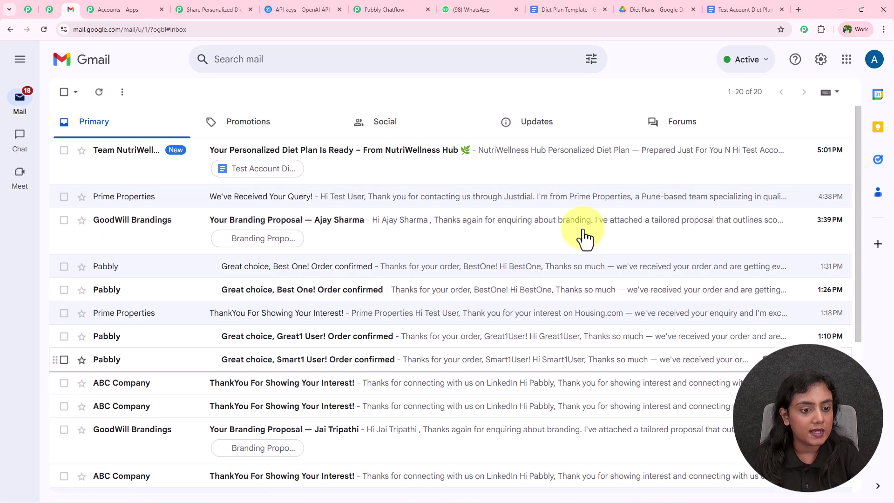
pyautogui.click(428, 149)
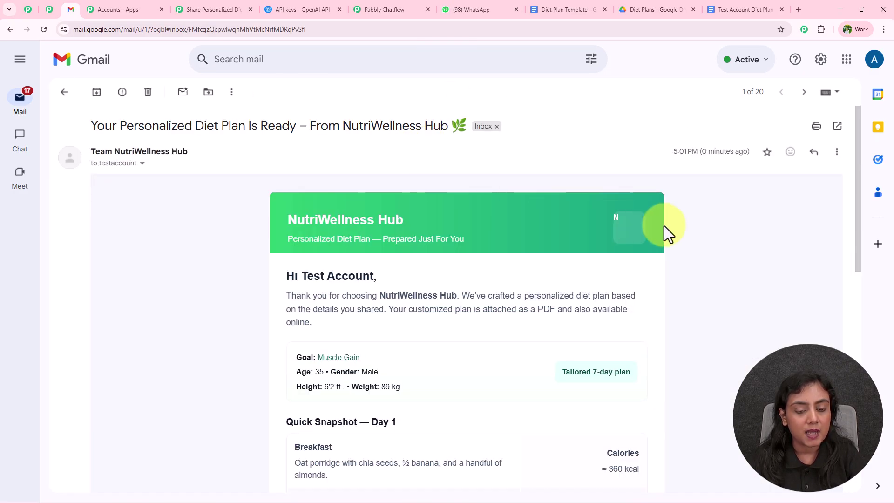
pyautogui.moveTo(89, 128); pyautogui.dragTo(500, 127)
pyautogui.click(465, 155)
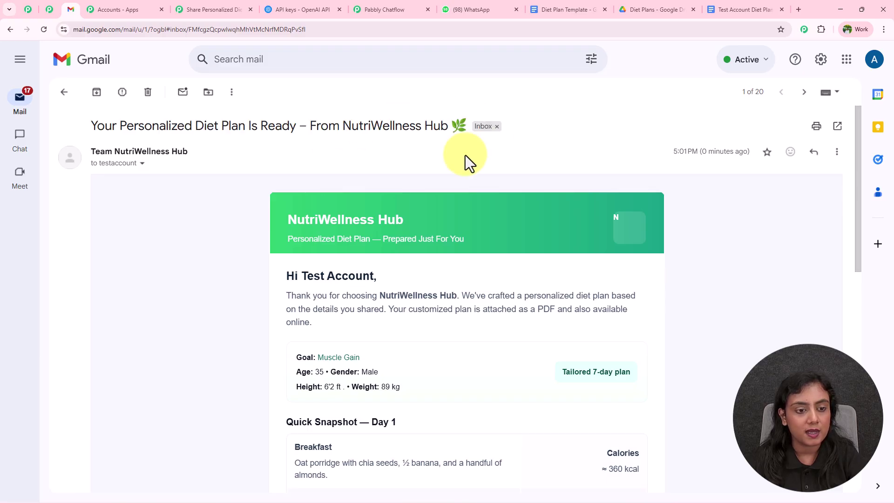
# Step: Review the email's header, greeting name, age and gender details, daily tips and footer
pyautogui.scroll(-2, 465, 155)
pyautogui.moveTo(285, 132); pyautogui.dragTo(443, 144)
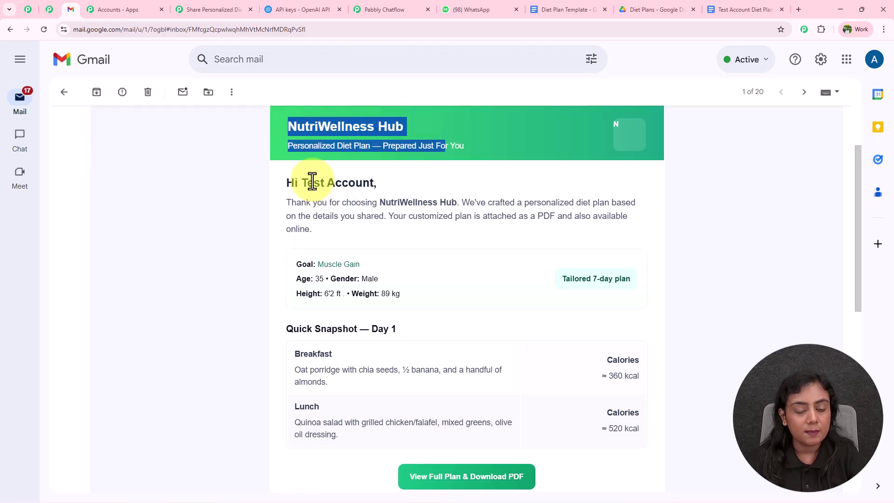
pyautogui.moveTo(298, 183); pyautogui.dragTo(387, 186)
pyautogui.moveTo(297, 277); pyautogui.dragTo(374, 279)
pyautogui.moveTo(308, 294); pyautogui.dragTo(478, 287)
pyautogui.scroll(-3, 593, 275)
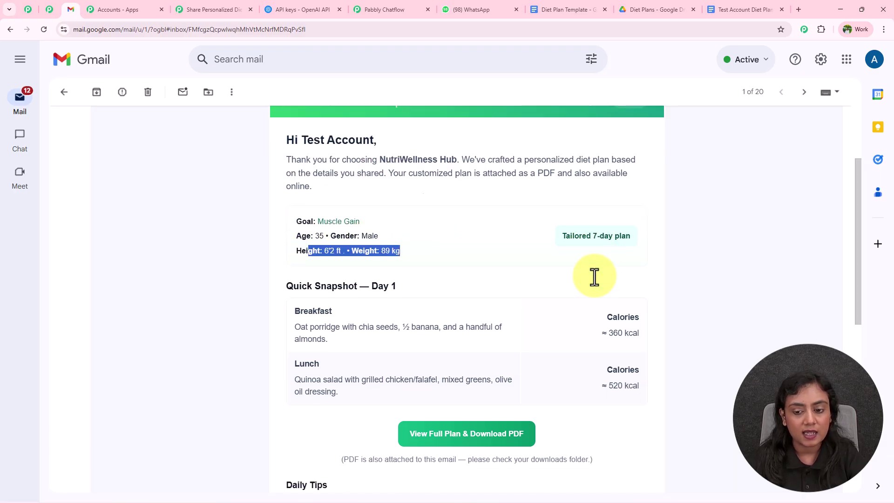
pyautogui.scroll(-2, 362, 276)
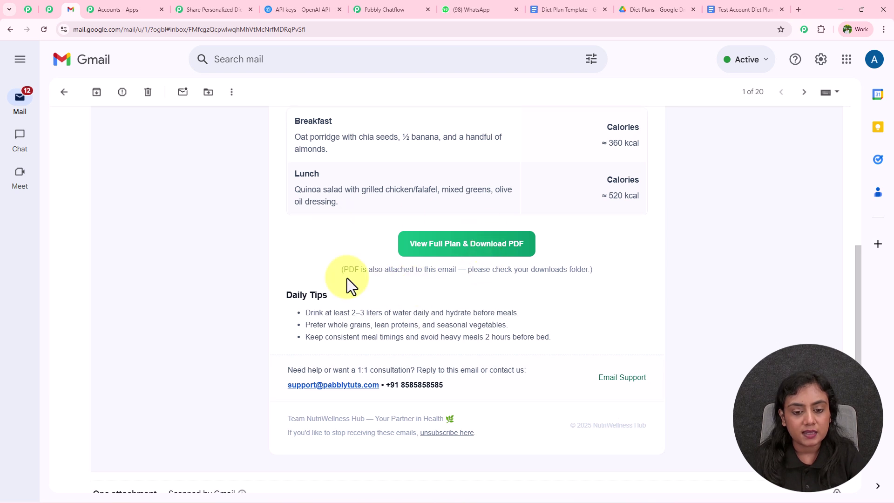
pyautogui.moveTo(270, 286); pyautogui.dragTo(625, 421)
pyautogui.click(709, 352)
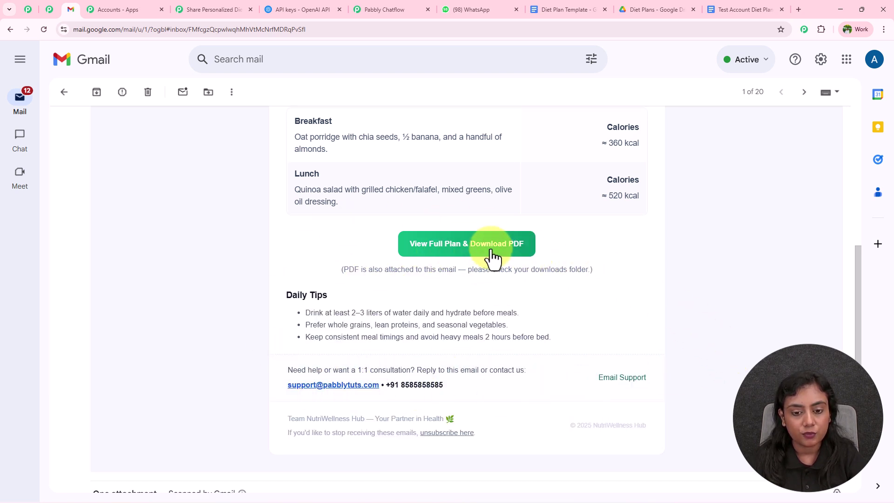
# Step: Download the full diet plan PDF from the email and scroll through it
pyautogui.click(469, 245)
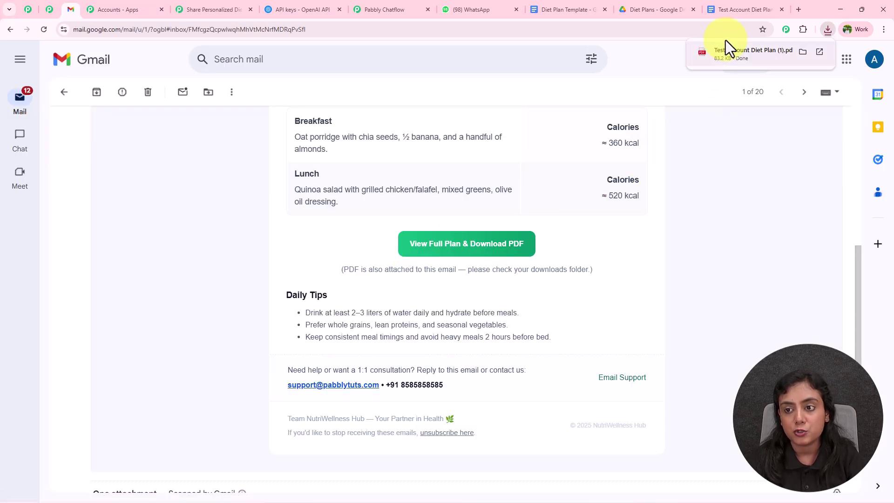
pyautogui.click(722, 52)
pyautogui.scroll(-15, 687, 323)
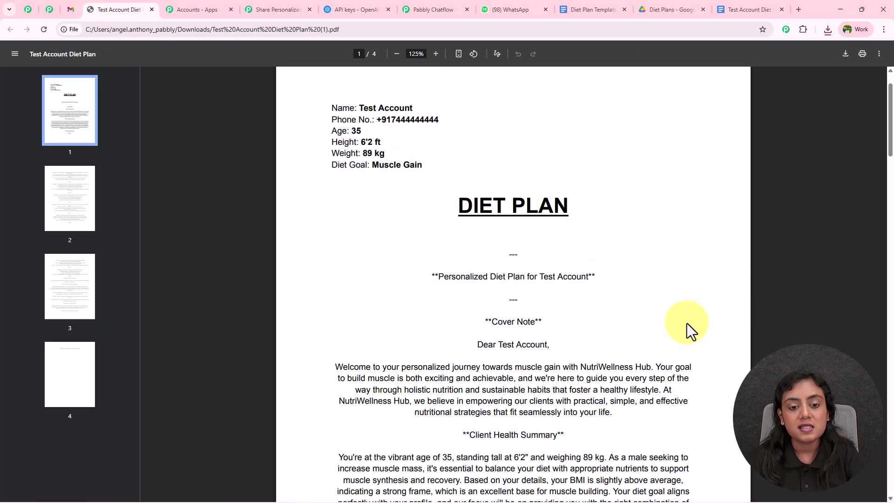
pyautogui.scroll(-12, 675, 321)
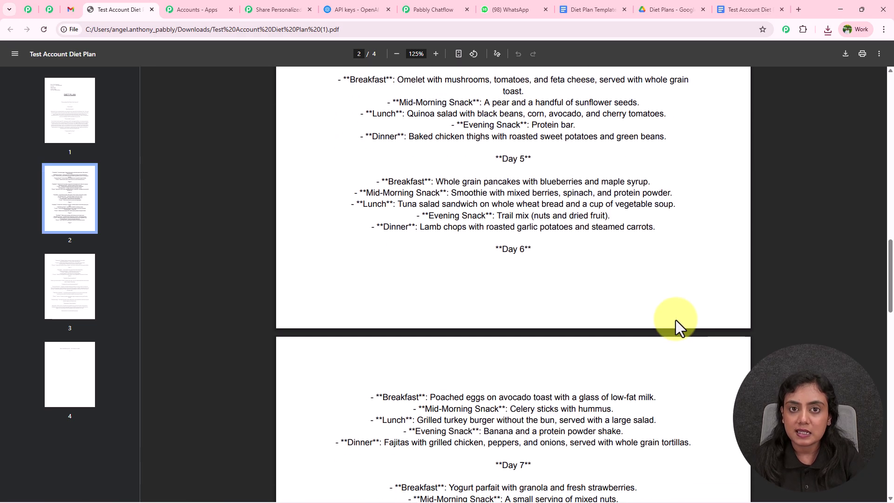
pyautogui.scroll(-8, 671, 324)
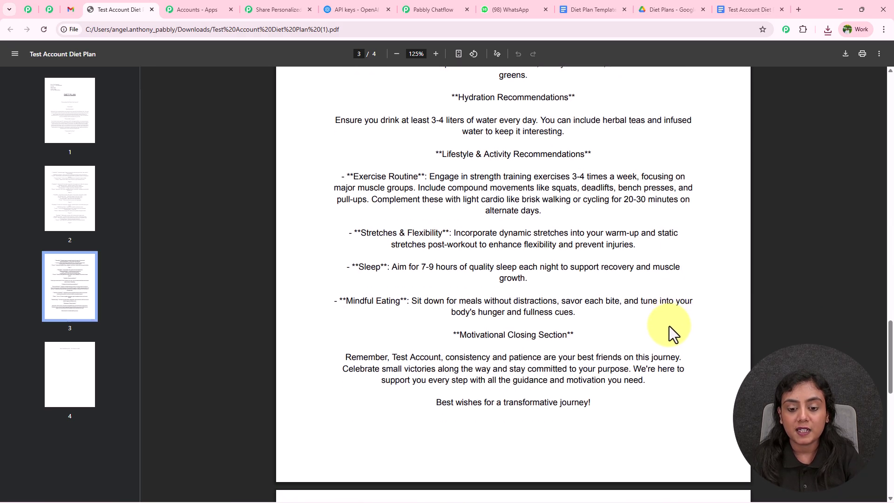
# Step: Close the PDF and Gmail step settings, move the Gmail node beside Google Drive, then open Pabbly Chatflow
pyautogui.click(151, 9)
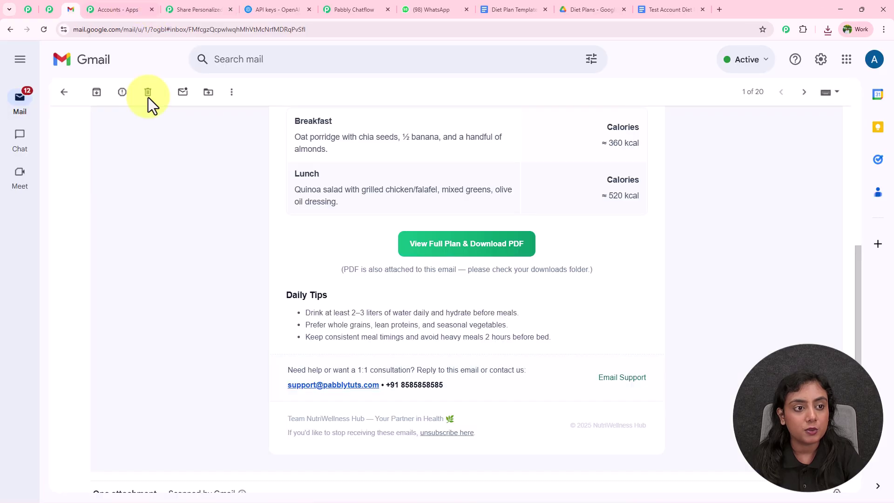
pyautogui.scroll(5, 723, 310)
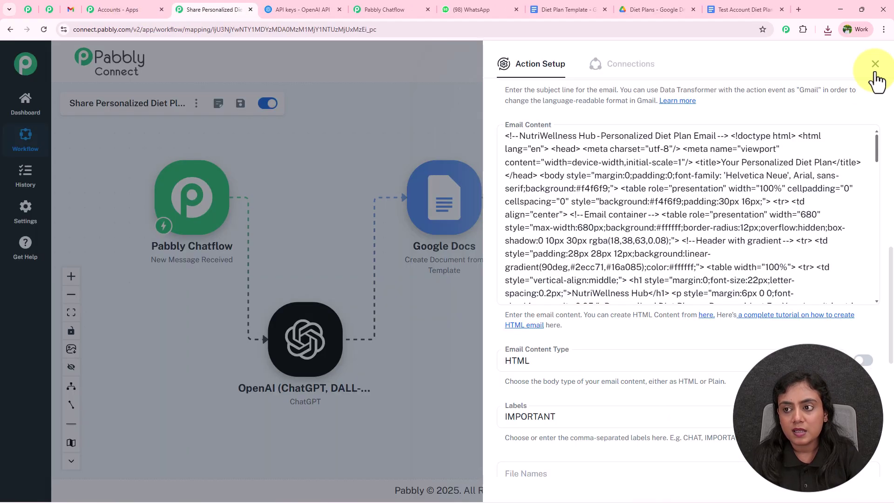
pyautogui.click(873, 69)
pyautogui.moveTo(749, 320); pyautogui.dragTo(736, 206)
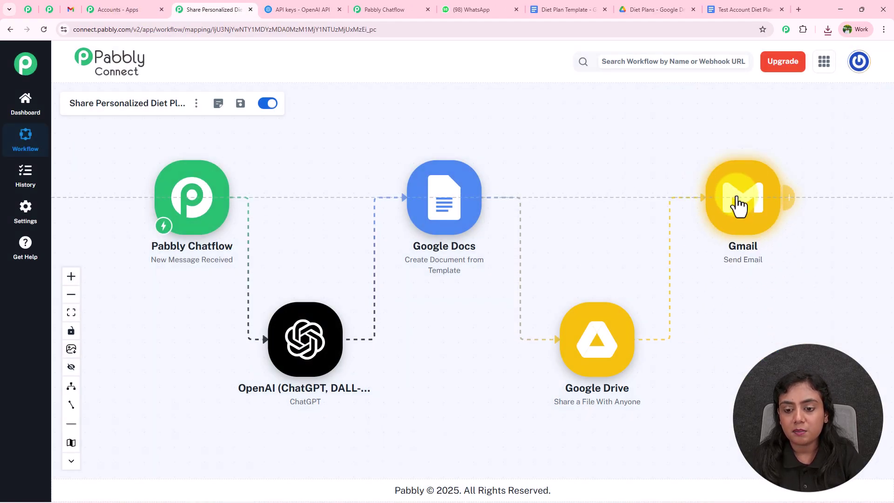
pyautogui.moveTo(580, 126); pyautogui.dragTo(609, 130)
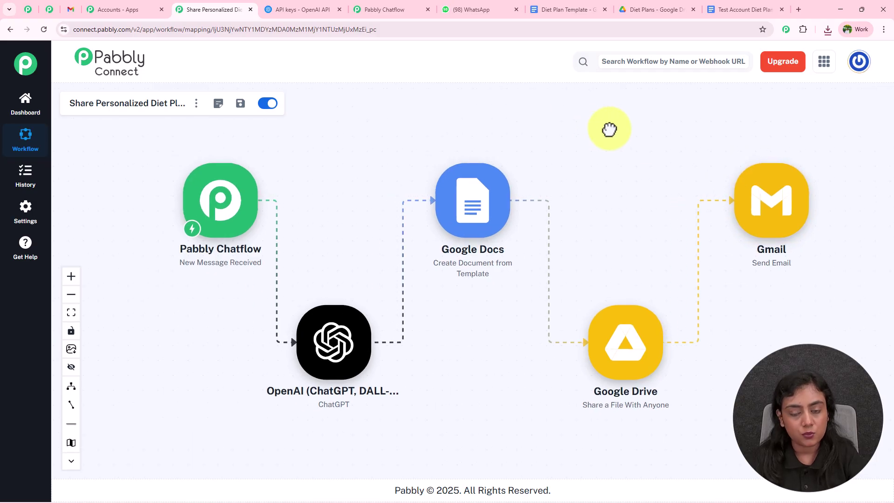
pyautogui.click(391, 9)
# Step: Zoom out and pan the Chatflow canvas to see the full diet-plan flow, then go back to Pabbly Connect
pyautogui.scroll(-8, 615, 190)
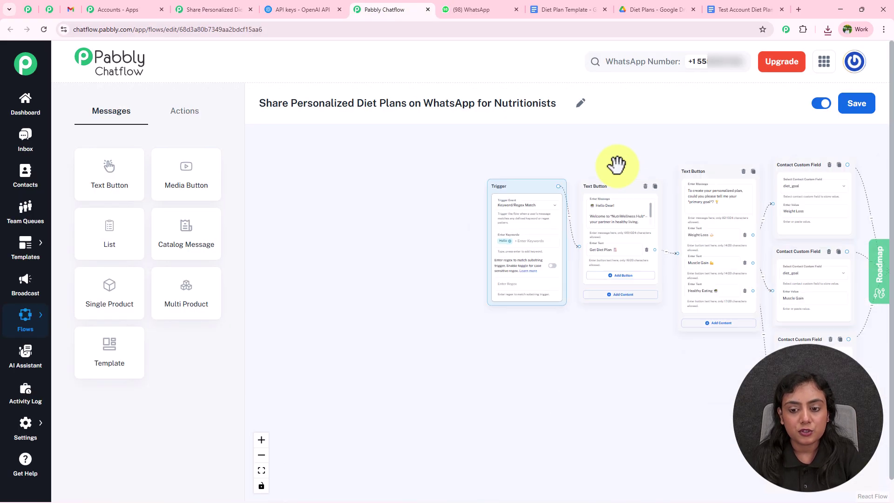
pyautogui.scroll(-5, 589, 185)
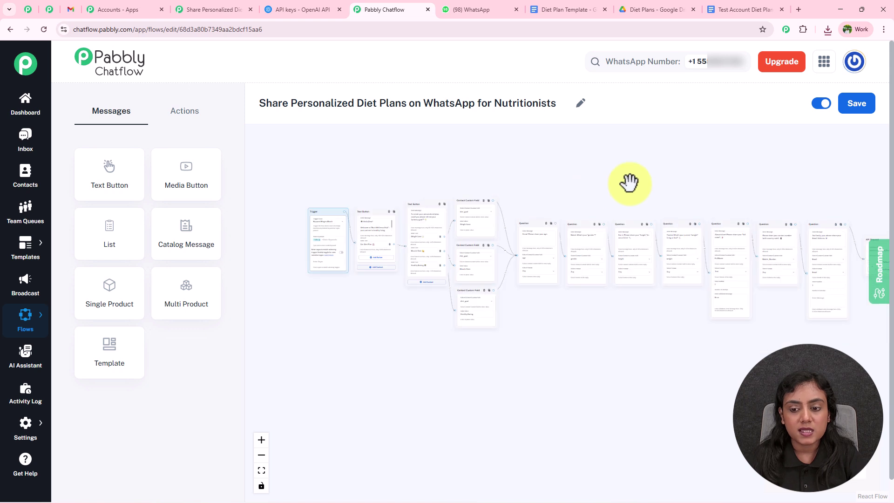
pyautogui.moveTo(577, 195); pyautogui.dragTo(548, 204)
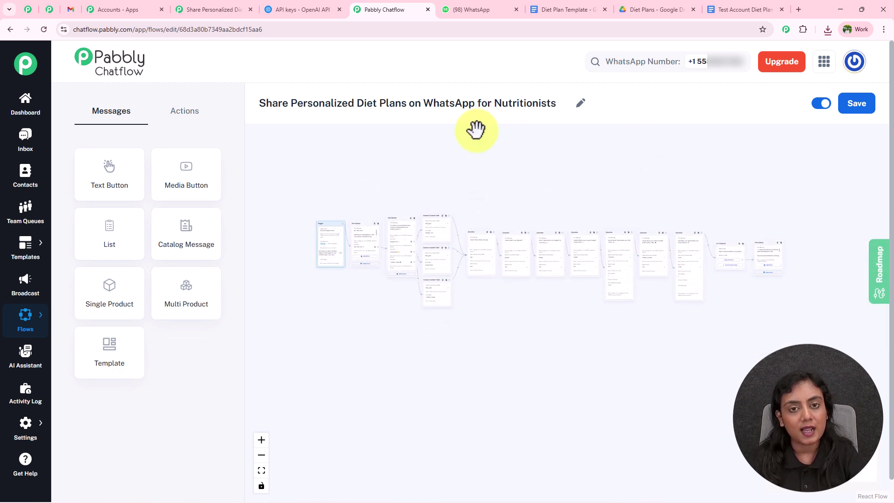
pyautogui.click(240, 9)
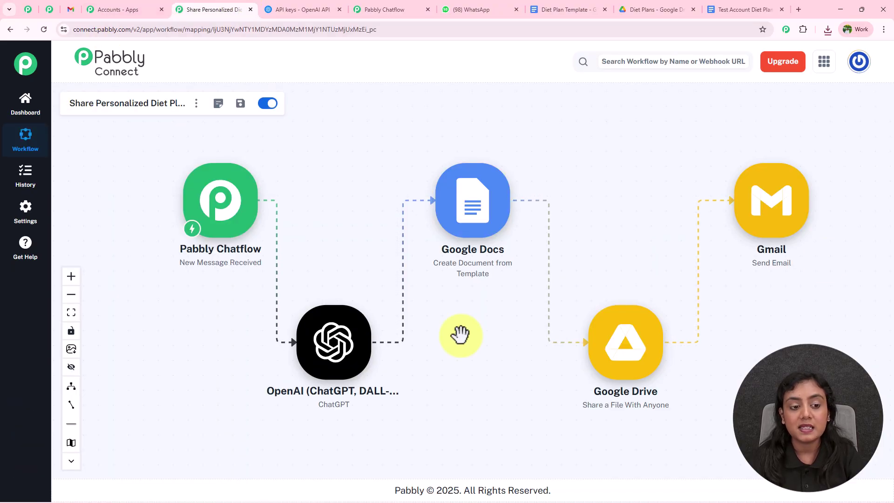
# Step: Shift the Gmail node slightly left, glance at the Chatflow flow, and return to Pabbly Connect
pyautogui.moveTo(764, 213); pyautogui.dragTo(751, 210)
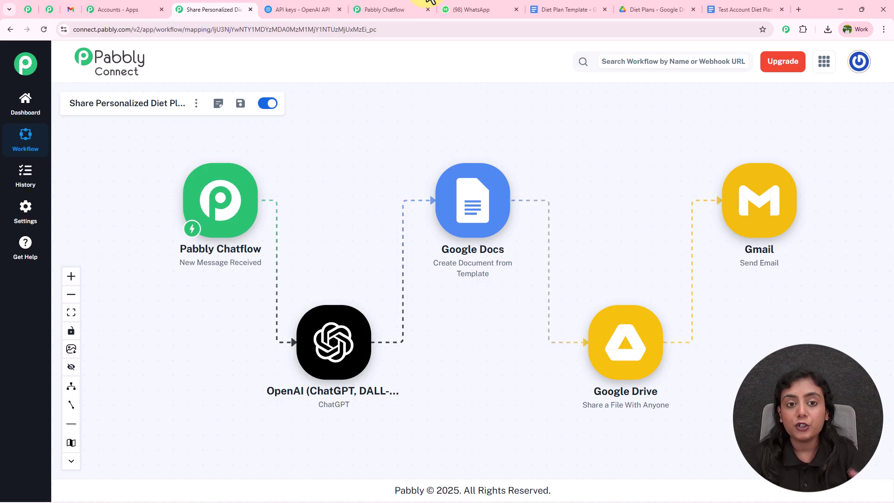
pyautogui.click(404, 3)
pyautogui.click(234, 6)
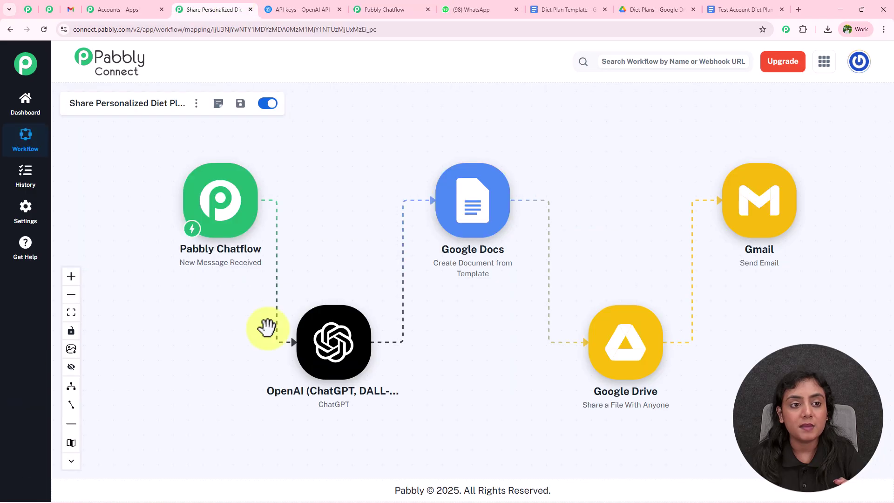